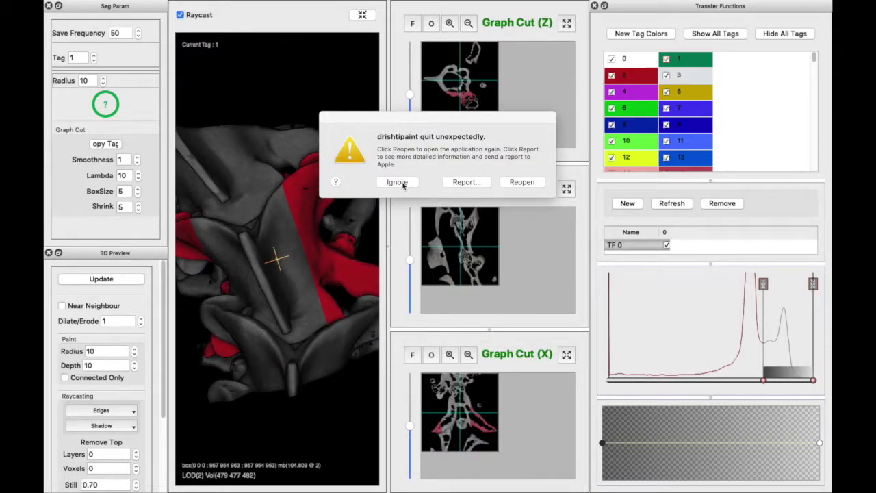
# Open the drishtipaint crash report and send it to Apple.
pyautogui.click(467, 182)
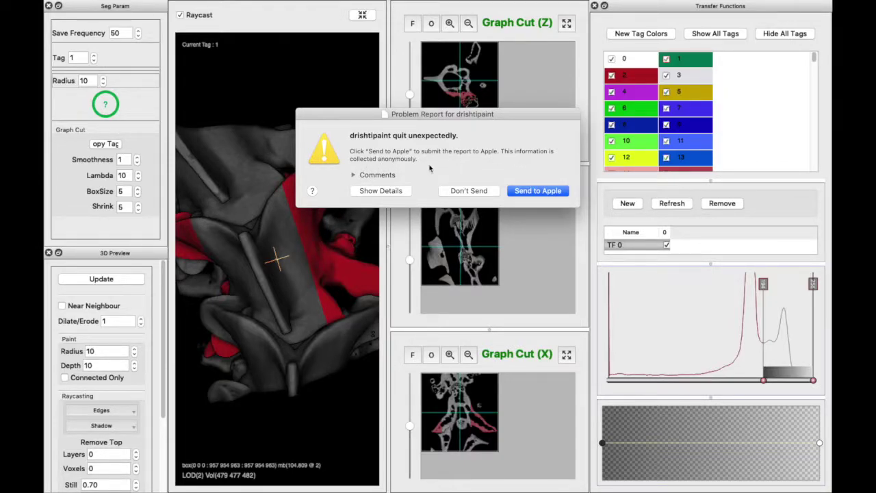
pyautogui.click(537, 191)
# Make tag 2 current, view it alone in the 3D preview, and show all tags again.
pyautogui.moveTo(314, 207); pyautogui.dragTo(288, 252)
pyautogui.moveTo(305, 308); pyautogui.dragTo(301, 259)
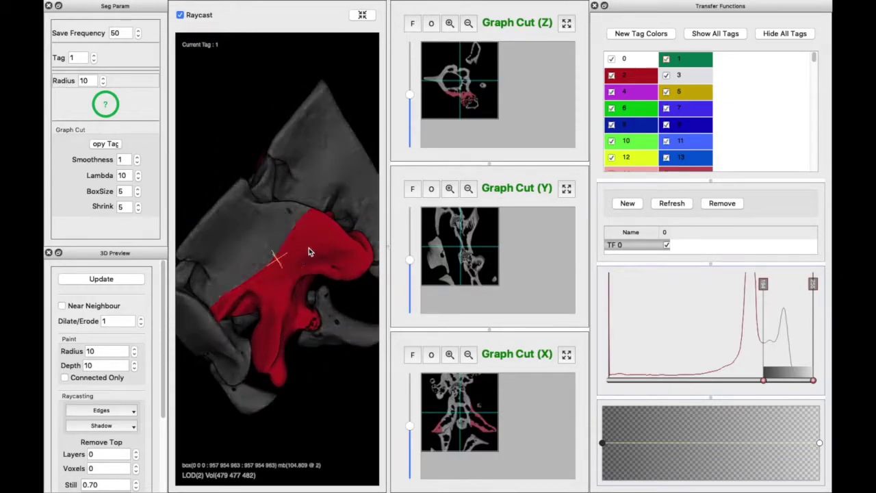
pyautogui.click(768, 36)
pyautogui.click(612, 76)
pyautogui.moveTo(262, 306); pyautogui.dragTo(330, 312)
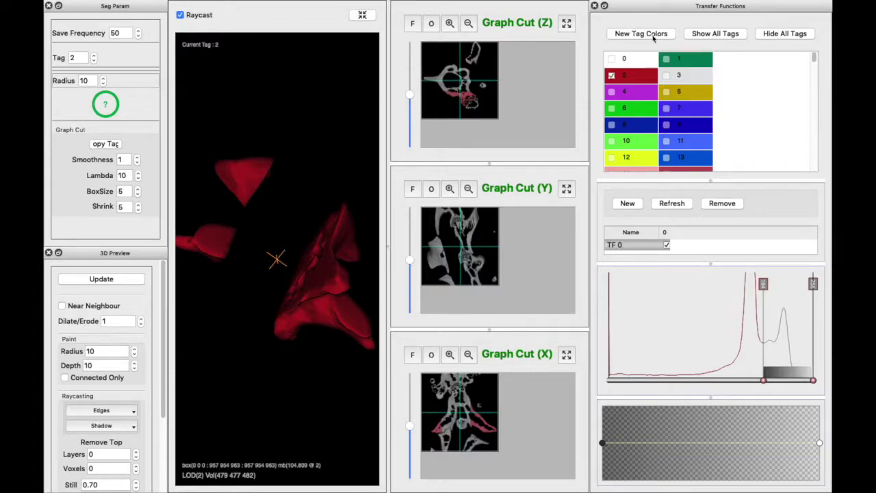
pyautogui.click(695, 37)
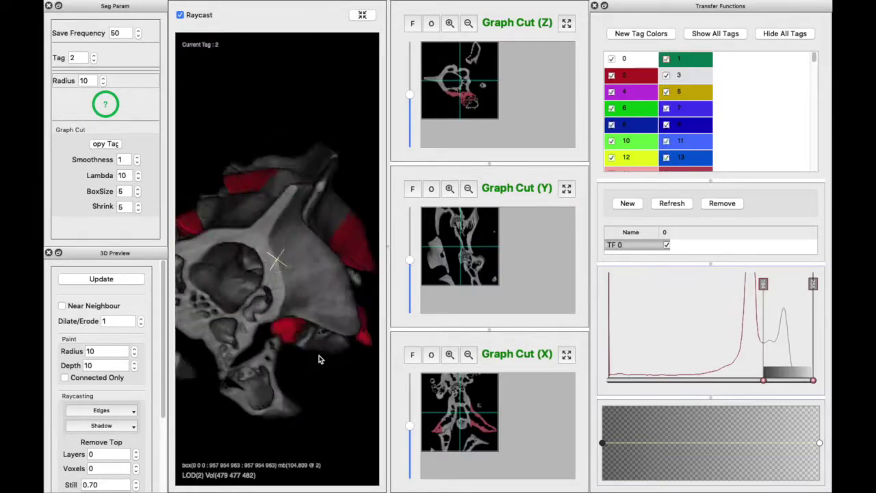
# Enlarge the Graph Cut (Y) view and zoom in on the vertebrae.
pyautogui.click(567, 189)
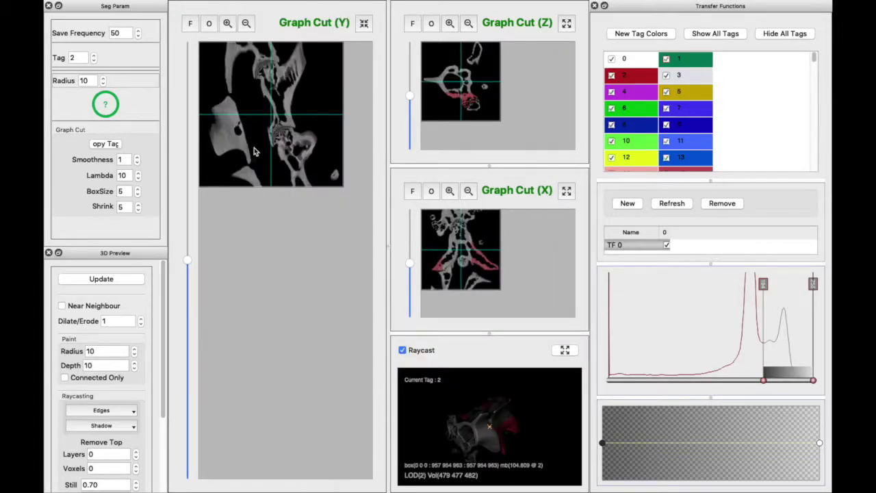
pyautogui.click(227, 24)
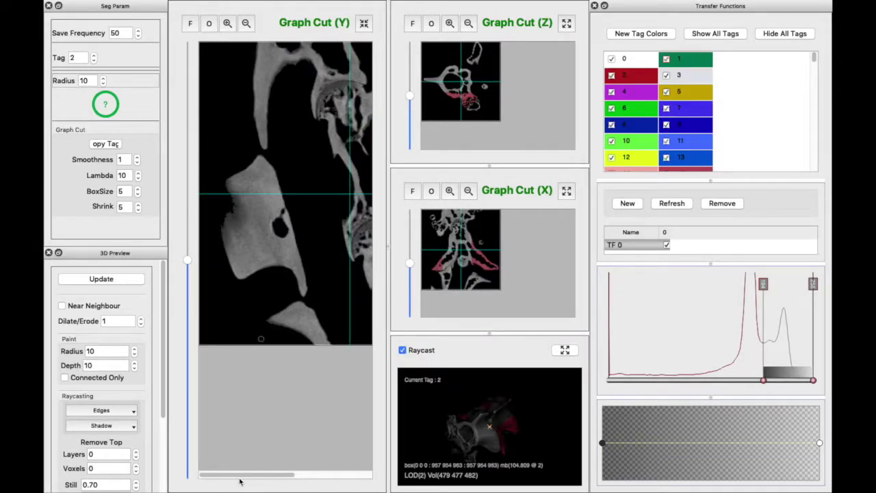
pyautogui.moveTo(240, 480); pyautogui.dragTo(284, 481)
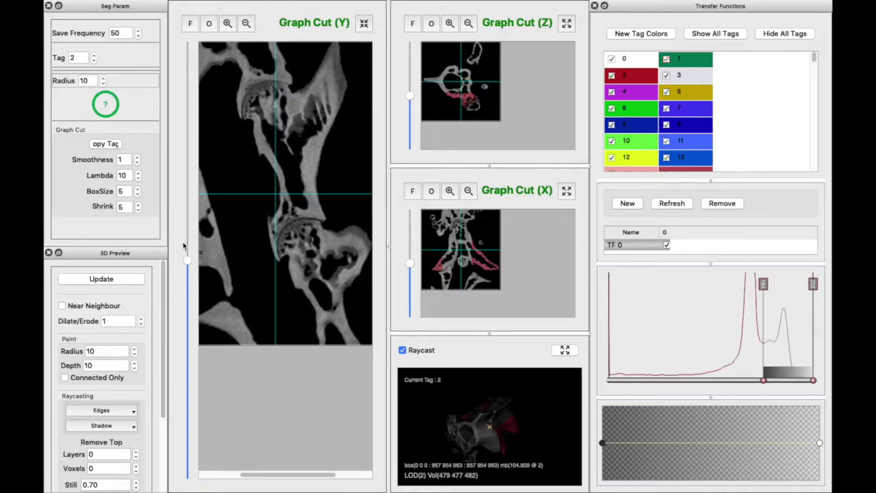
# Examine the Y slices in both directions to see how the vertebra separates from and joins its neighbours.
pyautogui.moveTo(188, 265); pyautogui.dragTo(187, 307)
pyautogui.moveTo(304, 476); pyautogui.dragTo(285, 476)
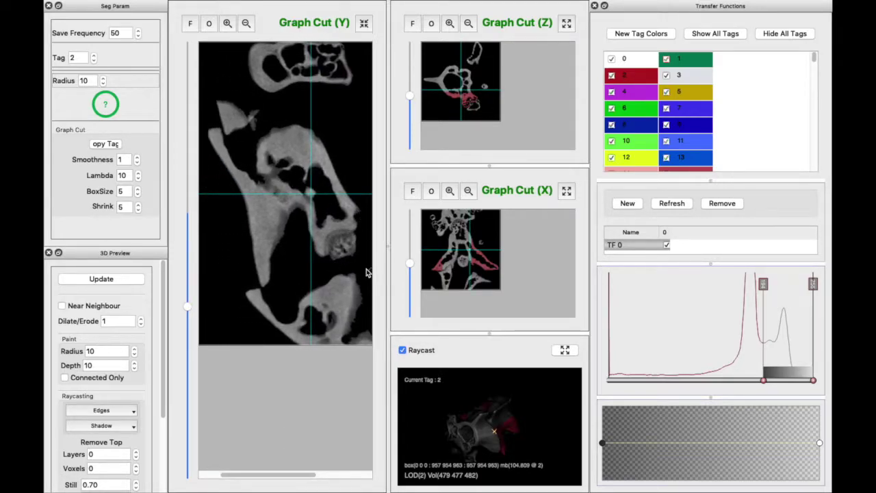
pyautogui.scroll(10, 331, 269)
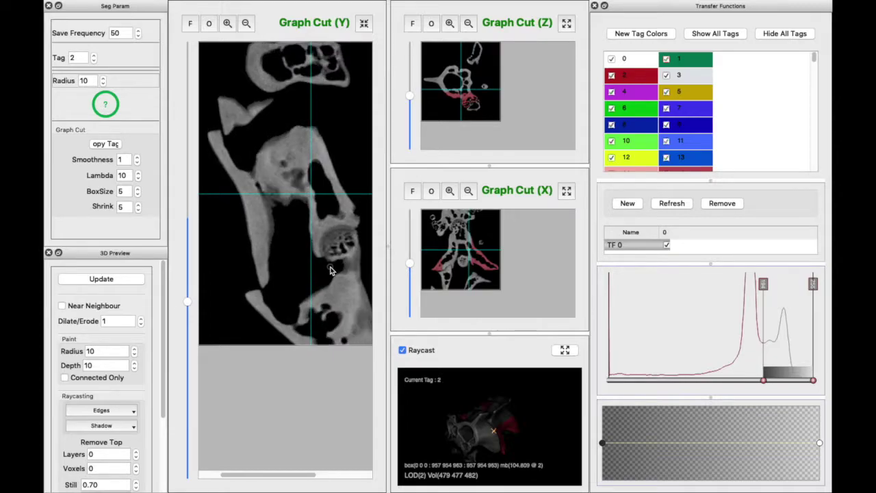
pyautogui.scroll(3, 328, 282)
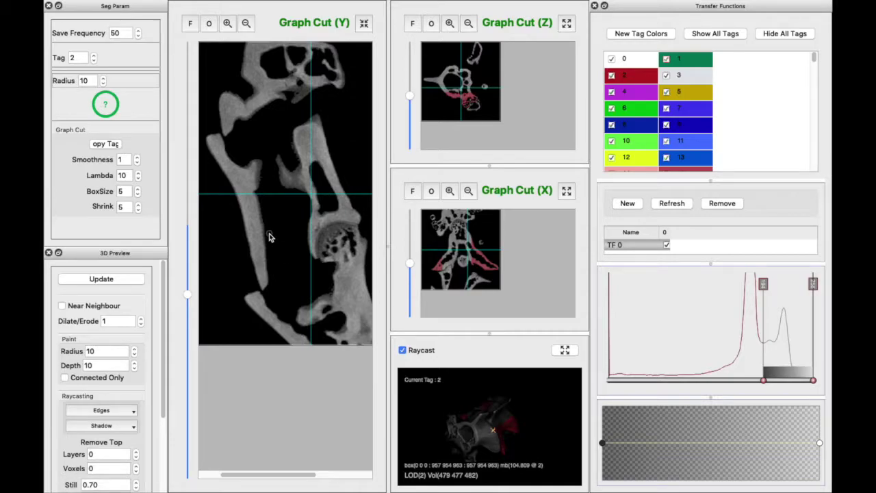
pyautogui.scroll(12, 268, 262)
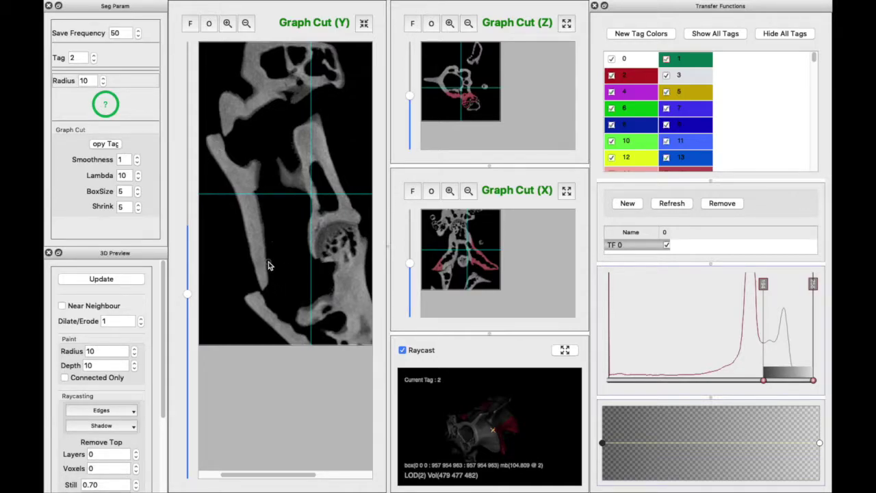
pyautogui.scroll(5, 249, 211)
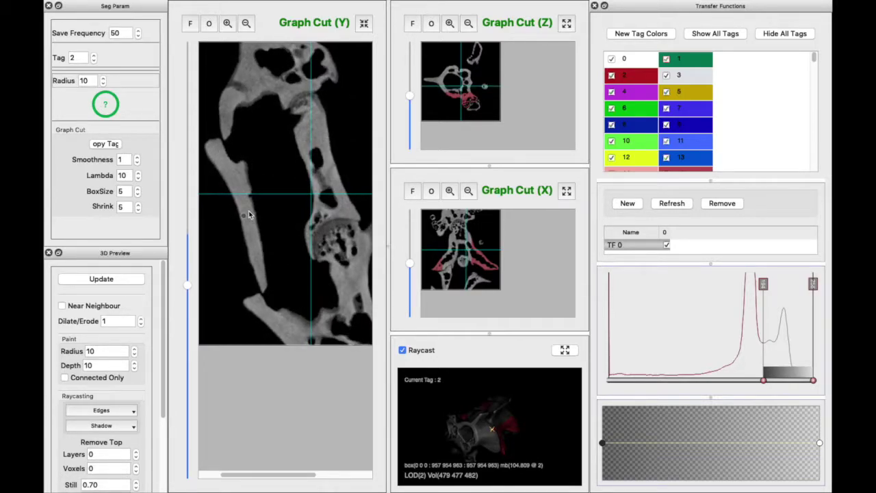
pyautogui.moveTo(189, 280); pyautogui.dragTo(177, 203)
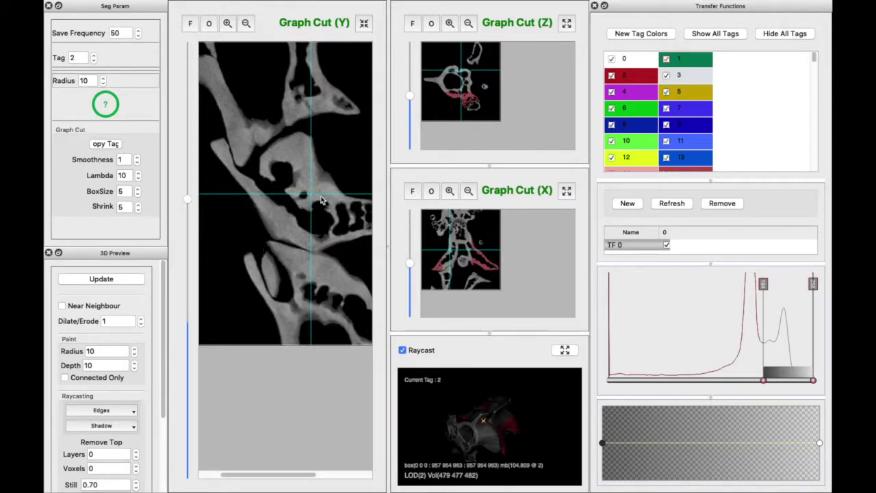
pyautogui.moveTo(188, 200); pyautogui.dragTo(188, 186)
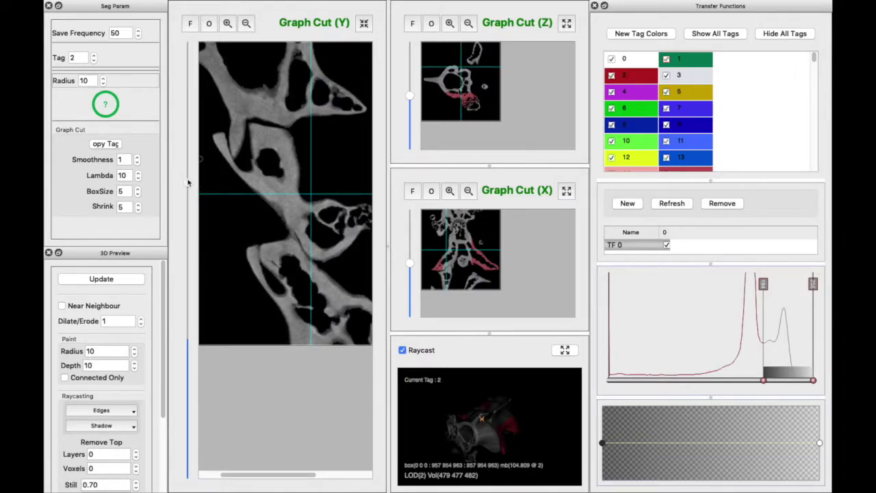
pyautogui.moveTo(188, 185); pyautogui.dragTo(215, 316)
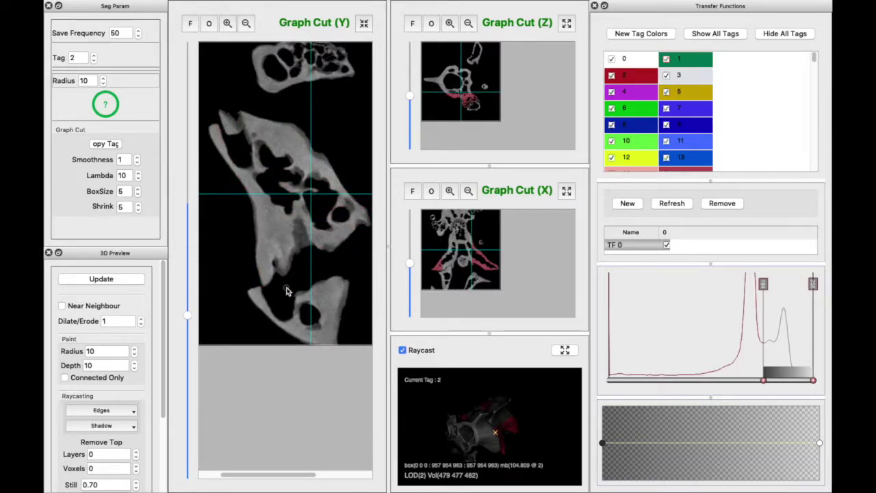
# Draw a box around the outer part of the vertebra in the Y view and extend it to the image's left edge.
pyautogui.scroll(-1, 287, 289)
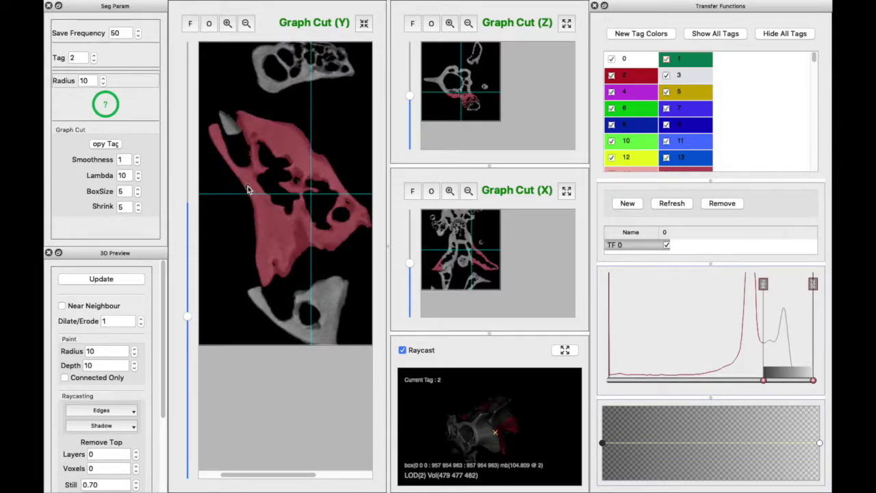
pyautogui.moveTo(202, 88); pyautogui.dragTo(301, 305)
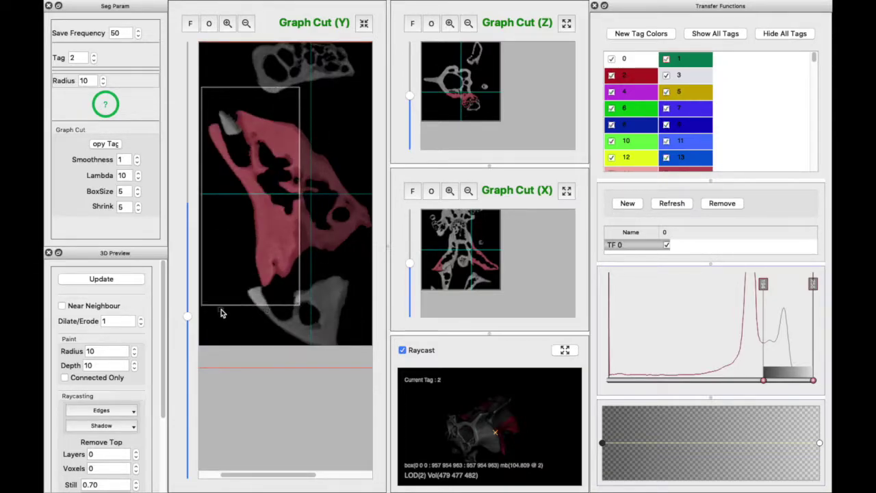
pyautogui.moveTo(190, 317); pyautogui.dragTo(190, 252)
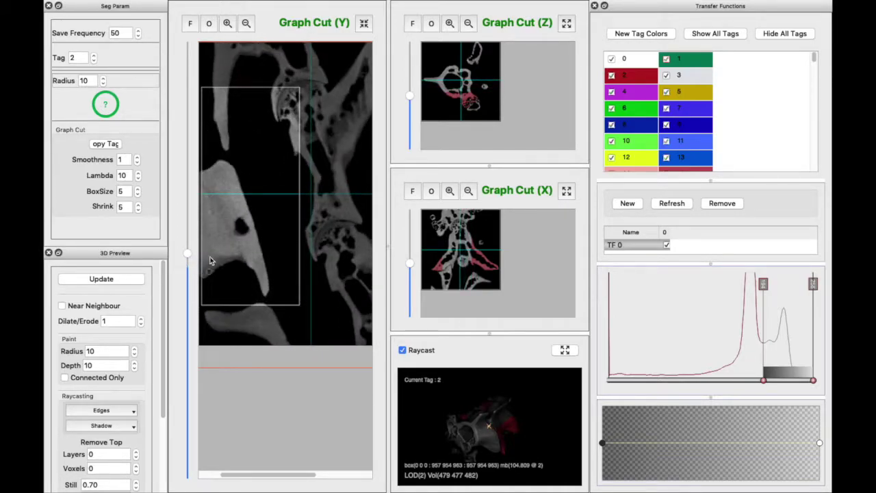
pyautogui.moveTo(262, 470); pyautogui.dragTo(240, 472)
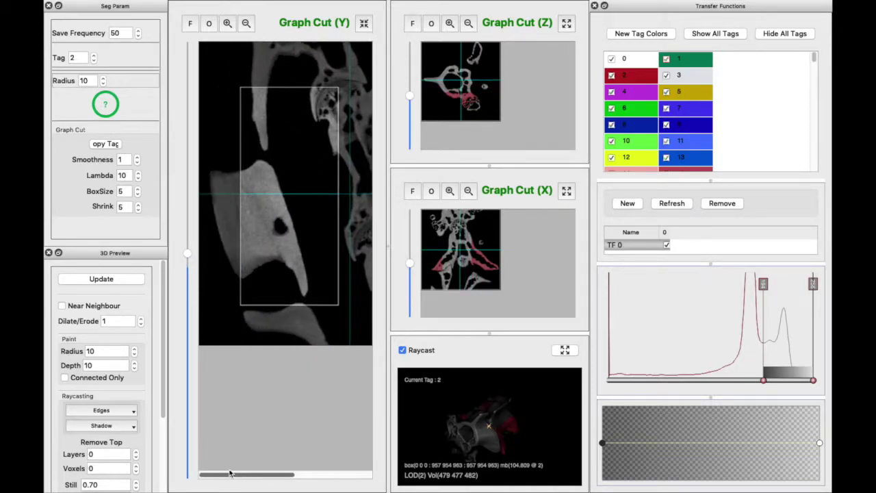
pyautogui.moveTo(241, 250); pyautogui.dragTo(196, 202)
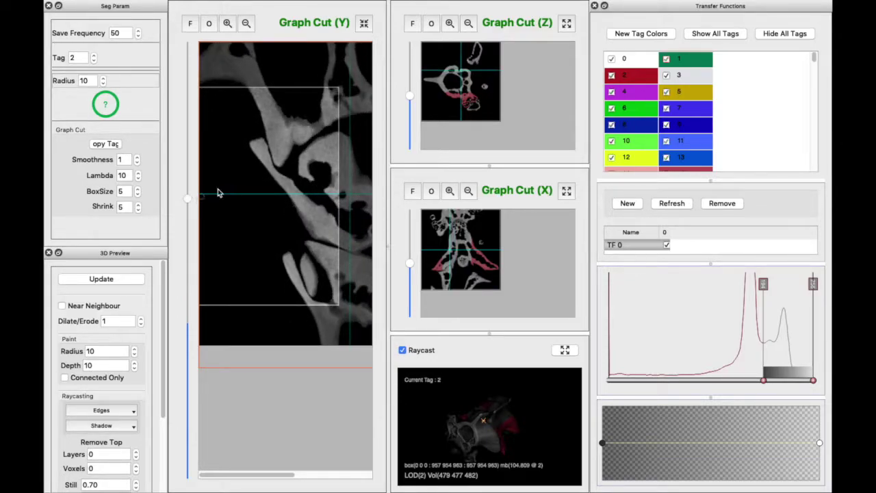
pyautogui.moveTo(189, 197); pyautogui.dragTo(207, 316)
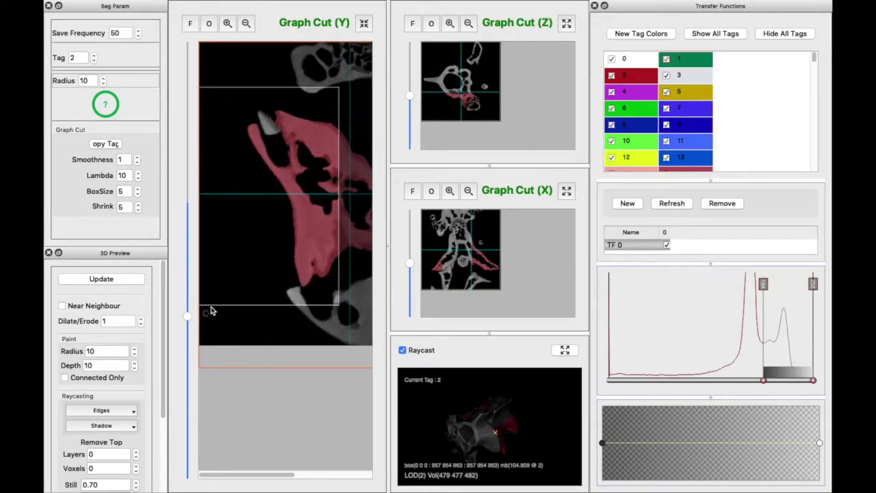
# Paint tag 2 seed strokes on the bone inside the box, reset the resulting fill, and rerun the graph cut.
pyautogui.scroll(1, 259, 280)
pyautogui.scroll(1, 259, 280)
pyautogui.scroll(-2, 259, 279)
pyautogui.scroll(1, 261, 247)
pyautogui.scroll(4, 260, 251)
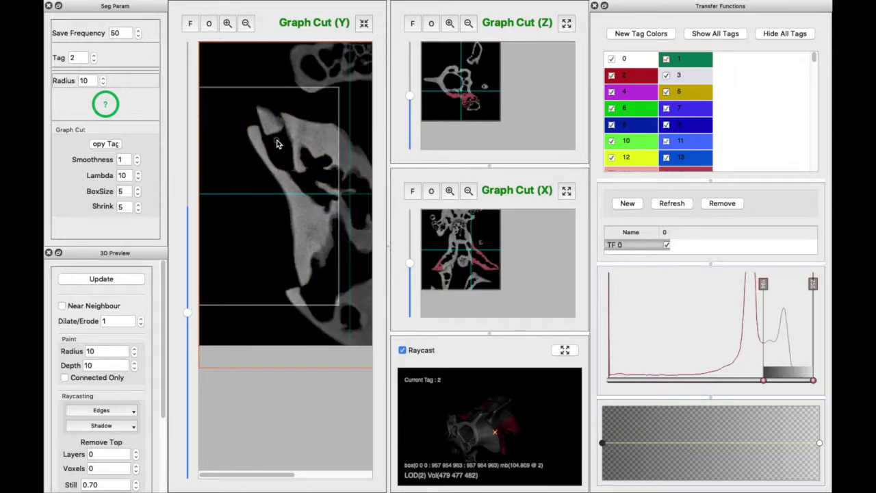
pyautogui.scroll(-3, 283, 209)
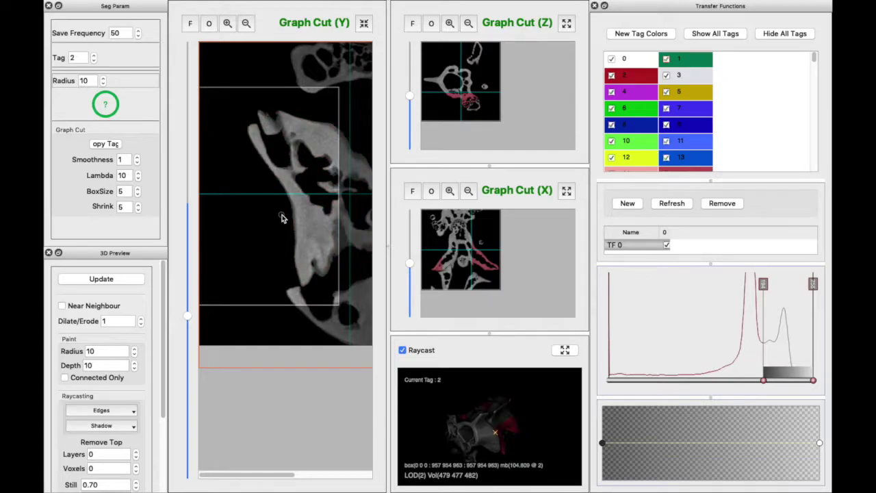
pyautogui.moveTo(314, 126)
pyautogui.mouseDown()
pyautogui.moveTo(316, 252)
pyautogui.moveTo(260, 170)
pyautogui.mouseUp()
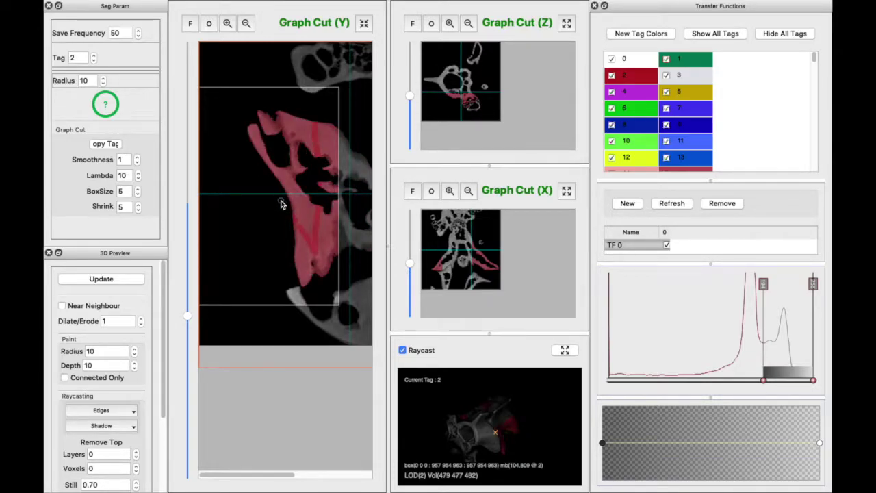
pyautogui.press('r')
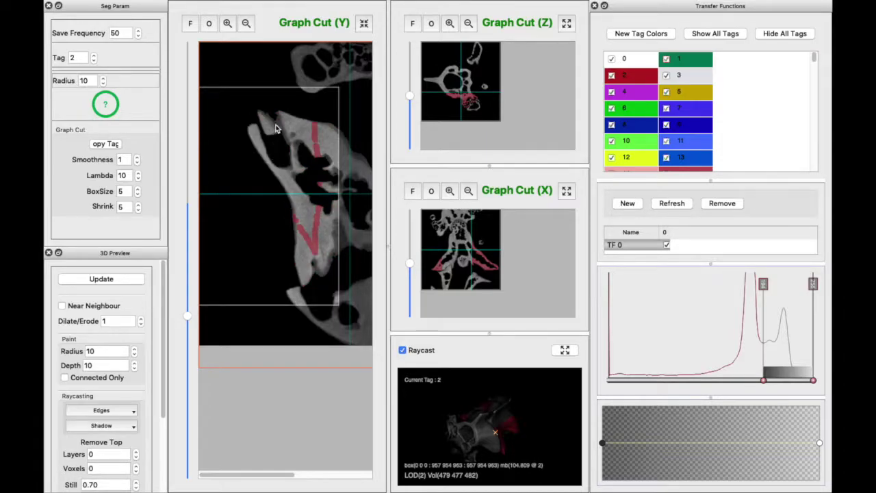
pyautogui.press('t')
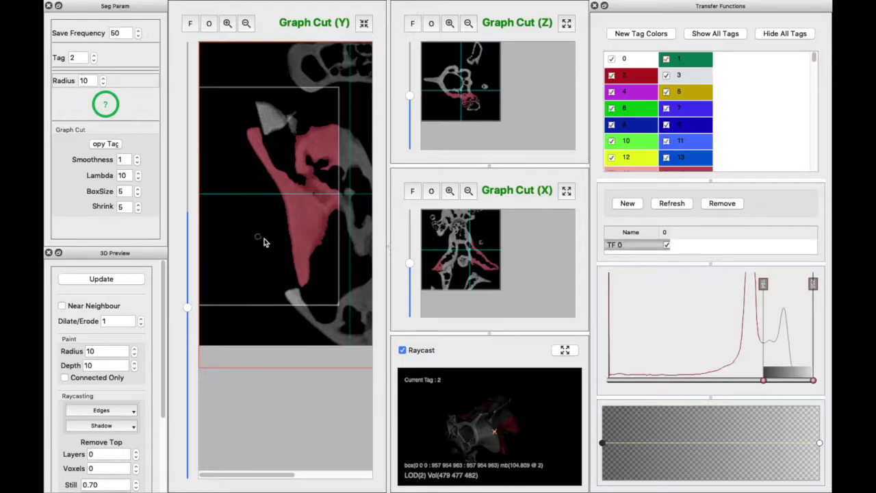
# Enable Copy Tag with Shrink set to 0, and move the box's right edge slightly inward in the Y view.
pyautogui.click(101, 145)
pyautogui.tripleClick(139, 210)
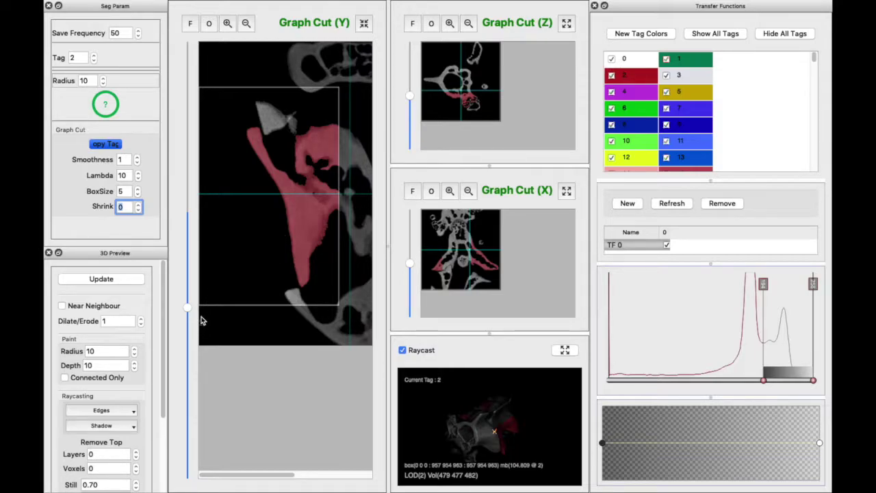
pyautogui.moveTo(187, 309); pyautogui.dragTo(190, 290)
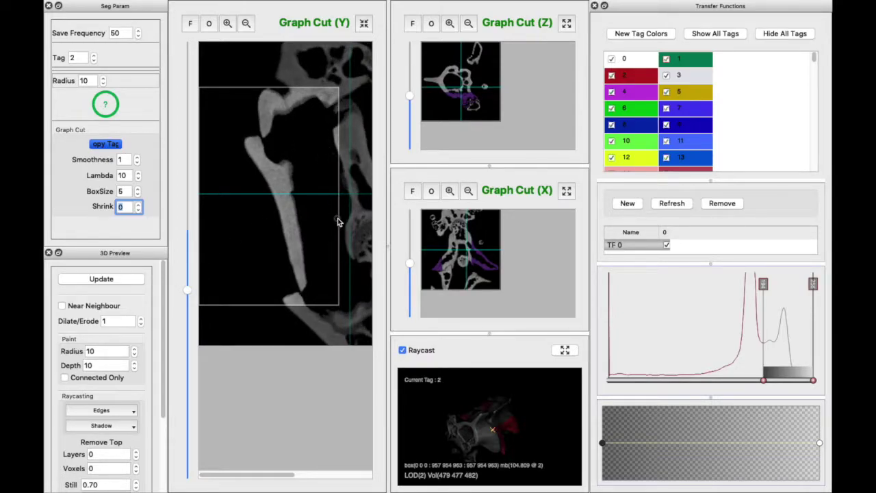
pyautogui.moveTo(338, 221); pyautogui.dragTo(333, 224)
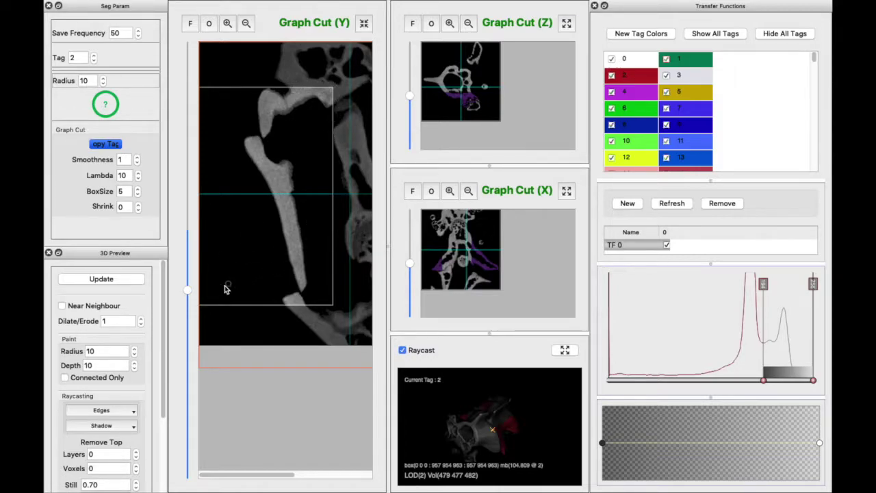
pyautogui.moveTo(189, 294); pyautogui.dragTo(243, 307)
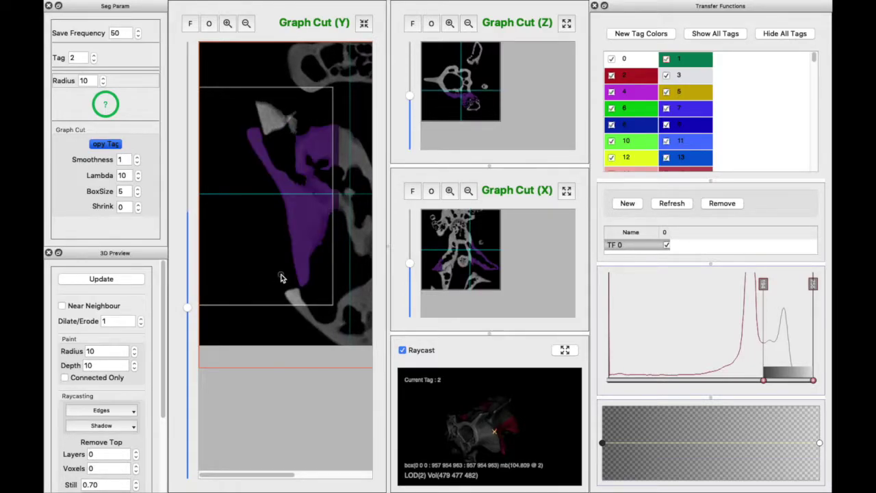
# Set the segmentation Save Frequency to 500.
pyautogui.click(453, 234)
pyautogui.click(401, 243)
pyautogui.click(473, 254)
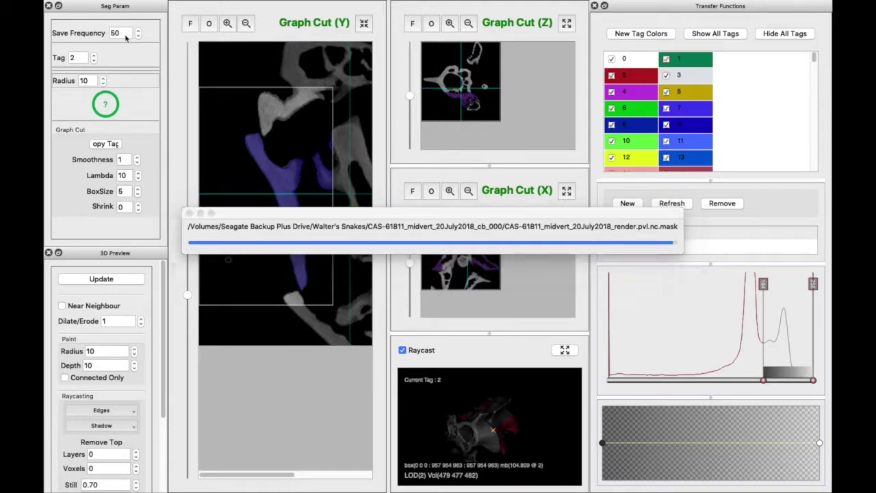
pyautogui.press('BackSpace')
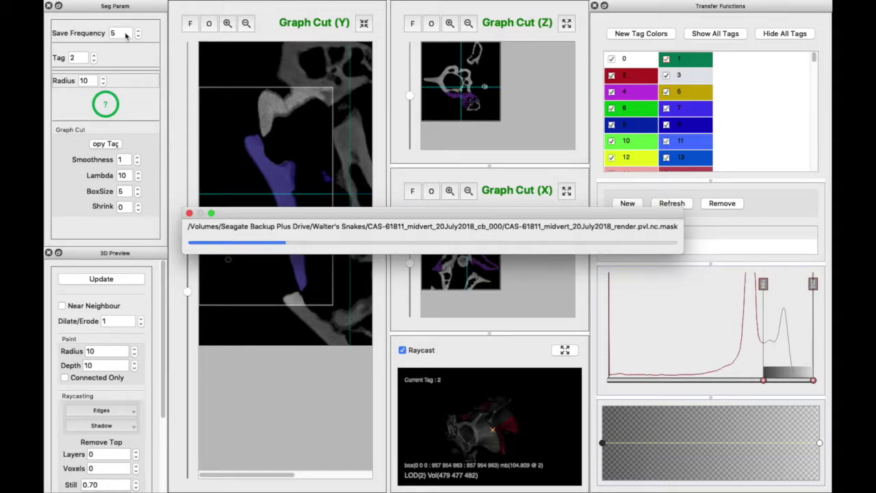
pyautogui.click(126, 36)
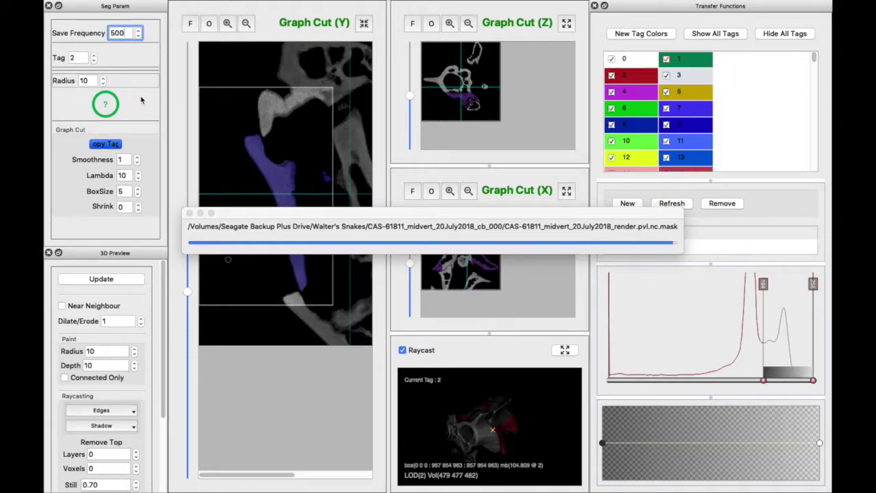
# Copy tag 2 from slice to slice through the neighbouring Y slices, within the box.
pyautogui.press('Up')
pyautogui.press('Up')
pyautogui.press('Up')
pyautogui.press('Up')
pyautogui.press('Up')
pyautogui.press('Up')
pyautogui.press('Up')
pyautogui.press('Up')
pyautogui.press('Up')
pyautogui.press('Up')
pyautogui.press('Up')
pyautogui.press('Up')
pyautogui.press('Up')
pyautogui.press('Up')
pyautogui.press('Up')
pyautogui.press('Up')
pyautogui.press('Up')
pyautogui.press('Up')
pyautogui.press('Up')
pyautogui.press('Up')
pyautogui.press('Up')
pyautogui.press('Up')
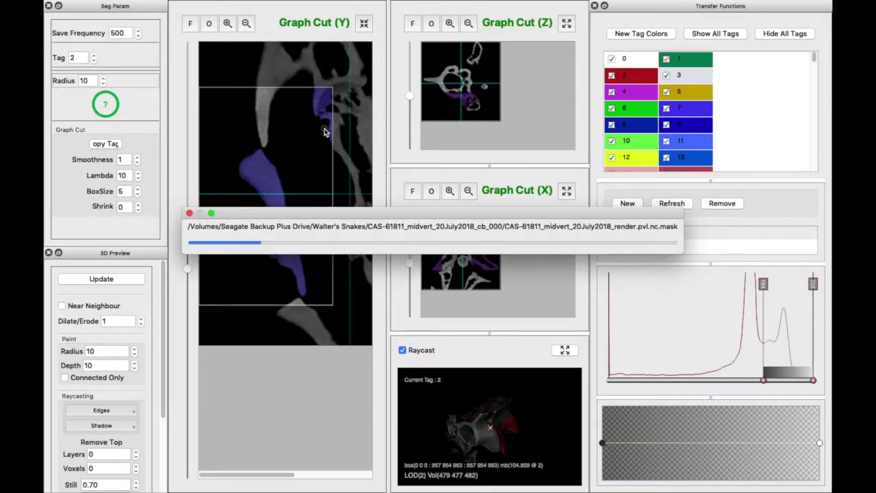
pyautogui.click(490, 253)
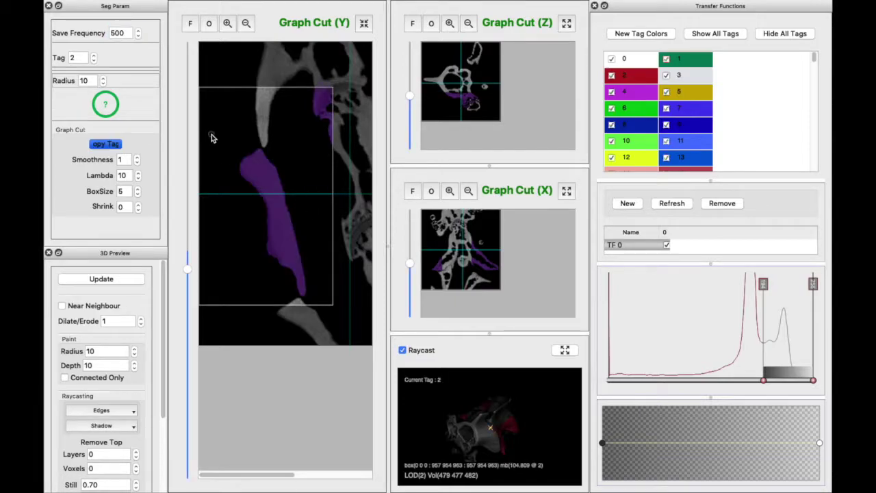
# Turn off Copy Tag and replace the Y-view box with a small one around the stray tag 2 area at the upper-right joint.
pyautogui.click(116, 145)
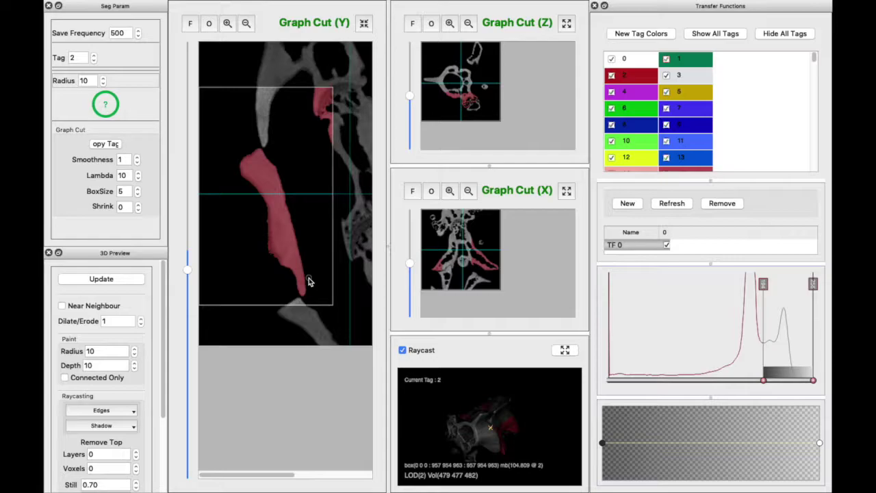
pyautogui.scroll(-6, 314, 280)
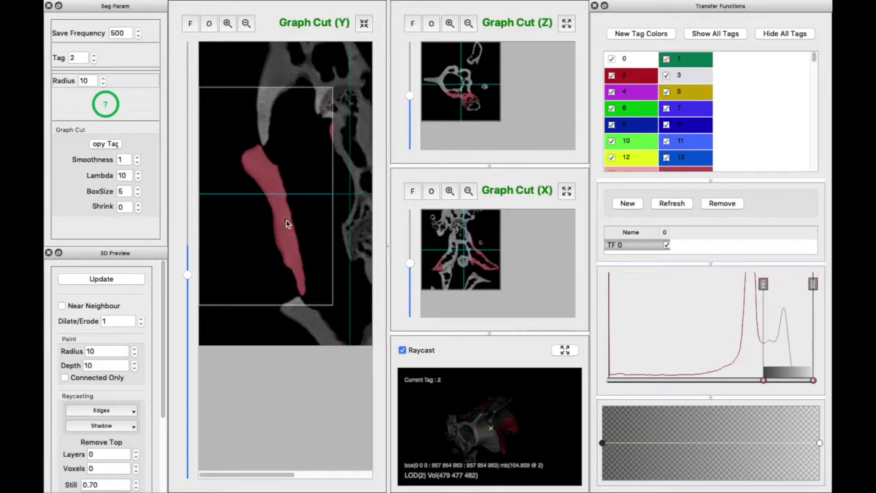
pyautogui.click(309, 158)
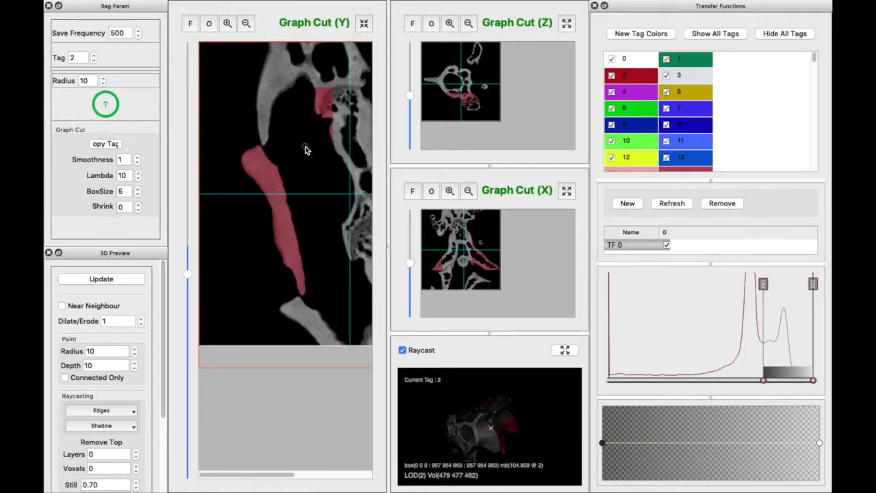
pyautogui.moveTo(301, 78); pyautogui.dragTo(345, 157)
# Clear tag 2 inside the small box across the Y slices in the Backward direction.
pyautogui.hotkey('shift', 't')
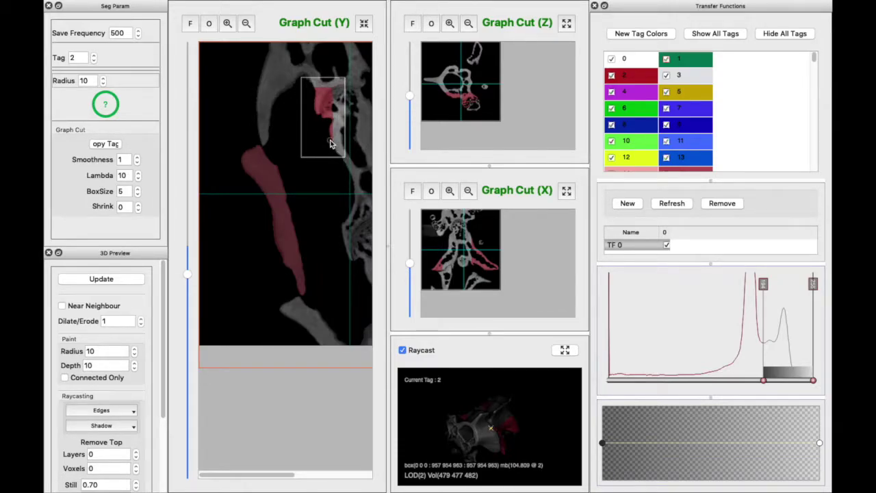
pyautogui.click(459, 234)
pyautogui.click(462, 244)
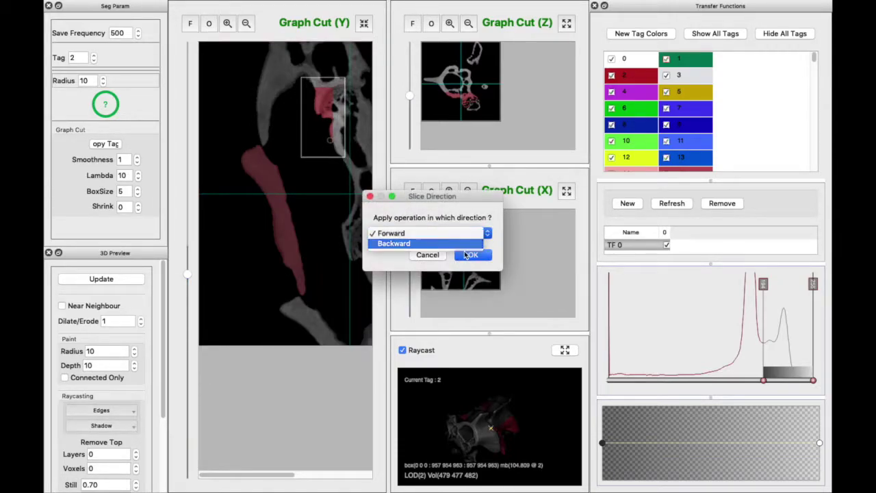
pyautogui.click(472, 255)
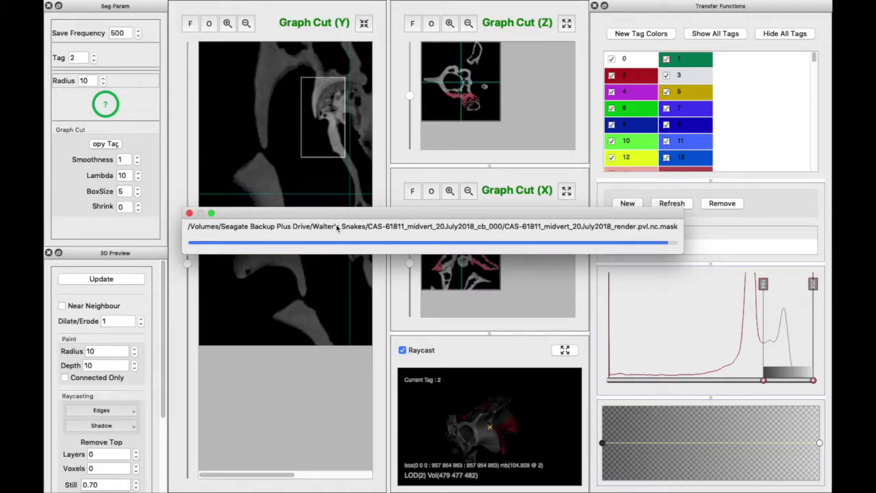
pyautogui.click(483, 256)
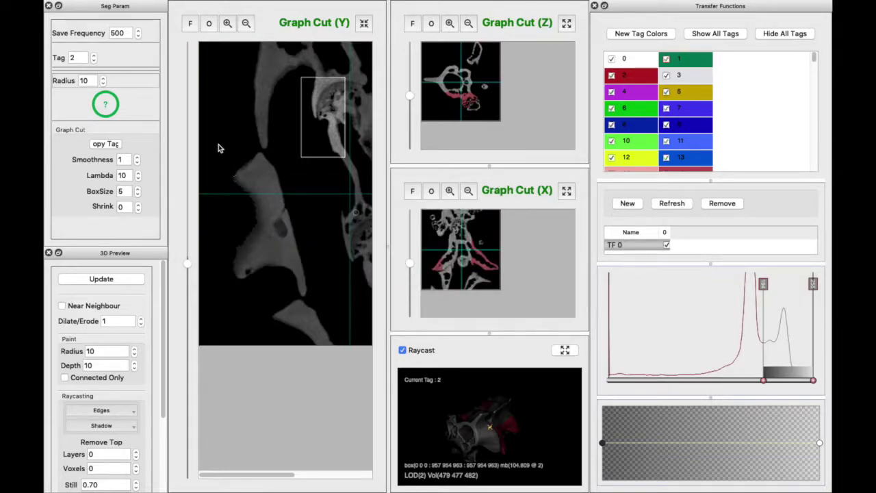
# Replace the small box with a large one around the elongated tagged bone in the Y view, extending its left side past the image edge.
pyautogui.doubleClick(242, 145)
pyautogui.scroll(-5, 257, 181)
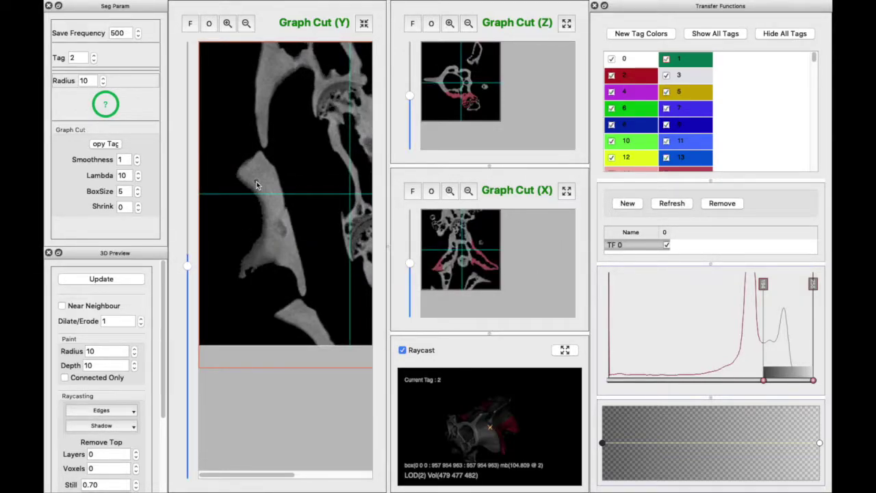
pyautogui.scroll(3, 258, 184)
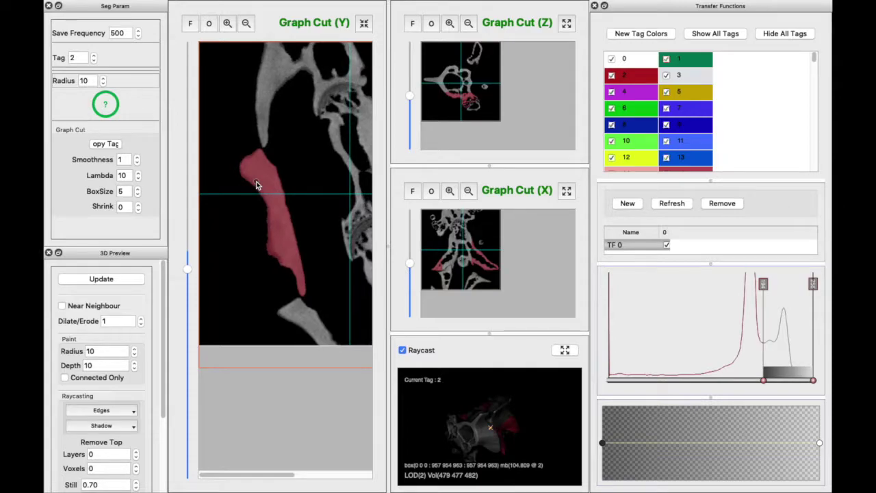
pyautogui.scroll(-2, 257, 184)
pyautogui.moveTo(200, 106); pyautogui.dragTo(189, 211)
pyautogui.moveTo(207, 87); pyautogui.dragTo(328, 336)
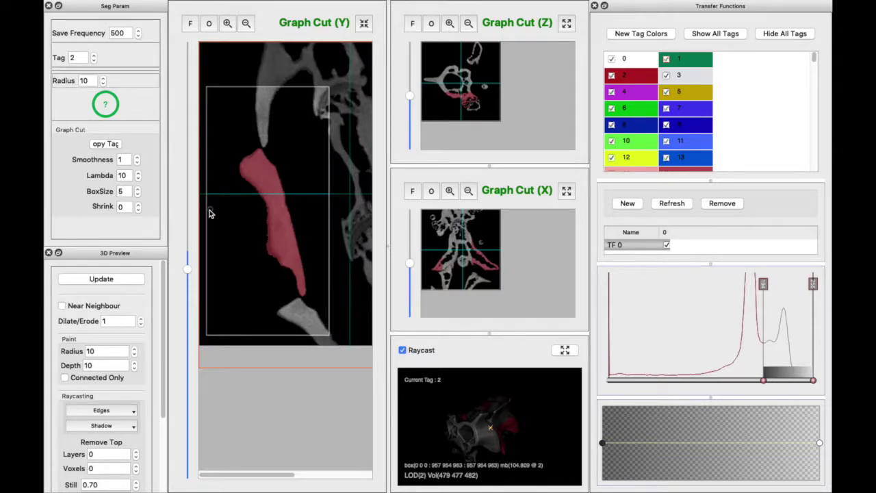
pyautogui.moveTo(208, 216); pyautogui.dragTo(168, 205)
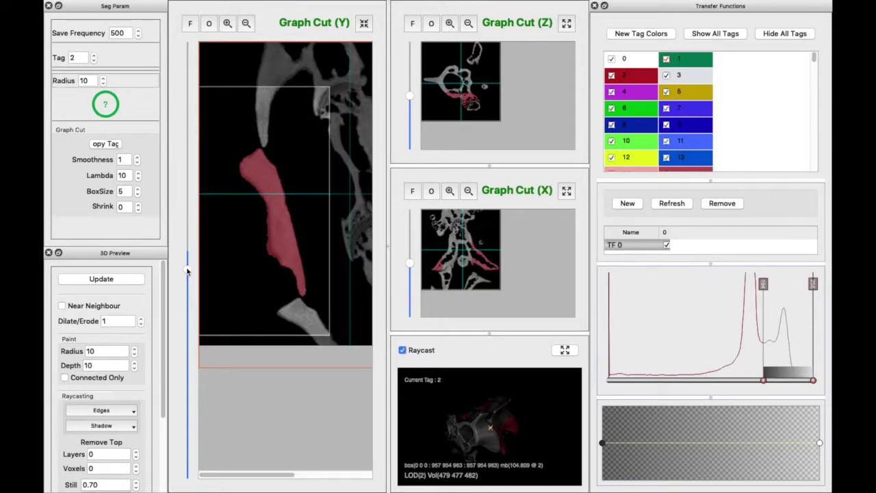
# Examine the neighbouring Y slices to see how the boxed bone changes shape and where it merges with other parts.
pyautogui.scroll(-6, 188, 272)
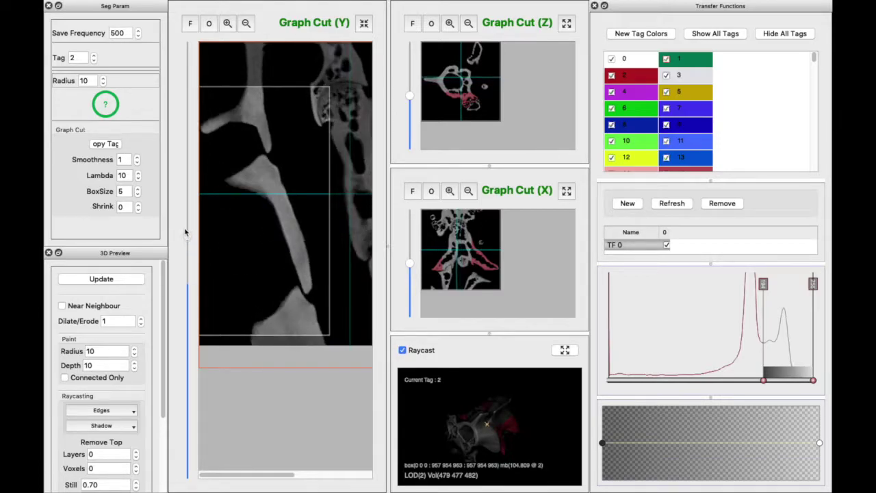
pyautogui.scroll(-5, 184, 226)
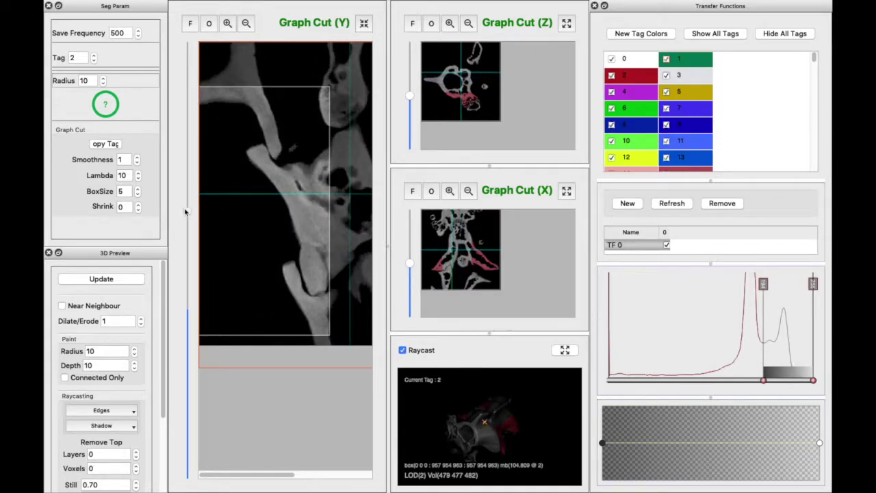
pyautogui.scroll(-2, 185, 211)
pyautogui.scroll(3, 185, 212)
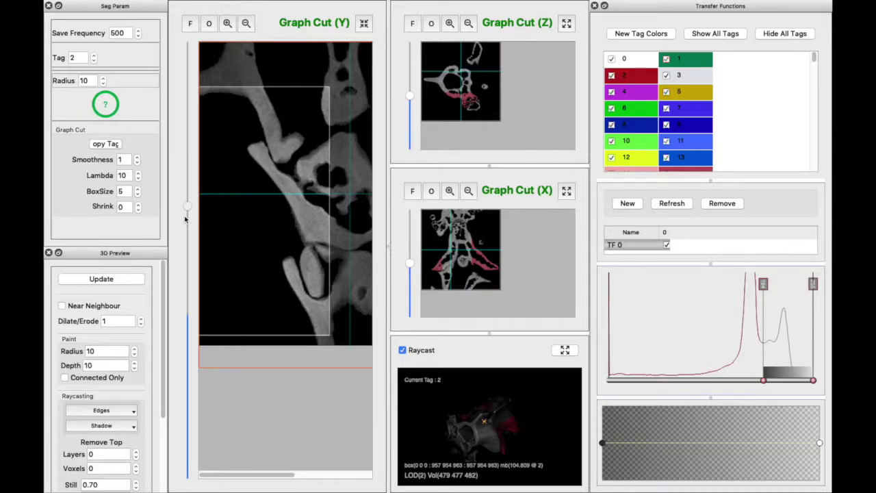
pyautogui.scroll(-3, 185, 216)
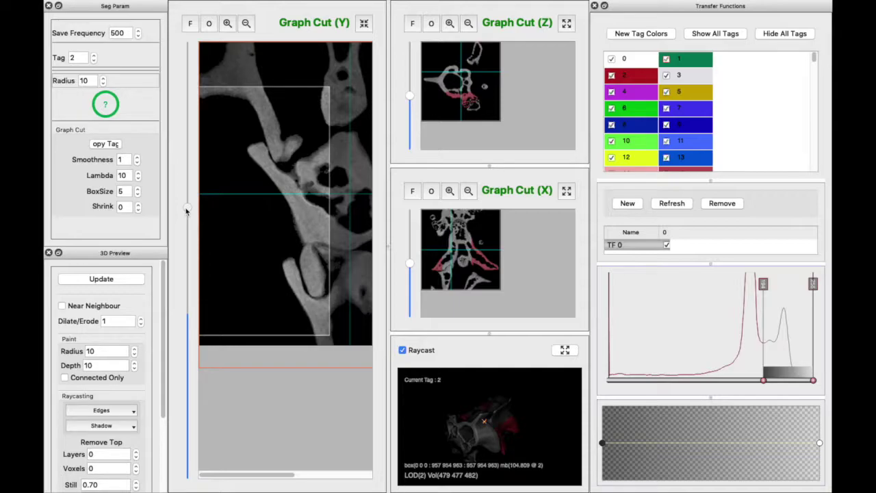
pyautogui.scroll(-3, 186, 209)
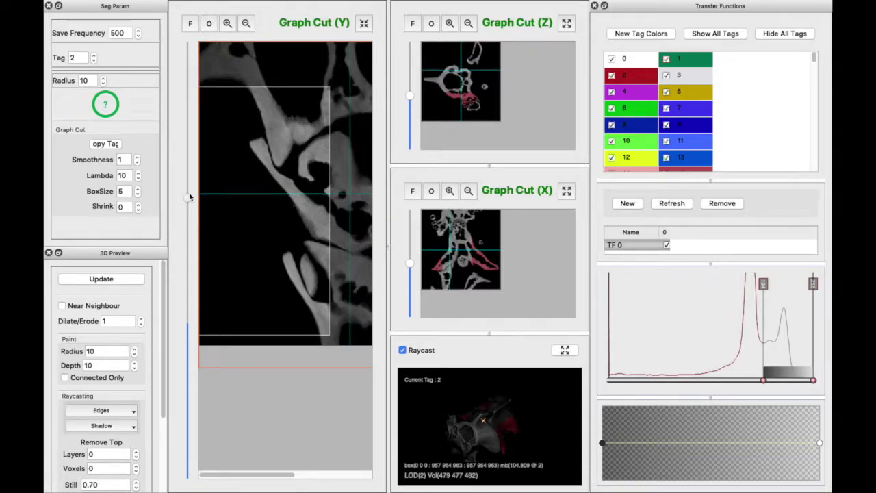
pyautogui.scroll(-5, 190, 196)
pyautogui.moveTo(195, 179); pyautogui.dragTo(206, 239)
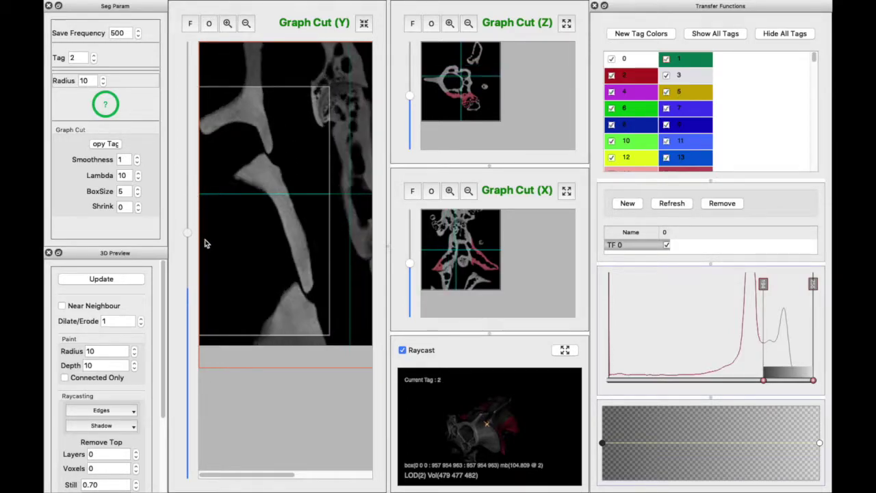
pyautogui.scroll(6, 204, 243)
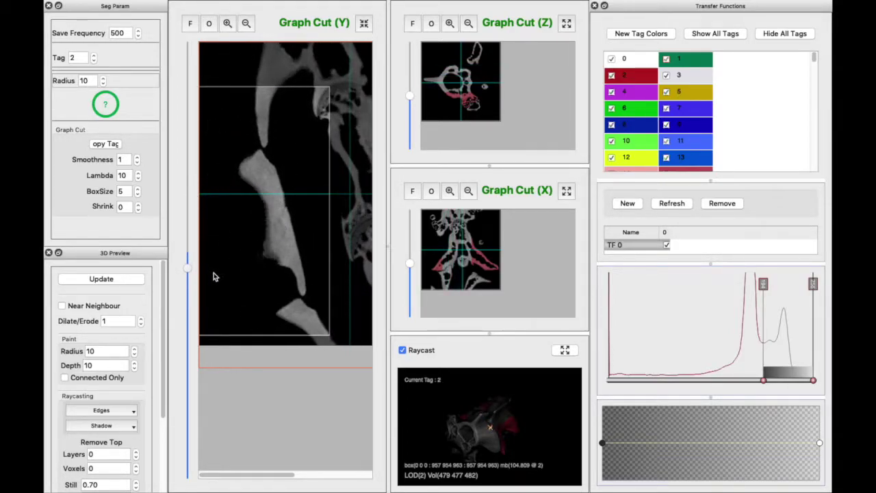
pyautogui.scroll(2, 213, 276)
pyautogui.scroll(1, 216, 276)
pyautogui.scroll(3, 215, 272)
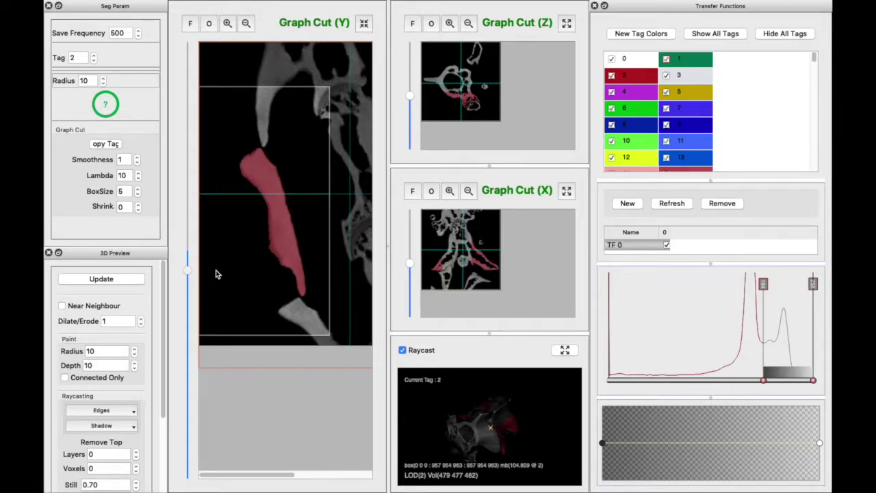
pyautogui.scroll(-1, 216, 272)
pyautogui.scroll(4, 216, 270)
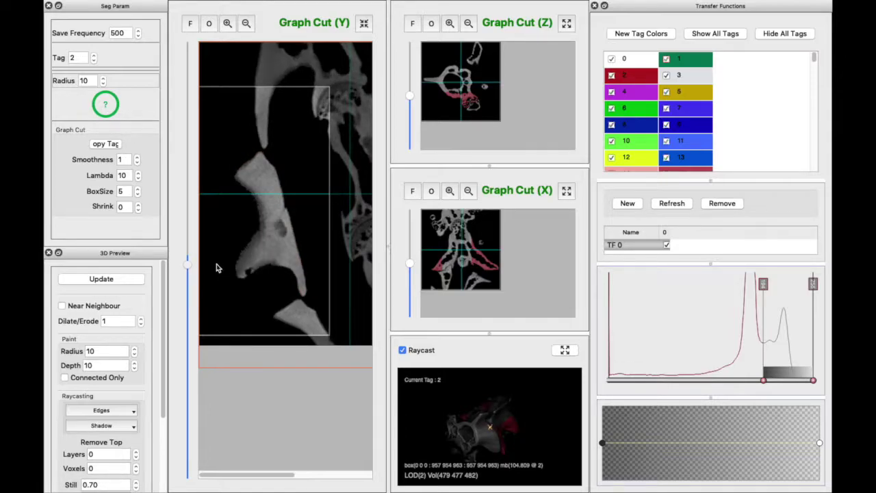
pyautogui.scroll(3, 217, 267)
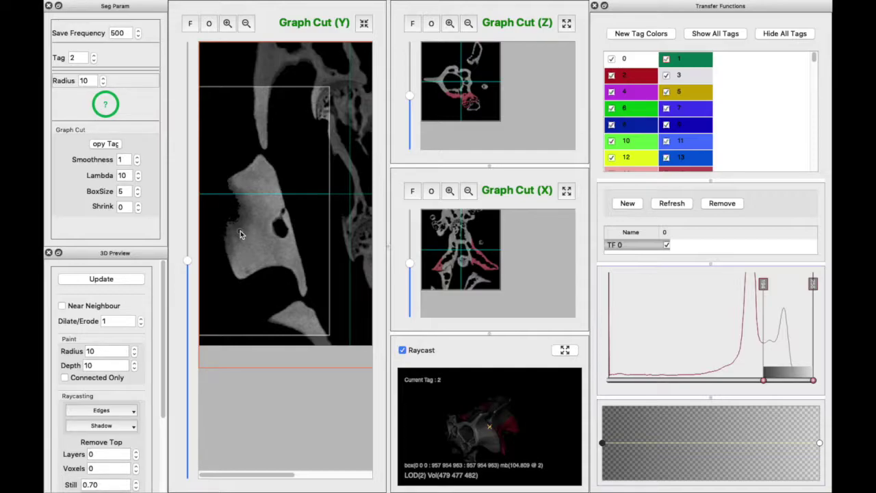
pyautogui.scroll(3, 237, 257)
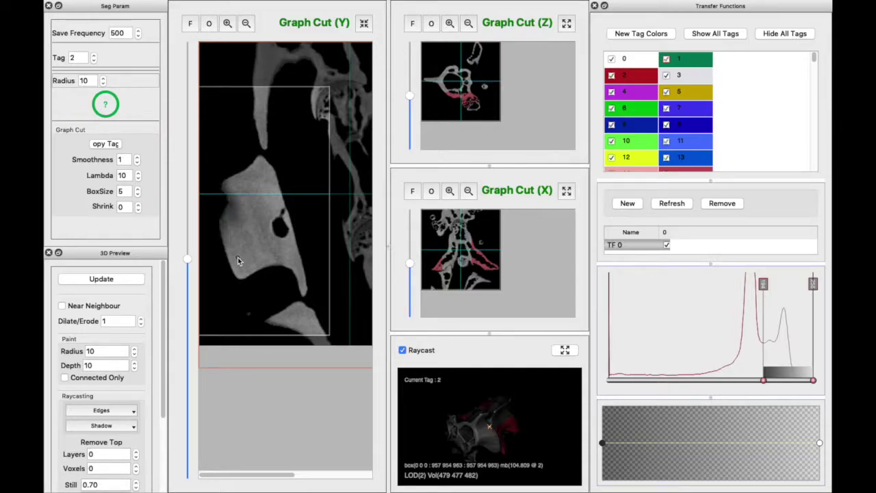
# Set the brush radius to 18 and paint tag 2 over the broad left part of the bone in an untagged Y slice.
pyautogui.scroll(4, 237, 258)
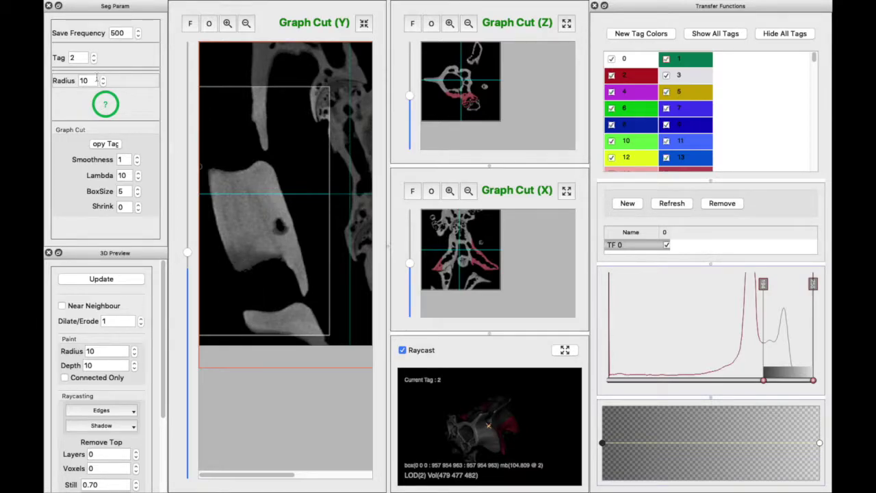
pyautogui.scroll(4, 103, 81)
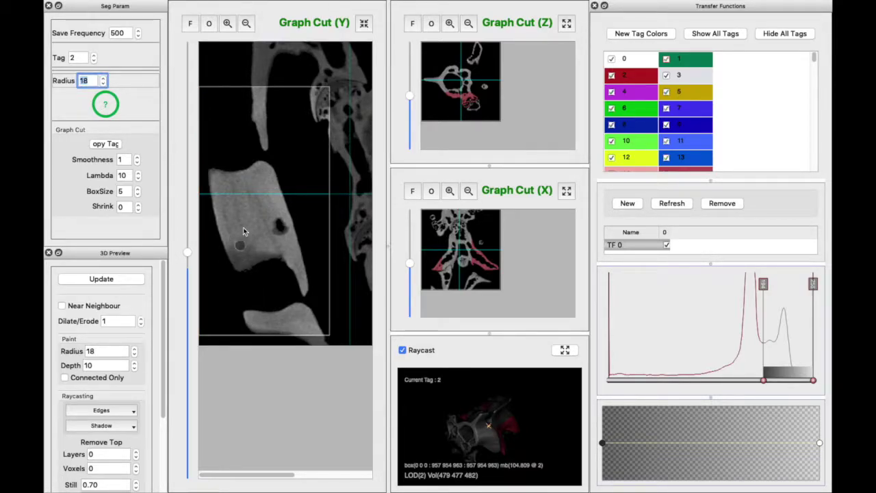
pyautogui.moveTo(214, 161)
pyautogui.mouseDown()
pyautogui.moveTo(220, 251)
pyautogui.moveTo(212, 160)
pyautogui.moveTo(229, 151)
pyautogui.moveTo(211, 148)
pyautogui.moveTo(231, 254)
pyautogui.moveTo(248, 249)
pyautogui.mouseUp()
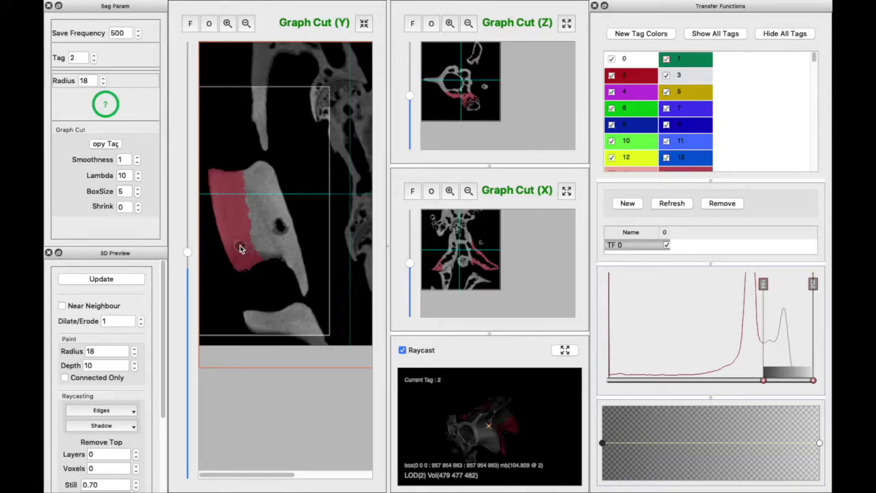
pyautogui.moveTo(187, 257); pyautogui.dragTo(188, 266)
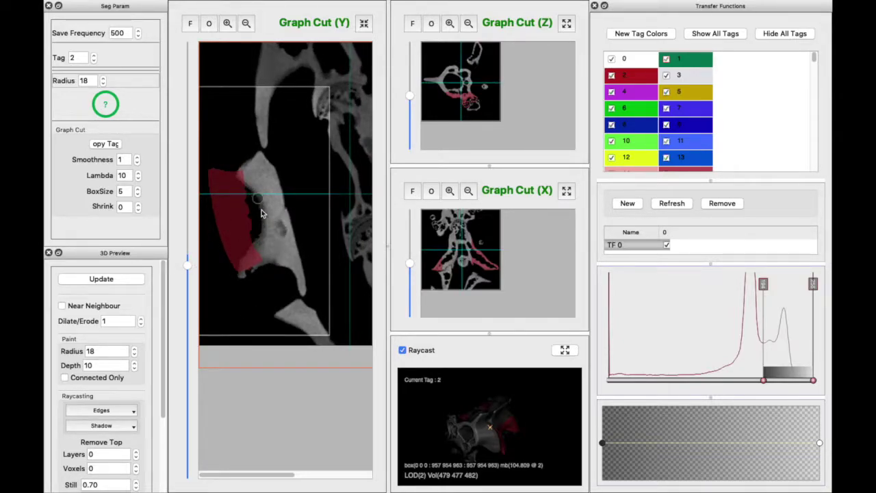
pyautogui.moveTo(190, 270); pyautogui.dragTo(188, 253)
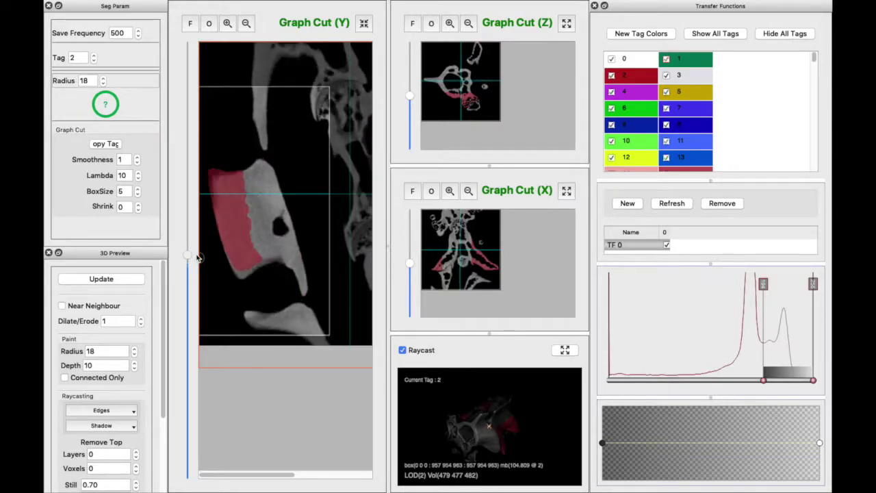
pyautogui.moveTo(262, 236)
pyautogui.mouseDown()
pyautogui.moveTo(257, 246)
pyautogui.moveTo(265, 231)
pyautogui.mouseUp()
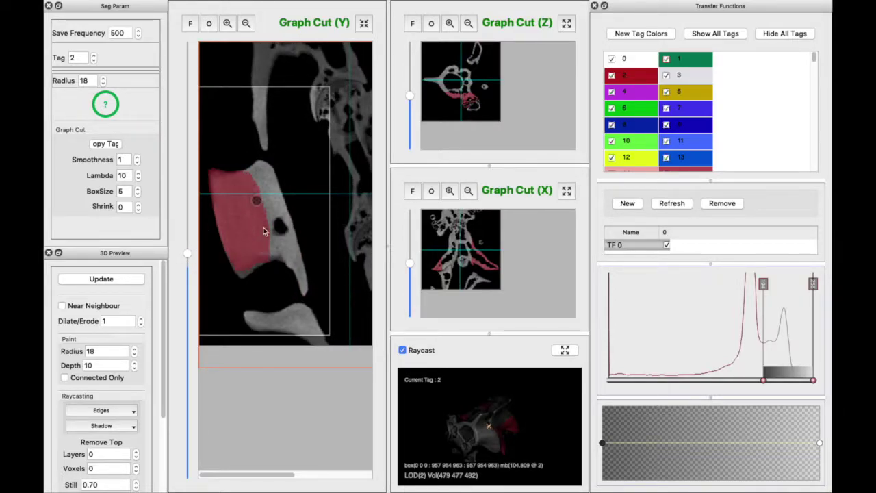
# Return to the tagged Y slice, enable Copy Tag, and copy tag 2 through the boxed slices in the Backward direction.
pyautogui.moveTo(191, 257); pyautogui.dragTo(202, 273)
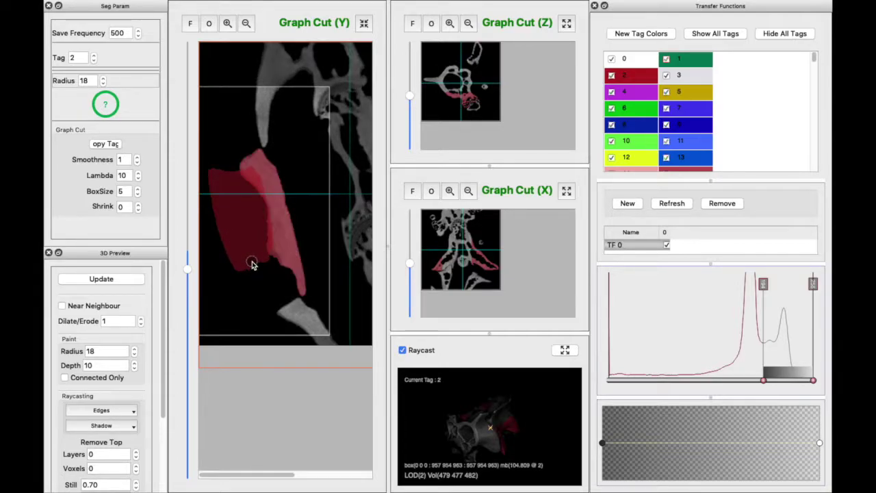
pyautogui.hotkey('shift', 't')
pyautogui.click(427, 256)
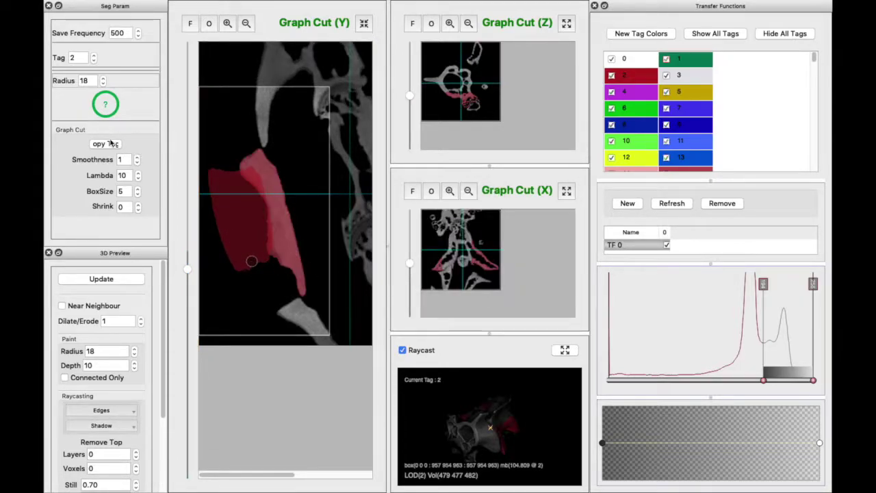
pyautogui.hotkey('shift', 't')
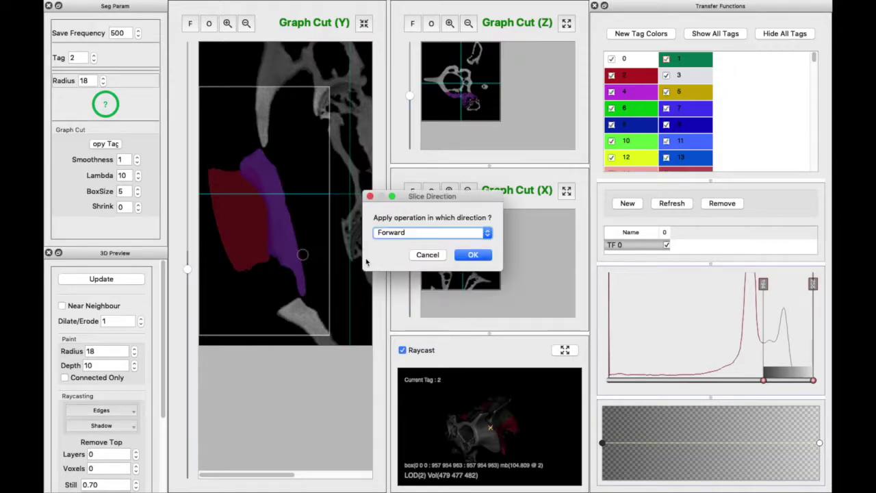
pyautogui.click(456, 233)
pyautogui.click(456, 245)
pyautogui.click(474, 255)
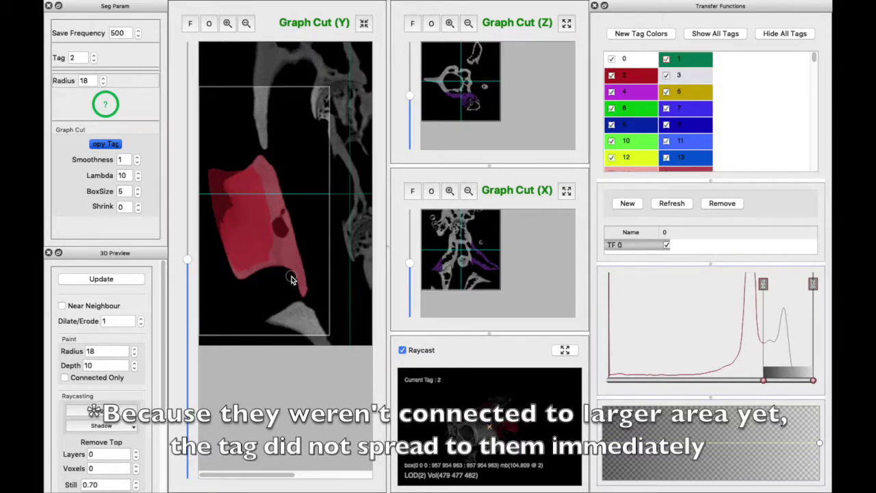
pyautogui.scroll(5, 292, 279)
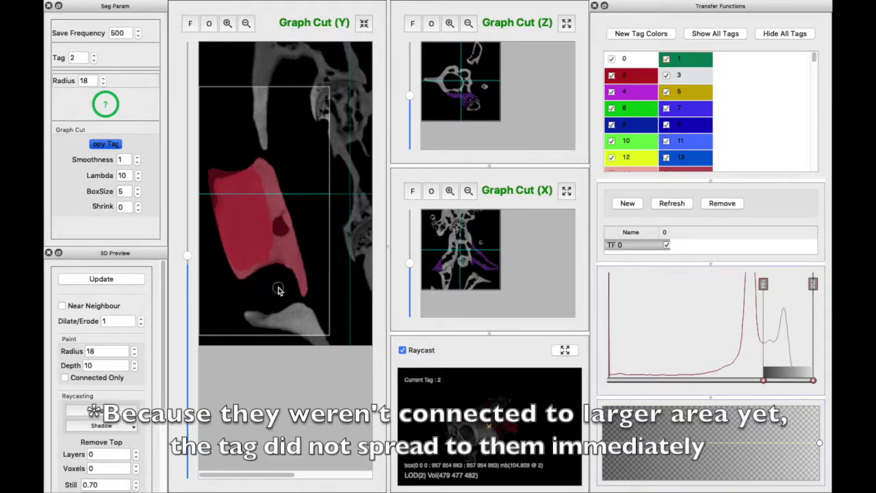
pyautogui.scroll(4, 278, 289)
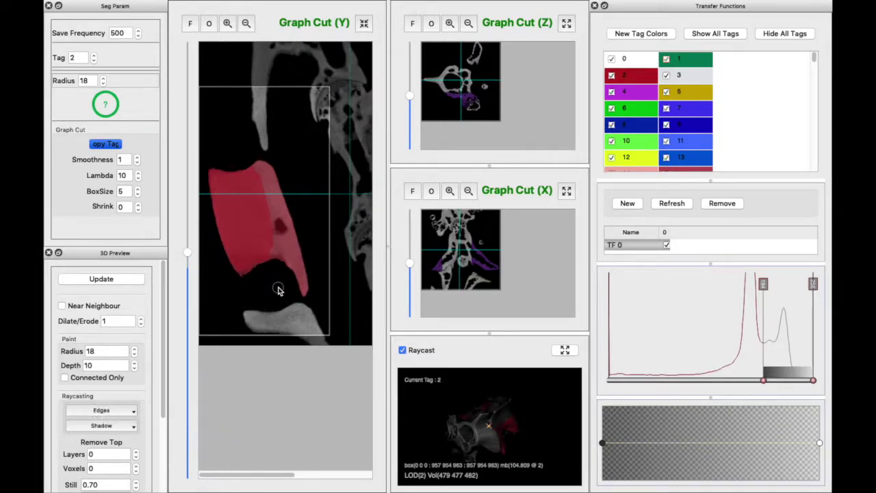
pyautogui.scroll(5, 278, 289)
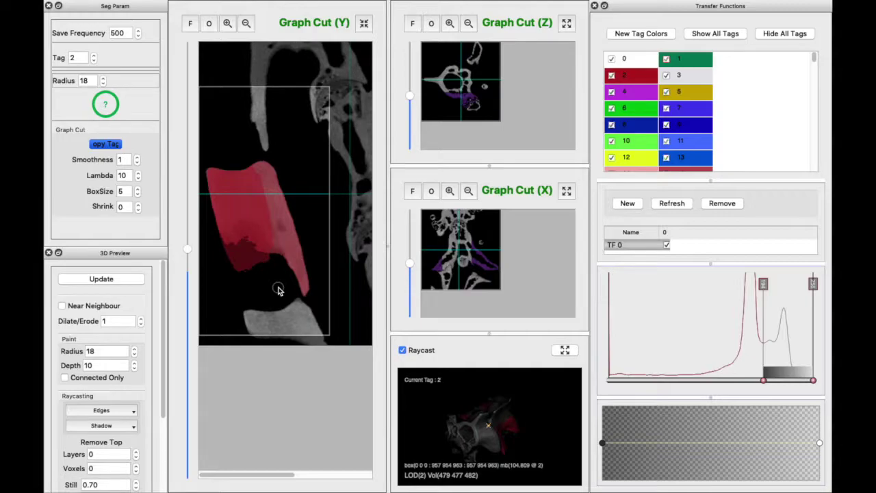
# Carry the tag 2 copying through the boxed Y slices to where the bone joins neighbouring parts, and end the repeat process.
pyautogui.scroll(4, 278, 289)
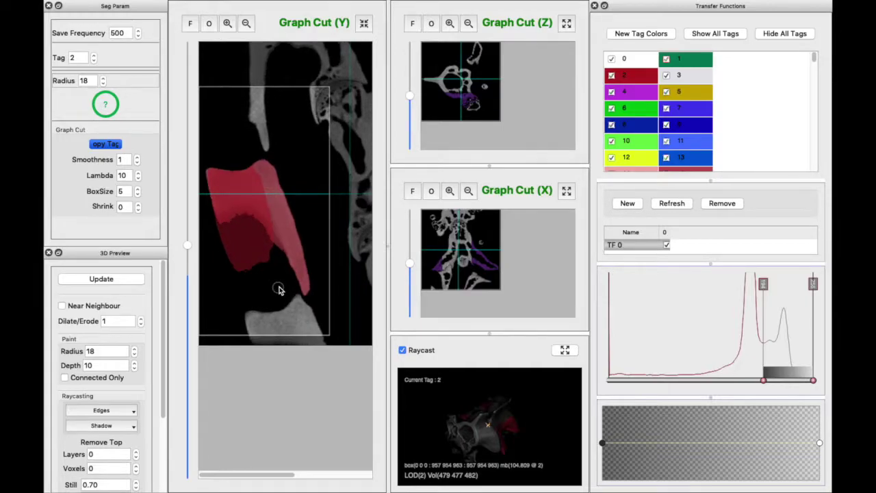
pyautogui.scroll(4, 278, 289)
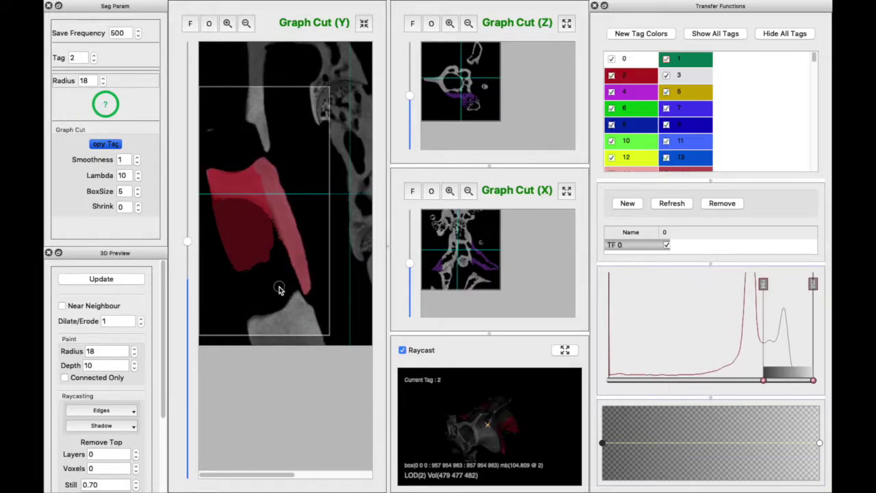
pyautogui.scroll(4, 278, 289)
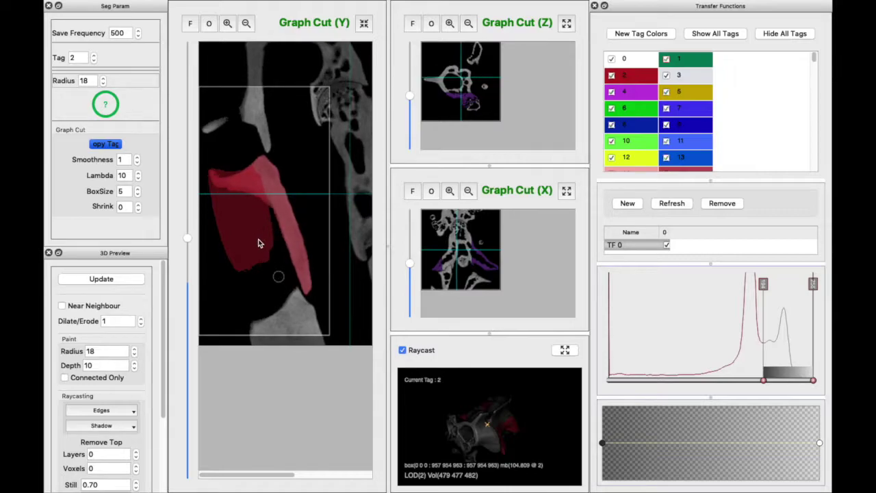
pyautogui.scroll(4, 259, 277)
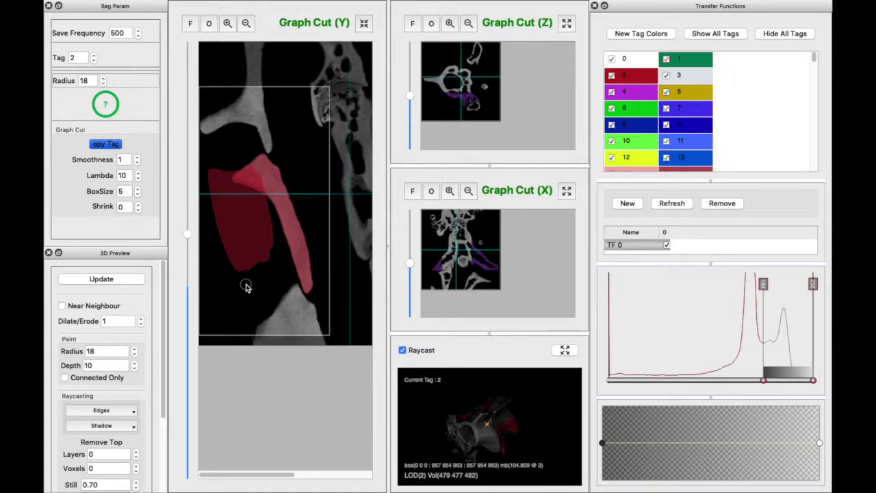
pyautogui.scroll(4, 247, 288)
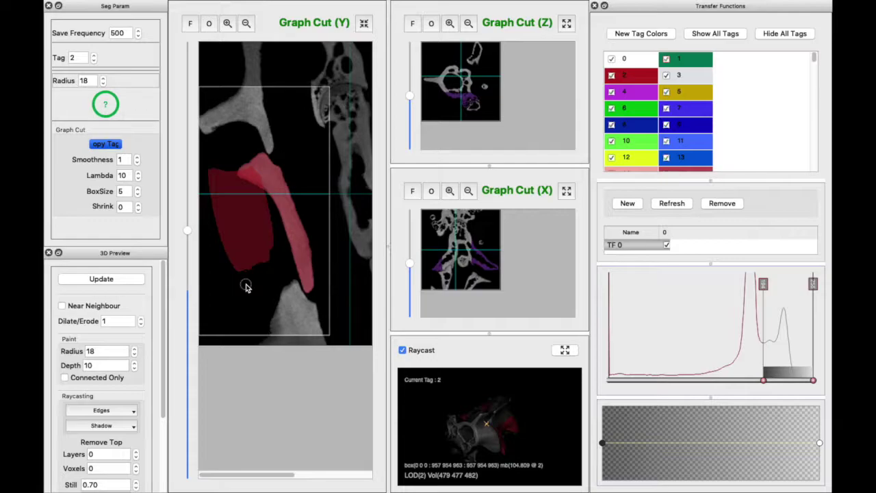
pyautogui.scroll(4, 246, 287)
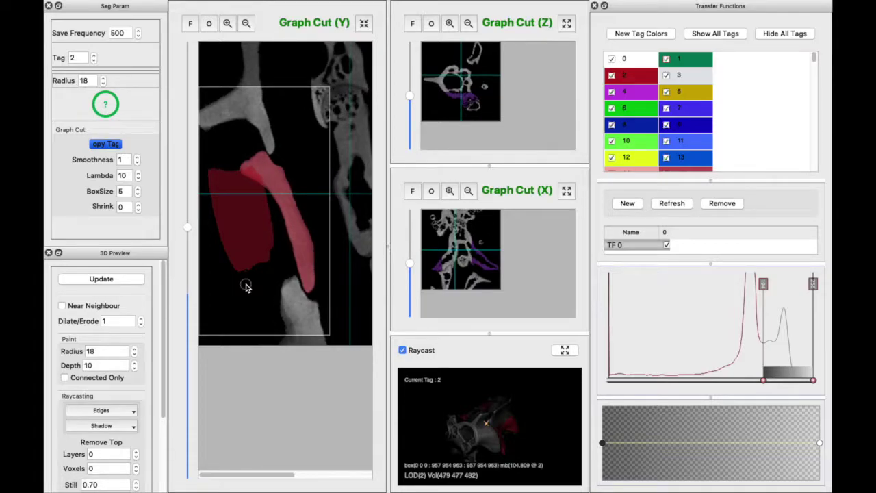
pyautogui.scroll(4, 246, 288)
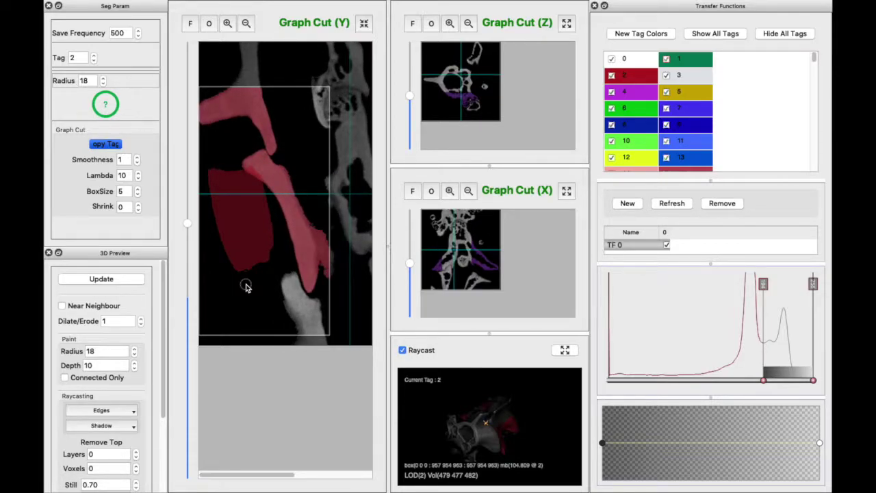
pyautogui.scroll(4, 246, 288)
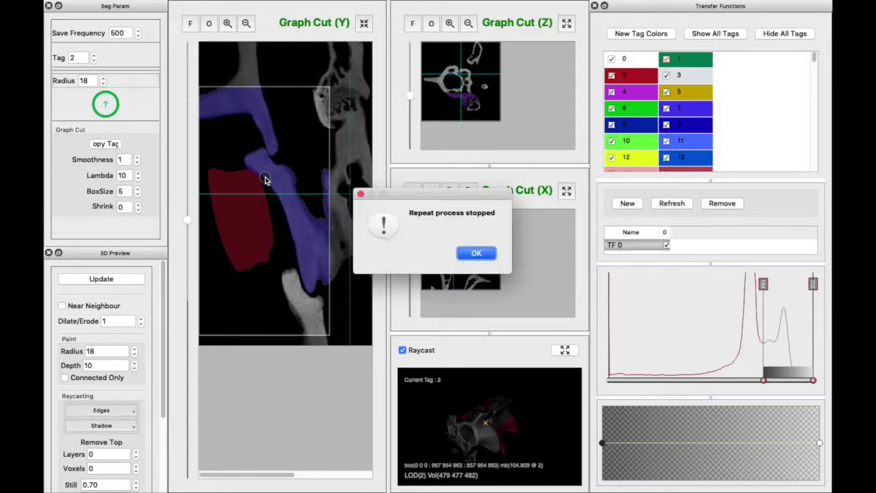
pyautogui.click(476, 255)
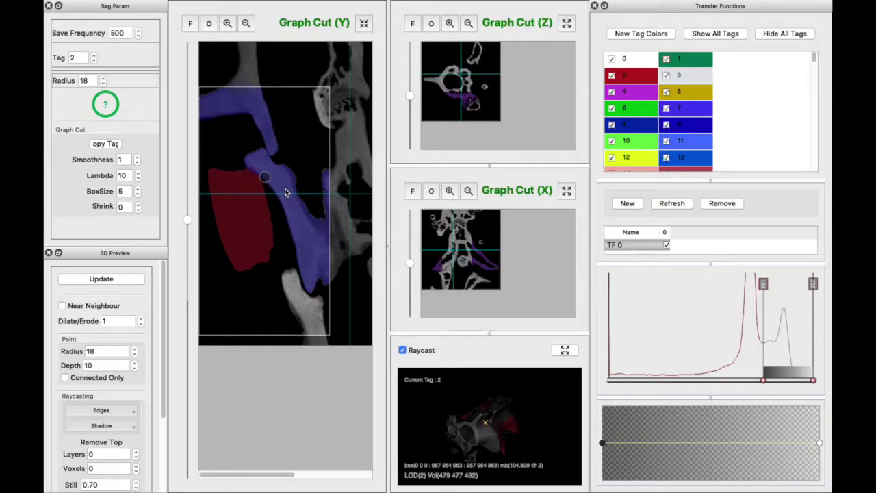
# Remove the large box and clear the tag 2 fill in the Y slices where it spreads into the upper neighbouring bone.
pyautogui.click(235, 141)
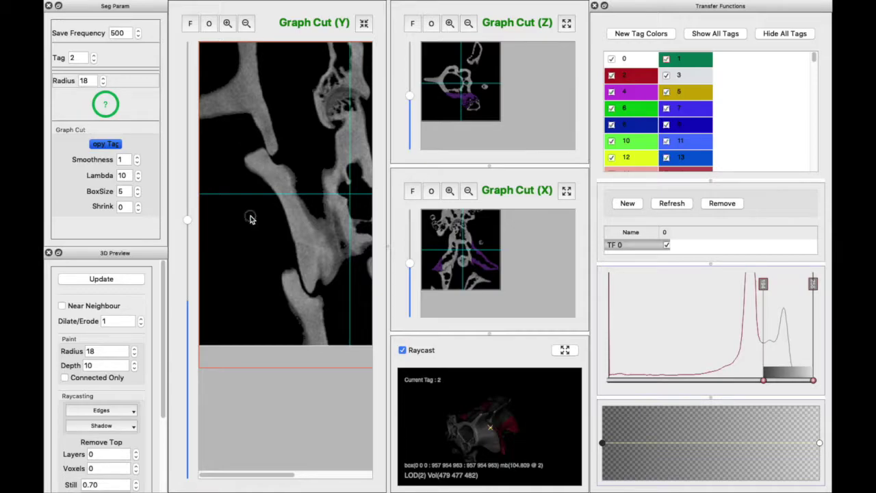
pyautogui.scroll(-1, 256, 216)
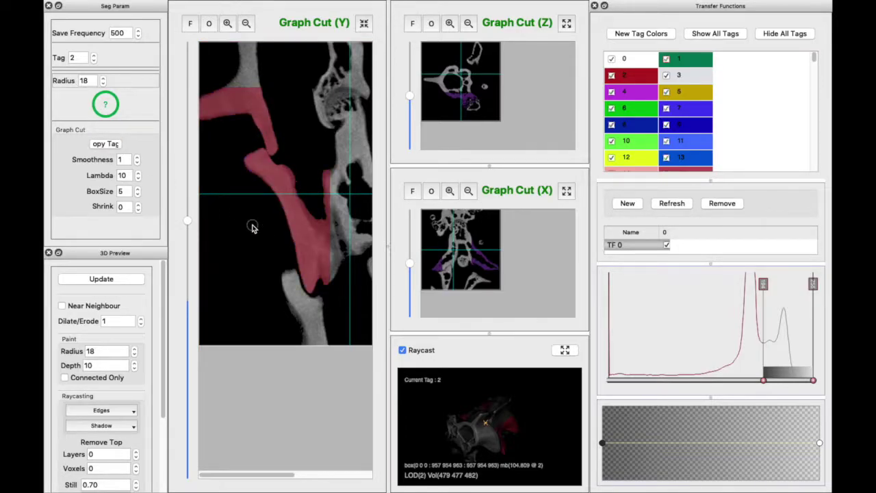
pyautogui.scroll(-3, 252, 227)
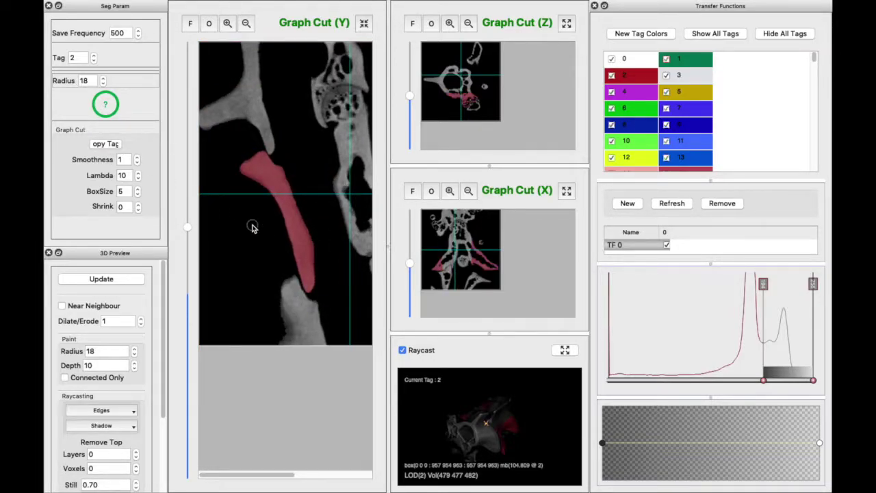
pyautogui.scroll(3, 252, 228)
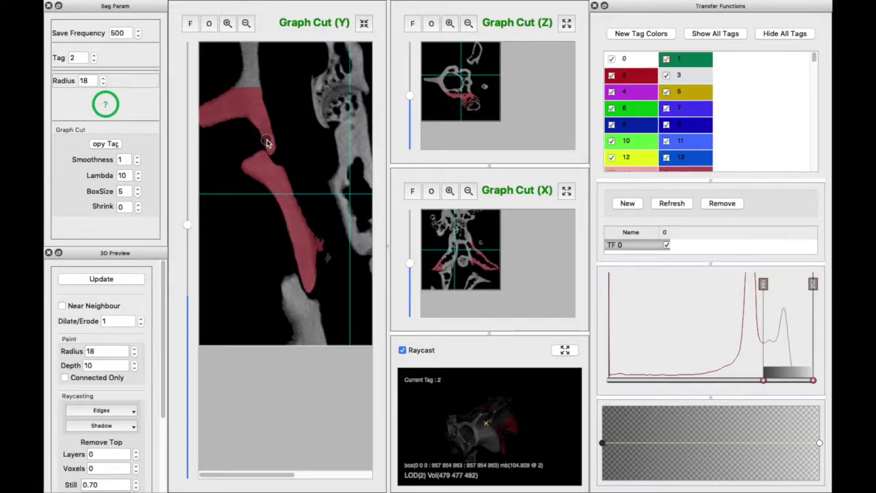
pyautogui.scroll(2, 276, 174)
pyautogui.press('t')
pyautogui.scroll(2, 276, 175)
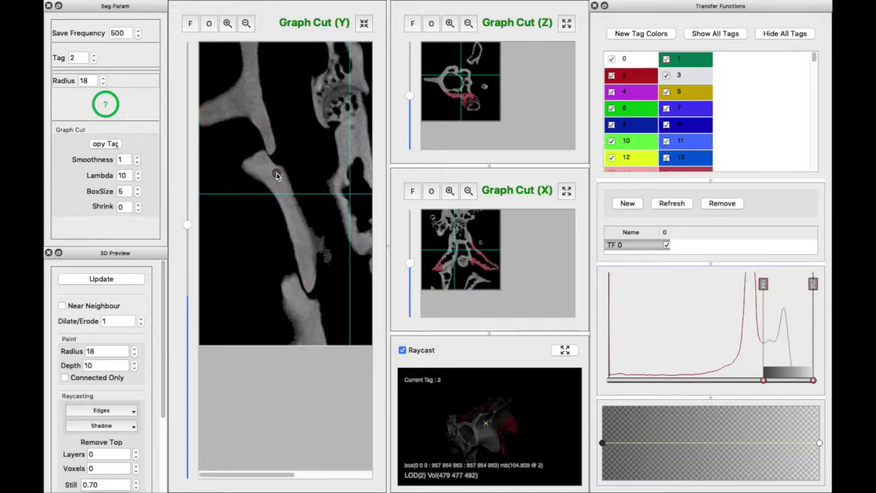
pyautogui.press('t')
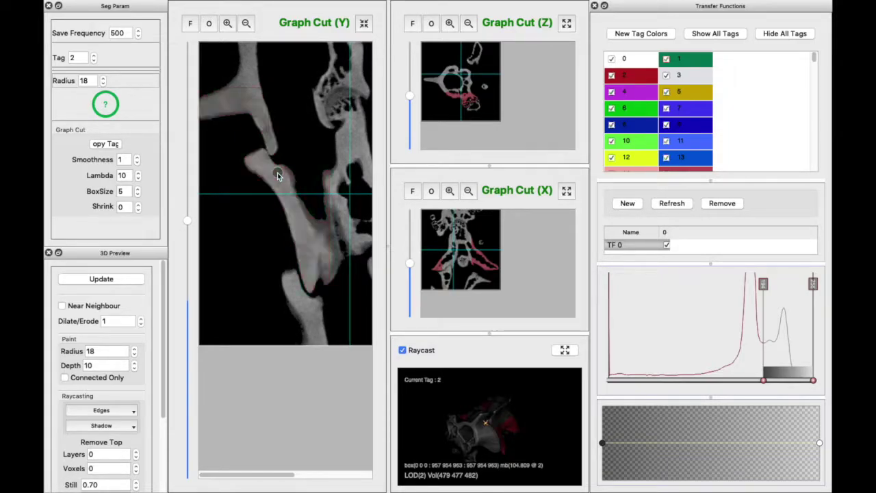
pyautogui.scroll(-10, 277, 173)
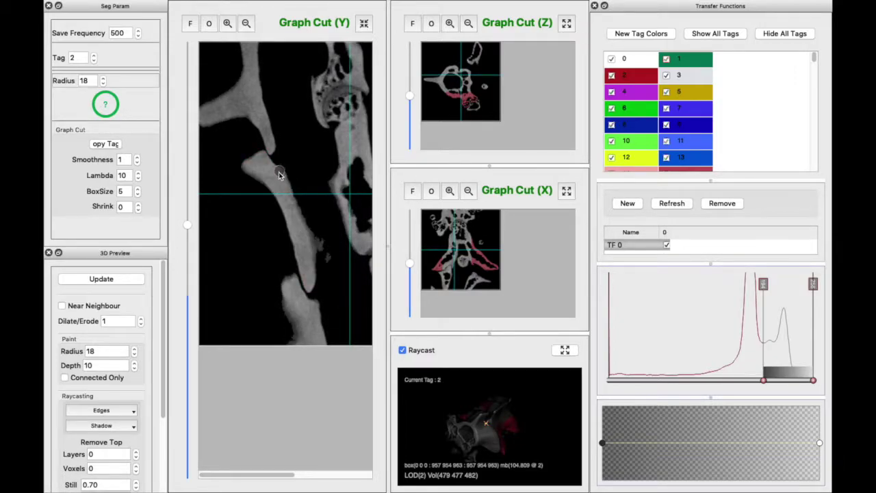
# Paint a short tag 2 seed midway along the elongated bone, graph-cut that bone without the upper one, and set Lambda to 11.
pyautogui.click(367, 344)
pyautogui.moveTo(291, 214); pyautogui.dragTo(297, 233)
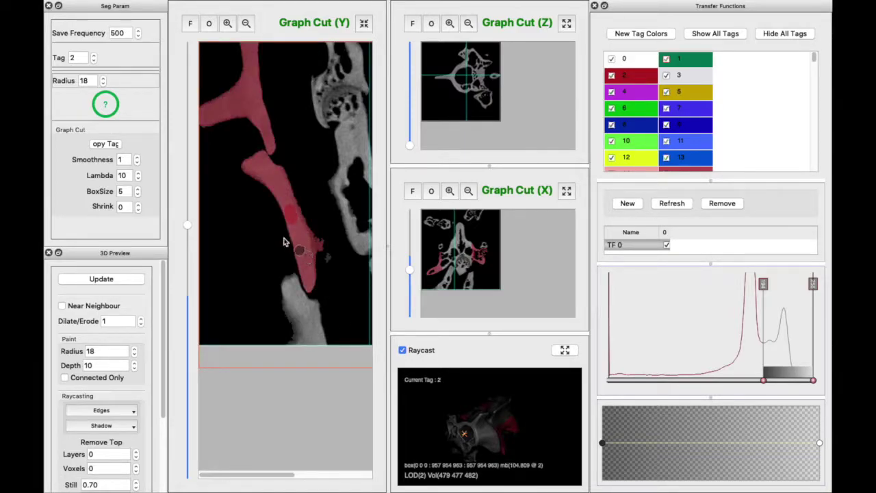
pyautogui.press('r')
pyautogui.click(137, 173)
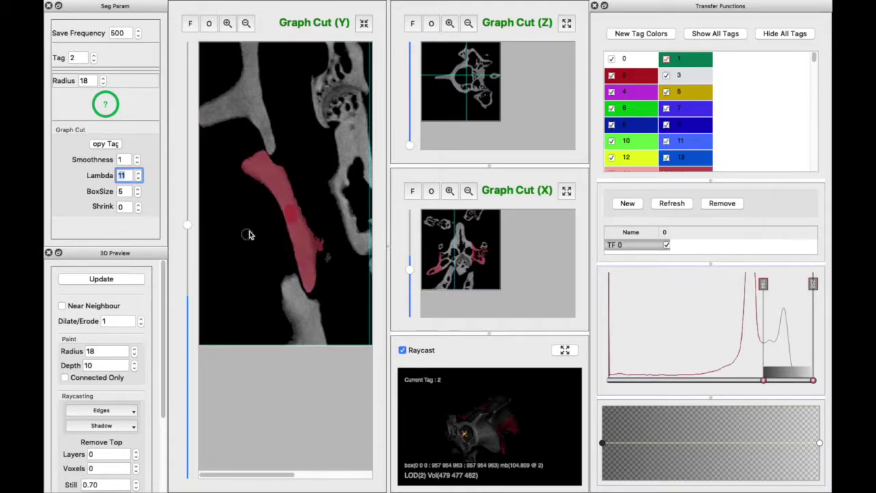
pyautogui.hotkey('ctrl', 'z')
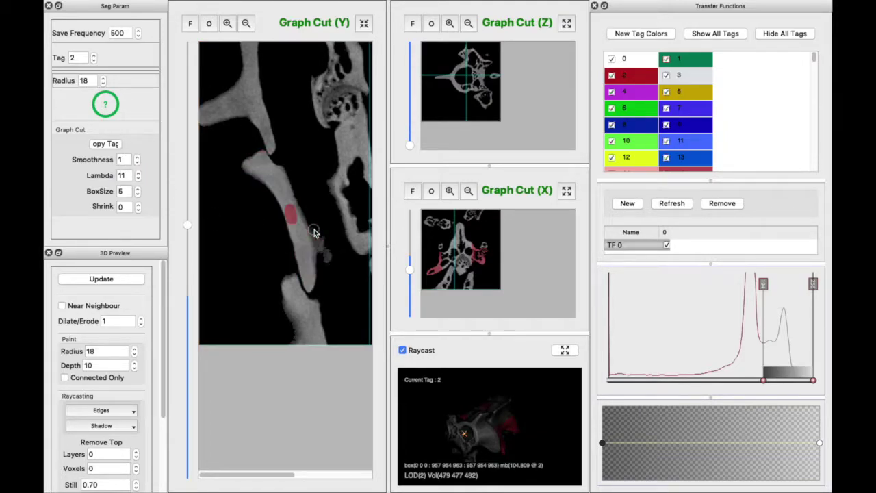
# Run the graph cut on the adjacent Y slices from the existing seed, raising Lambda to 12 and 13.
pyautogui.press('t')
pyautogui.hotkey('ctrl', 'z')
pyautogui.click(137, 173)
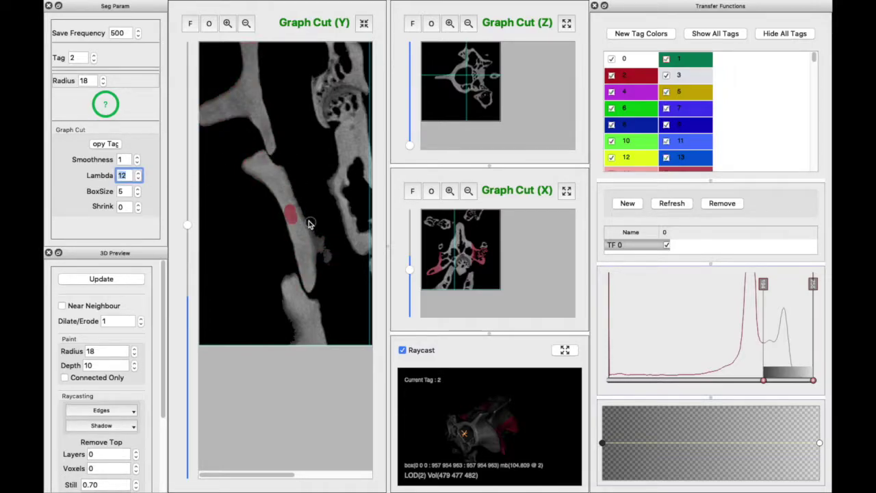
pyautogui.press('t')
pyautogui.scroll(1, 310, 224)
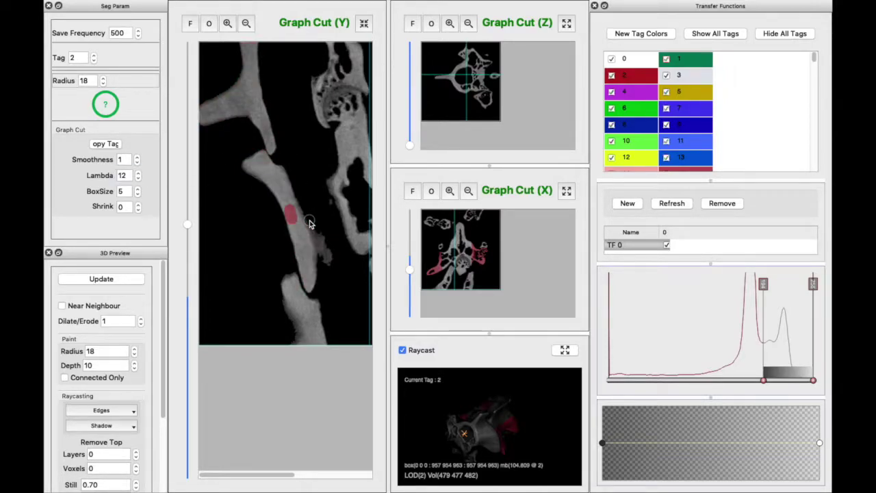
pyautogui.click(139, 173)
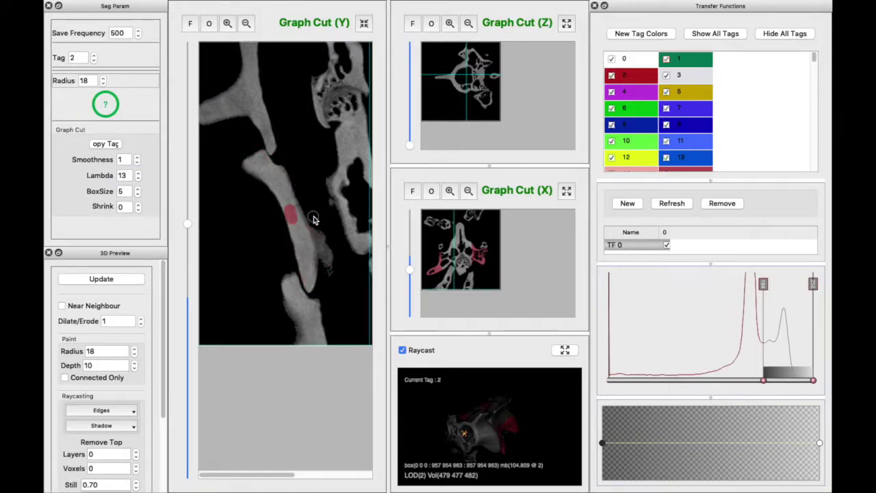
# Seed the small branch on the elongated bone's lower right side with tag 2, segment the following slices, and set Lambda to 14.
pyautogui.moveTo(314, 219)
pyautogui.mouseDown()
pyautogui.moveTo(336, 270)
pyautogui.moveTo(326, 260)
pyautogui.moveTo(329, 268)
pyautogui.moveTo(340, 252)
pyautogui.mouseUp()
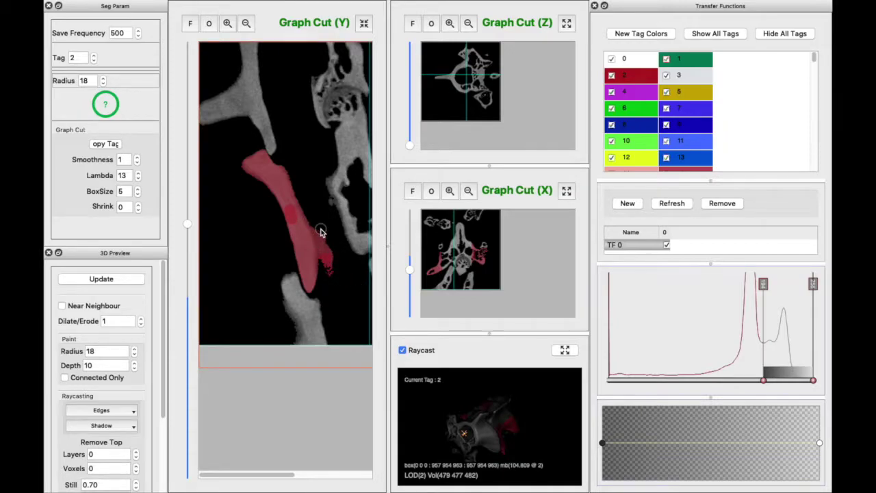
pyautogui.scroll(1, 321, 232)
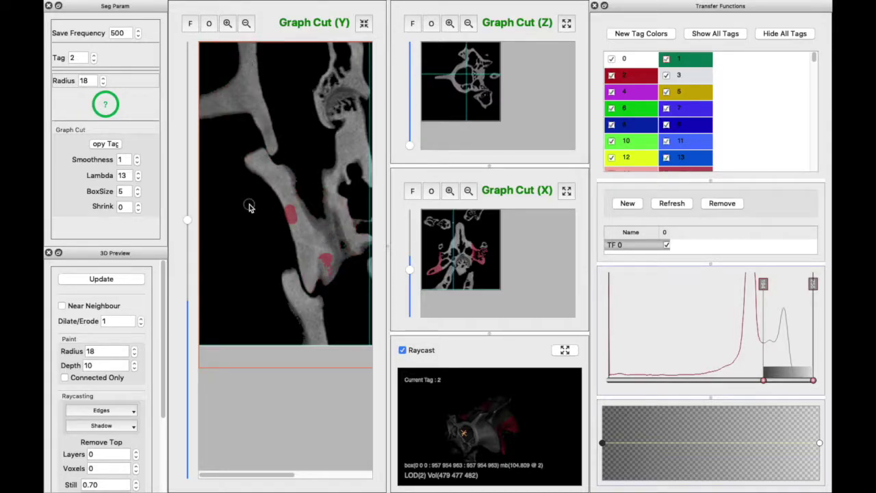
pyautogui.click(138, 174)
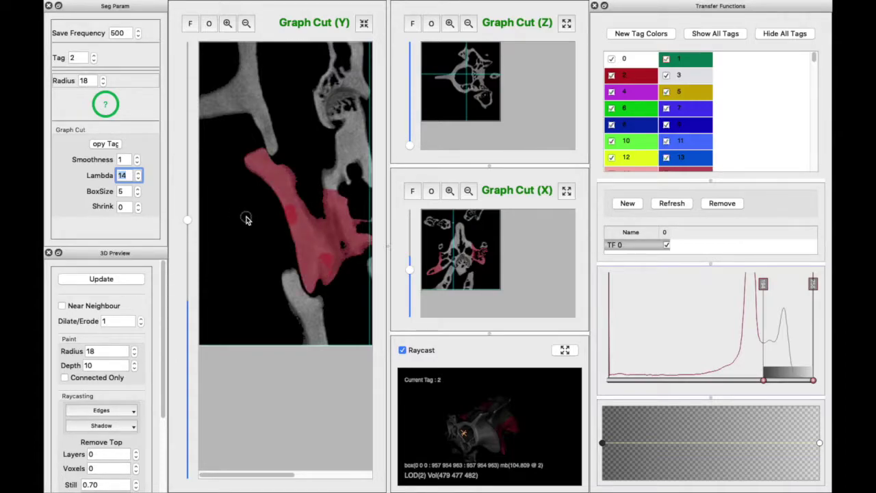
pyautogui.scroll(1, 247, 220)
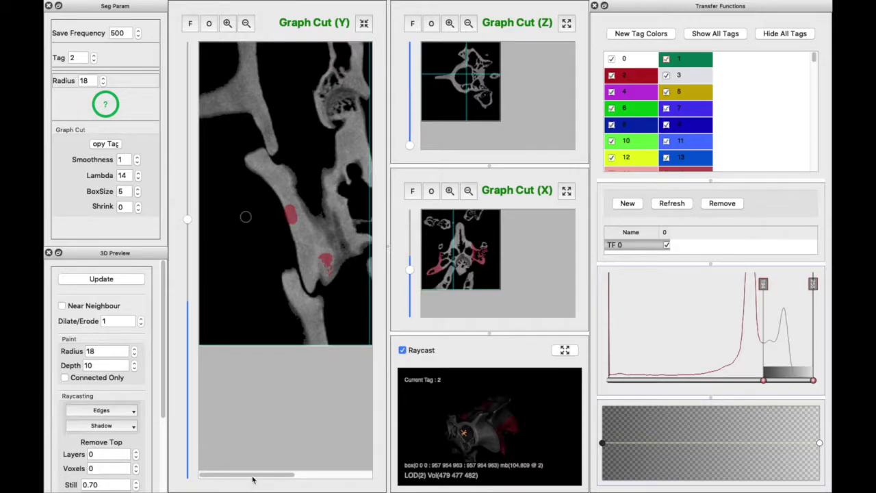
# Graph-cut the branching bone in the following Y slices with tag 2 from the two existing seeds.
pyautogui.moveTo(254, 480)
pyautogui.mouseDown()
pyautogui.moveTo(274, 477)
pyautogui.moveTo(264, 478)
pyautogui.mouseUp()
pyautogui.click(228, 237)
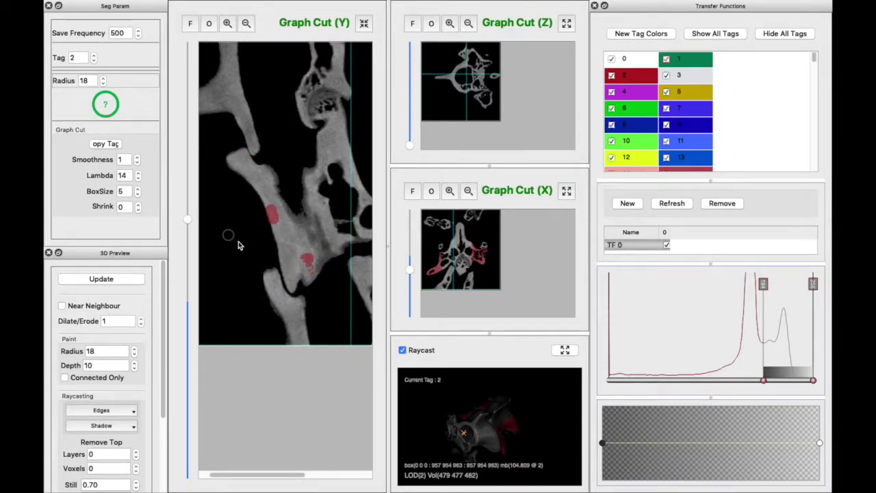
pyautogui.press('t')
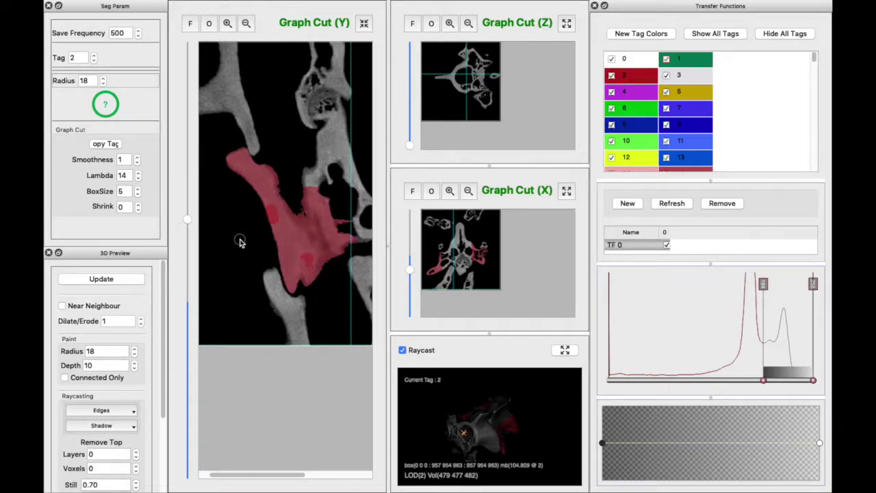
pyautogui.scroll(1, 240, 242)
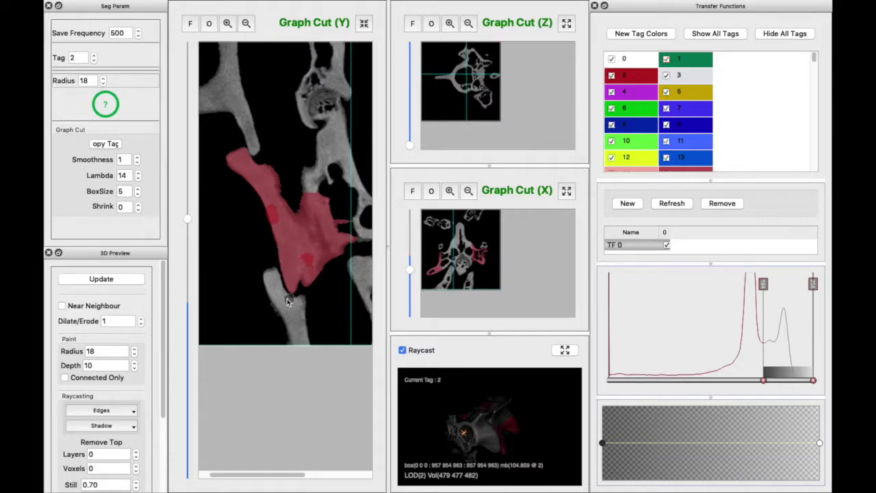
# Paint tag 2 seeds along the vertebra's upper arch and triangular right part, so the graph cut covers the whole connected bone.
pyautogui.moveTo(252, 474); pyautogui.dragTo(268, 475)
pyautogui.click(246, 24)
pyautogui.moveTo(343, 196)
pyautogui.mouseDown()
pyautogui.moveTo(316, 200)
pyautogui.moveTo(293, 147)
pyautogui.moveTo(262, 147)
pyautogui.mouseUp()
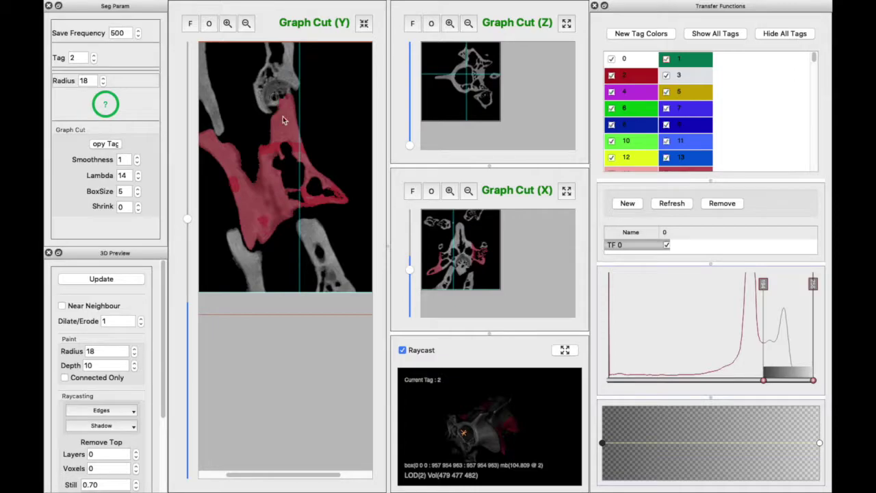
# Segment the connected vertebra slice by slice along Y, running the tag 2 graph cut with the painted seeds.
pyautogui.click(314, 170)
pyautogui.press('t')
pyautogui.scroll(1, 297, 422)
pyautogui.click(274, 228)
pyautogui.press('t')
pyautogui.scroll(1, 289, 164)
pyautogui.press('t')
pyautogui.scroll(1, 292, 175)
pyautogui.press('t')
pyautogui.scroll(1, 293, 177)
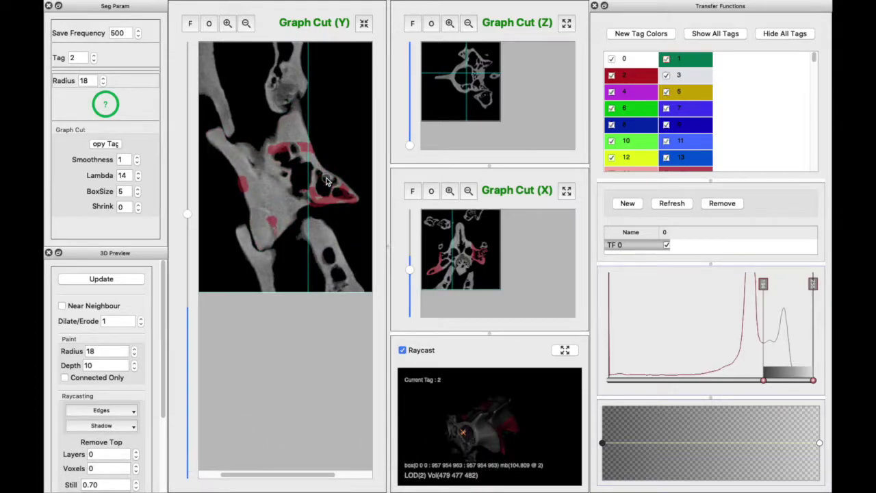
# Mark the separate bone below the vertebra's left branch as excluded, and rerun the tag 2 graph cut in that Y slice.
pyautogui.press('t')
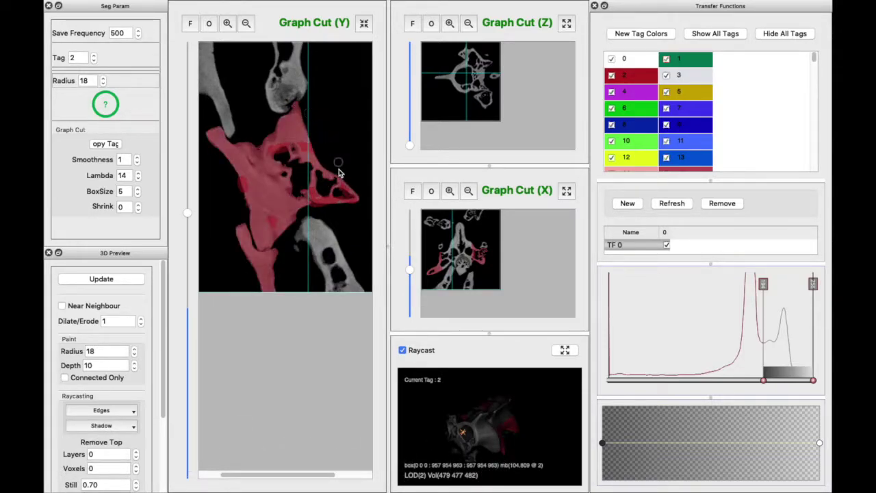
pyautogui.scroll(1, 279, 282)
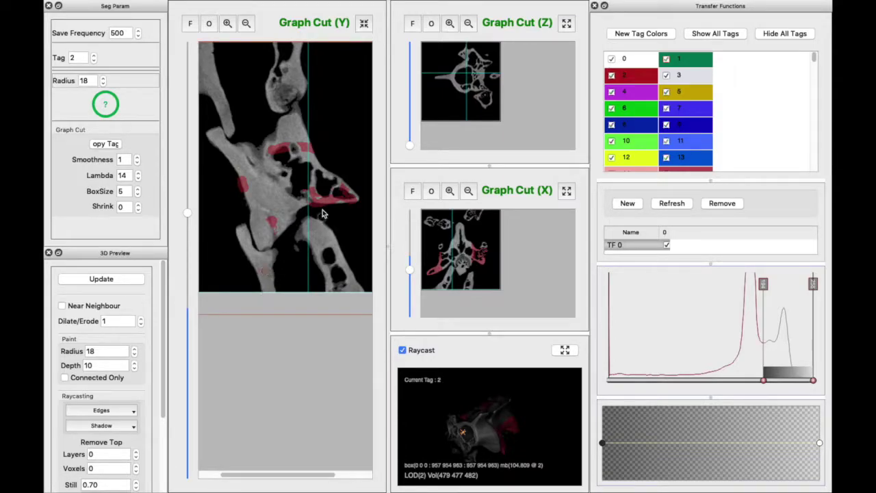
pyautogui.press('t')
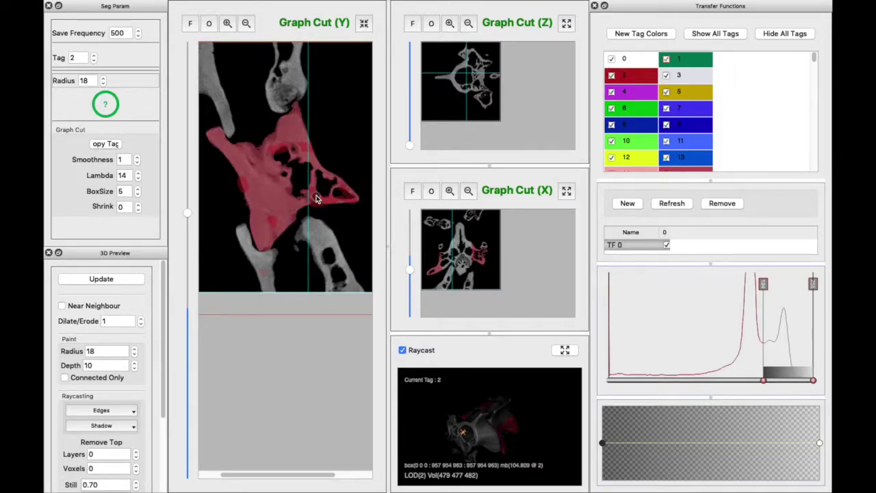
pyautogui.click(317, 197)
pyautogui.click(302, 196)
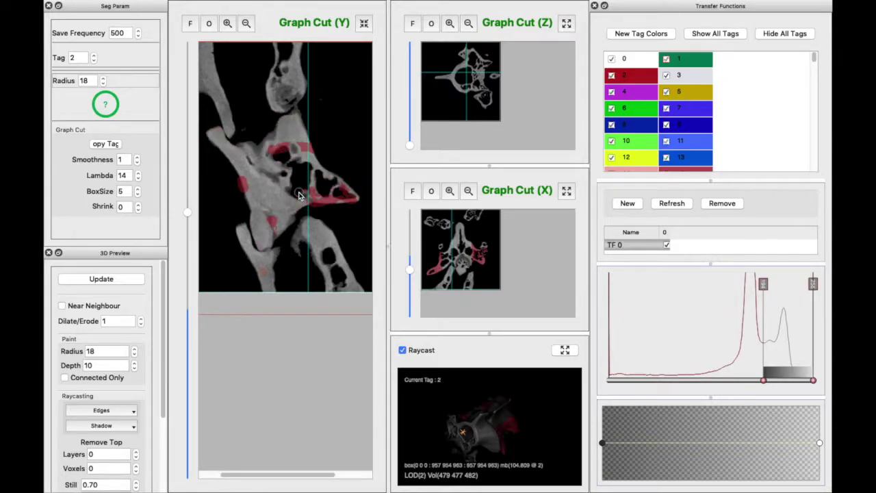
# Run the tag 2 graph cut on the vertebra in the following Y slices, reusing the existing seeds and excluded area.
pyautogui.click(299, 196)
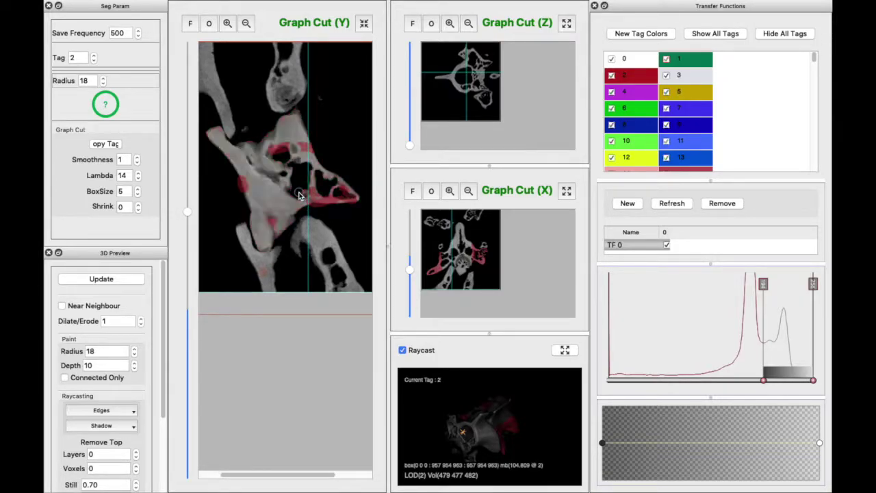
pyautogui.click(299, 196)
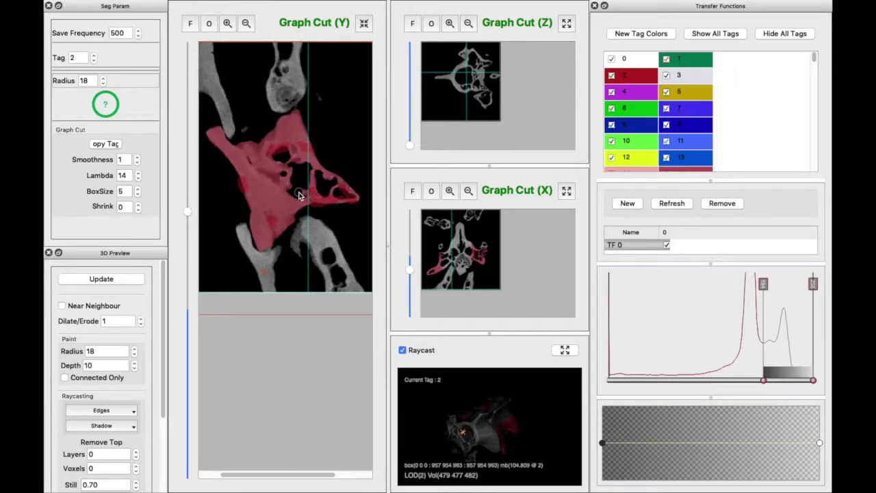
pyautogui.click(298, 196)
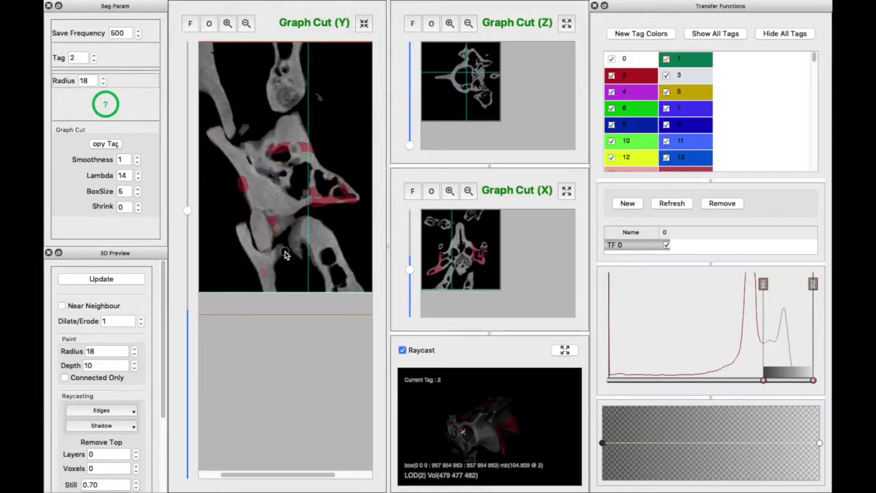
pyautogui.press('t')
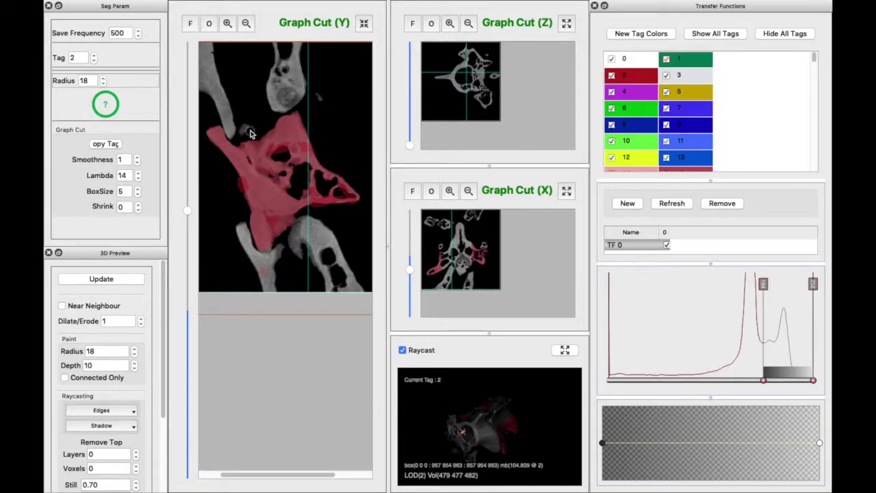
pyautogui.scroll(3, 287, 214)
pyautogui.scroll(-2, 287, 214)
pyautogui.scroll(-2, 292, 205)
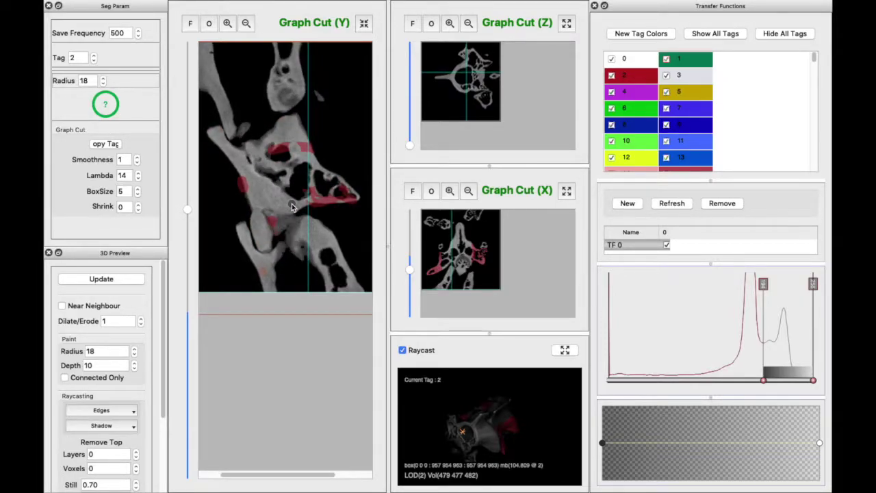
# Mark the bone below the vertebra's right side as excluded, and run the tag 2 graph cut in that Y slice.
pyautogui.scroll(-1, 293, 207)
pyautogui.press('t')
pyautogui.scroll(1, 293, 207)
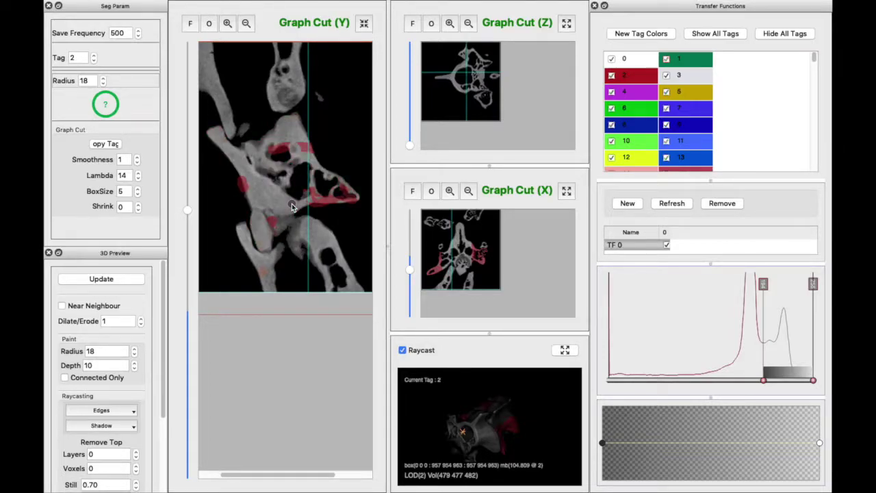
pyautogui.click(291, 207)
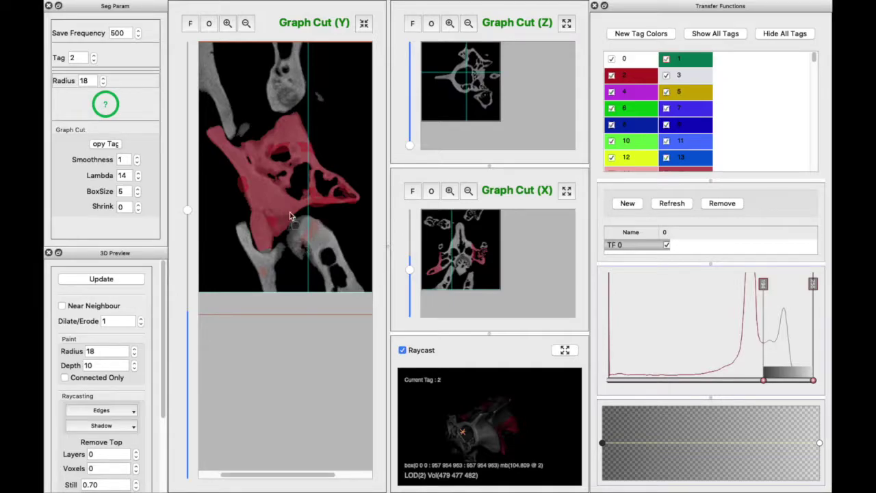
pyautogui.press('t')
# Add a tag 2 seed at the tip of the vertebra's upper-left branch and graph-cut the Y slice.
pyautogui.scroll(1, 288, 203)
pyautogui.scroll(8, 288, 203)
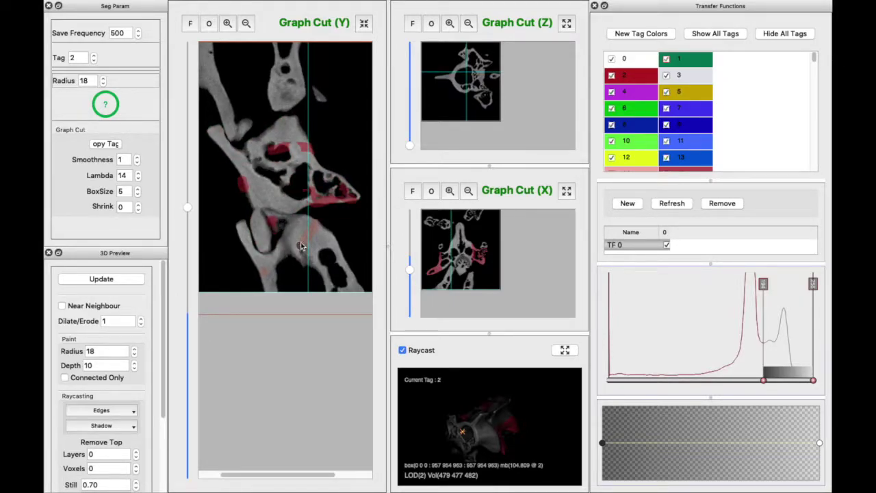
pyautogui.scroll(-4, 298, 233)
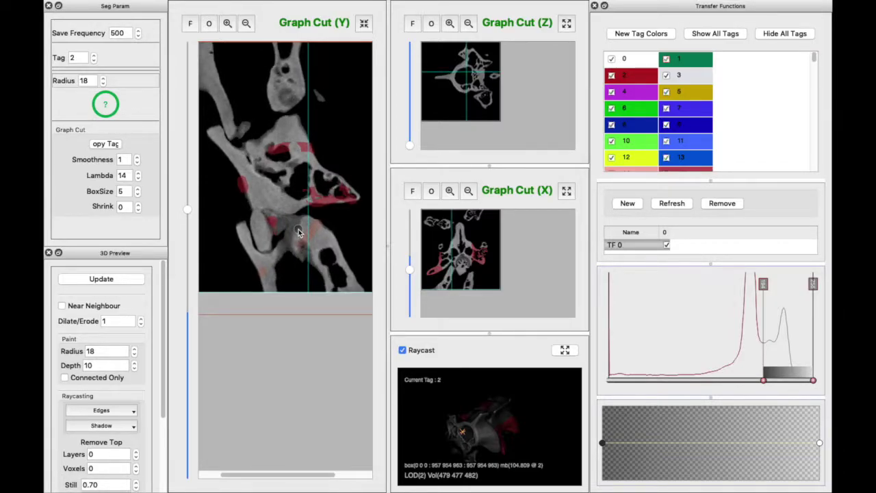
pyautogui.press('t')
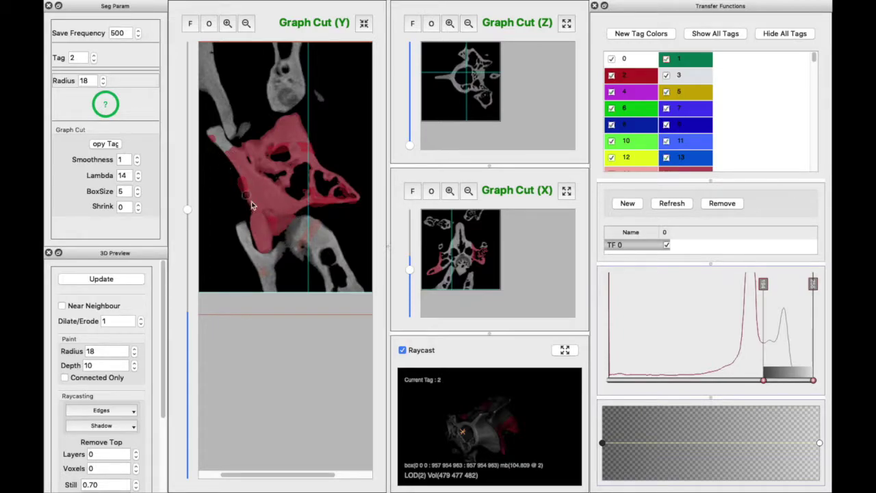
pyautogui.click(271, 220)
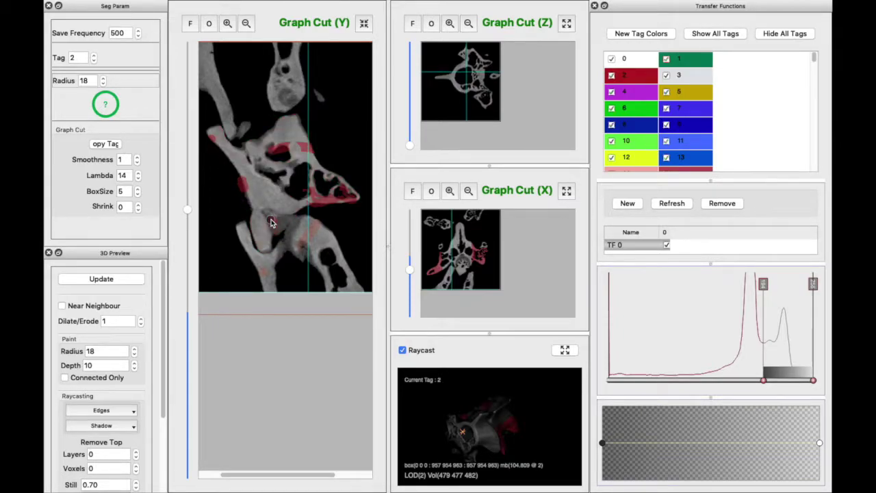
# Clear the old seeds, set the brush radius to 14, and mark the joint beneath the vertebra as excluded.
pyautogui.press('r')
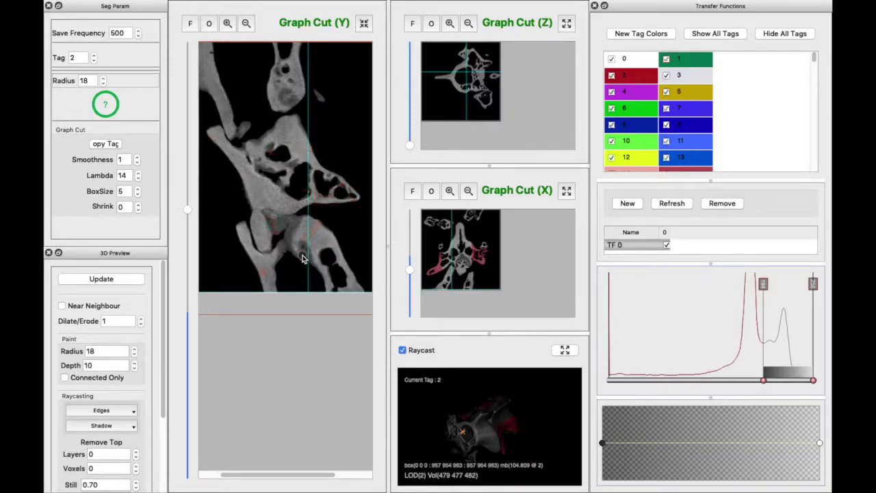
pyautogui.click(103, 83)
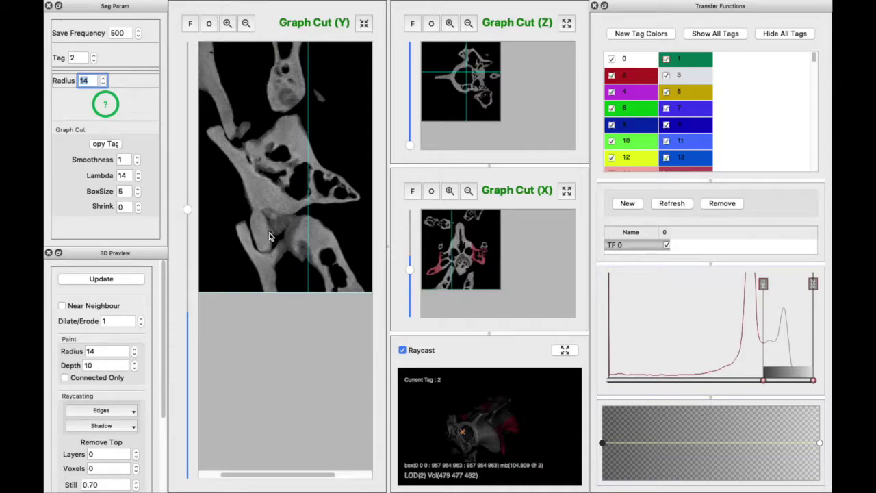
pyautogui.moveTo(272, 219); pyautogui.dragTo(299, 222)
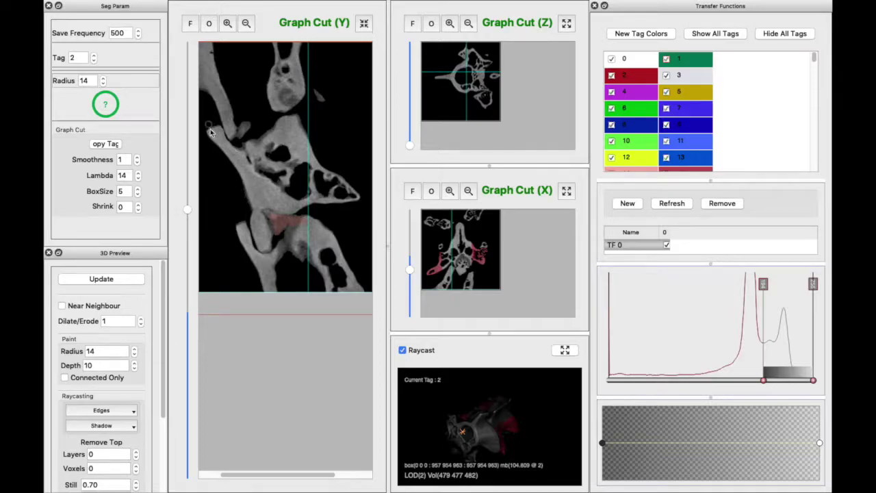
# Paint tag 2 seeds across the vertebra's branches, exclude the bone around its lower process, and run the graph cut.
pyautogui.moveTo(261, 177)
pyautogui.mouseDown()
pyautogui.moveTo(311, 157)
pyautogui.moveTo(356, 198)
pyautogui.moveTo(334, 176)
pyautogui.moveTo(317, 199)
pyautogui.mouseUp()
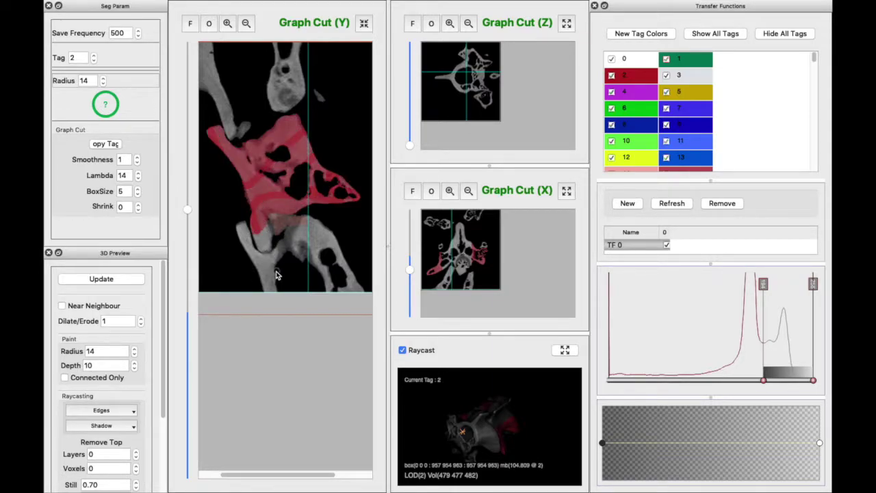
pyautogui.moveTo(253, 257)
pyautogui.mouseDown()
pyautogui.moveTo(272, 263)
pyautogui.moveTo(292, 247)
pyautogui.moveTo(289, 241)
pyautogui.mouseUp()
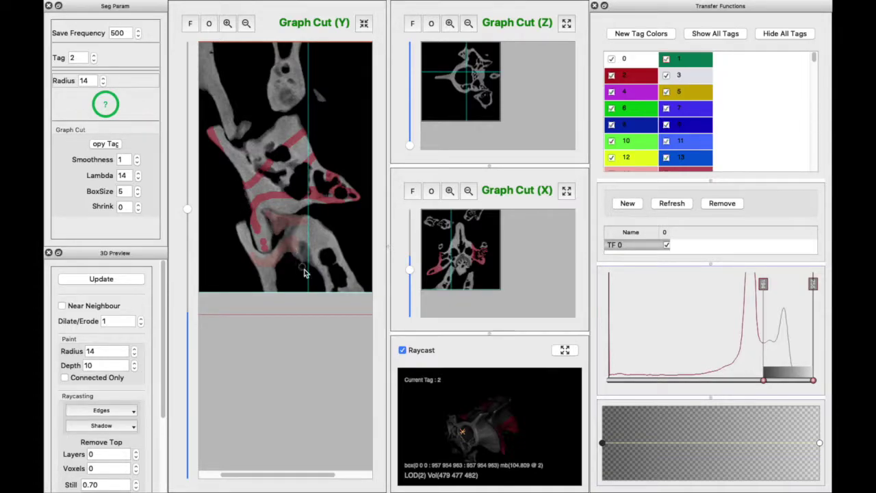
pyautogui.press('t')
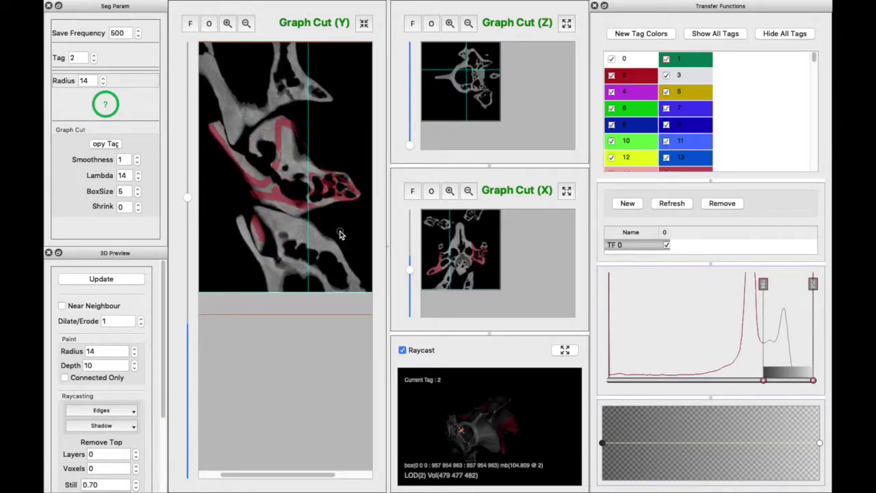
# Examine the upcoming Y slices to see where the vertebra touches the bones above and below it.
pyautogui.moveTo(188, 199); pyautogui.dragTo(188, 190)
pyautogui.scroll(3, 222, 218)
pyautogui.scroll(4, 222, 218)
pyautogui.scroll(-4, 222, 220)
pyautogui.scroll(-4, 267, 241)
pyautogui.scroll(2, 279, 248)
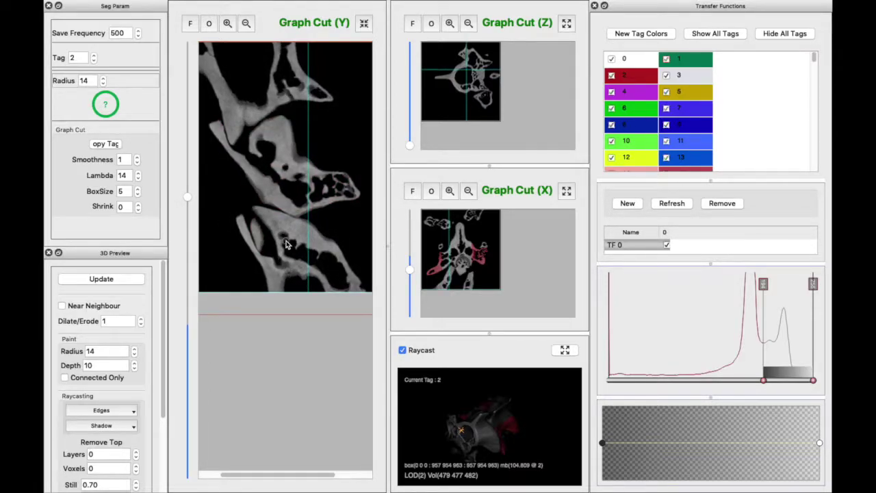
pyautogui.scroll(4, 274, 233)
pyautogui.scroll(2, 286, 252)
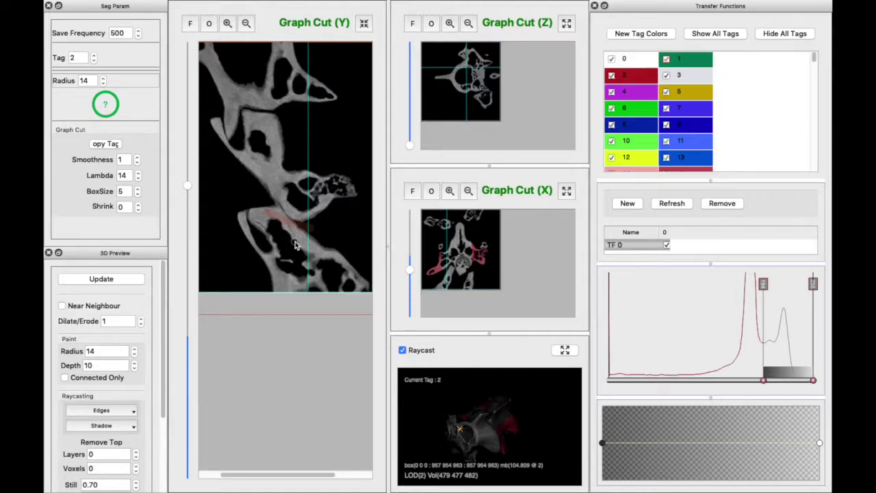
pyautogui.scroll(-3, 295, 245)
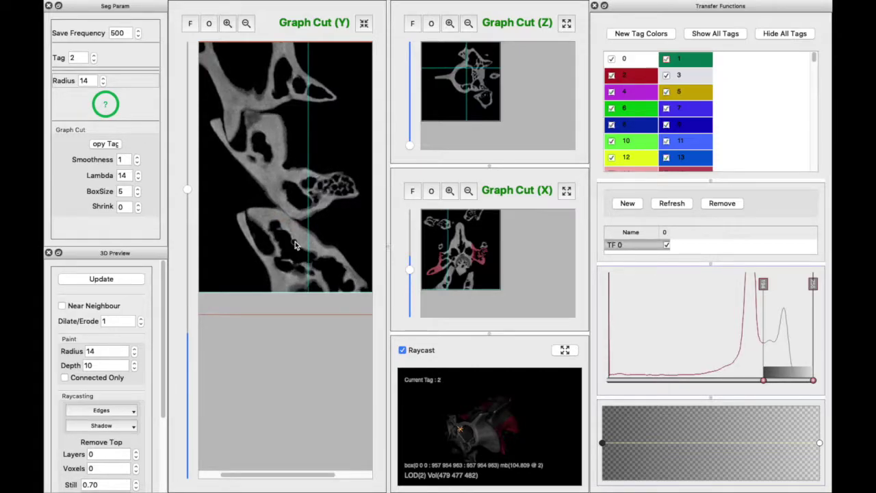
pyautogui.scroll(2, 271, 220)
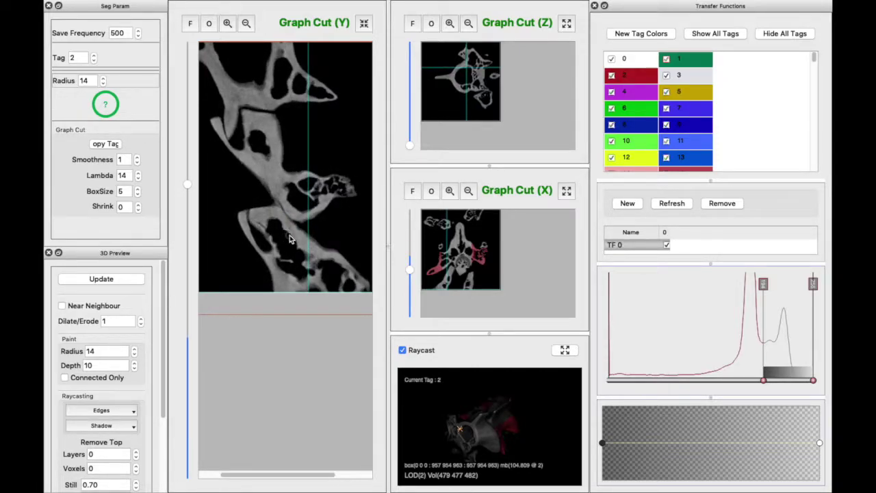
pyautogui.scroll(5, 289, 222)
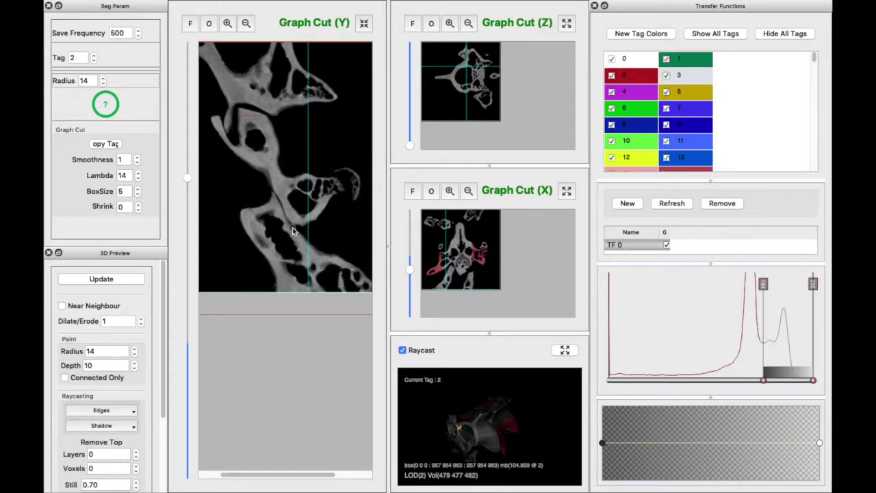
pyautogui.scroll(3, 302, 243)
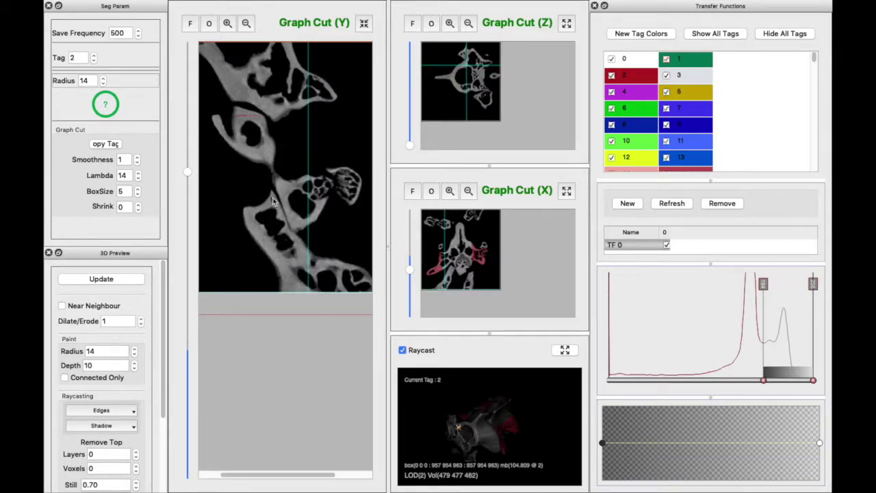
pyautogui.scroll(-4, 288, 246)
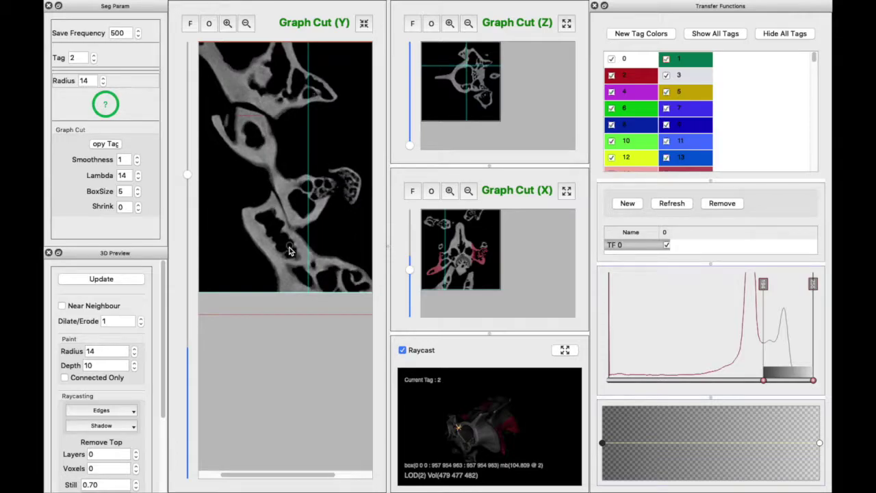
pyautogui.scroll(-7, 289, 248)
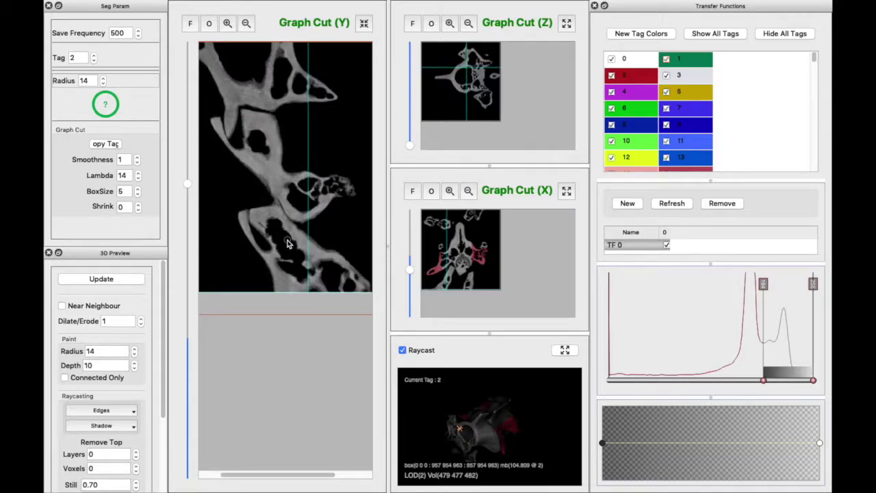
pyautogui.scroll(-6, 287, 242)
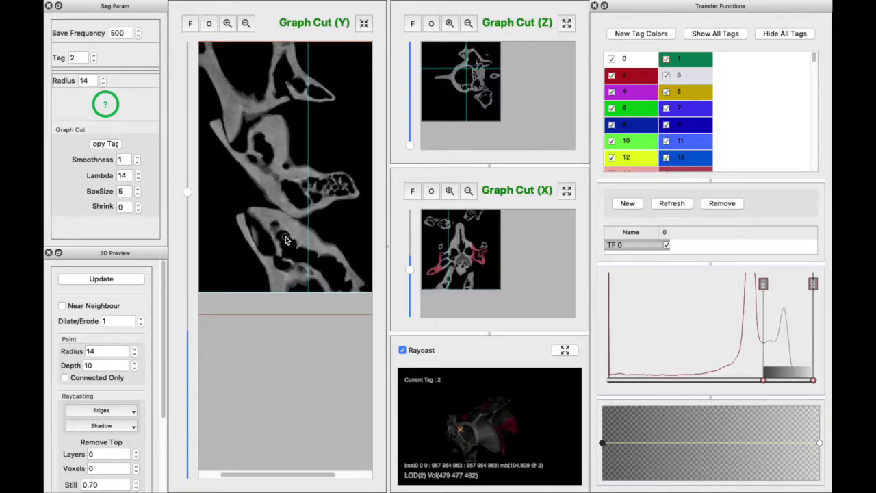
pyautogui.scroll(-4, 286, 236)
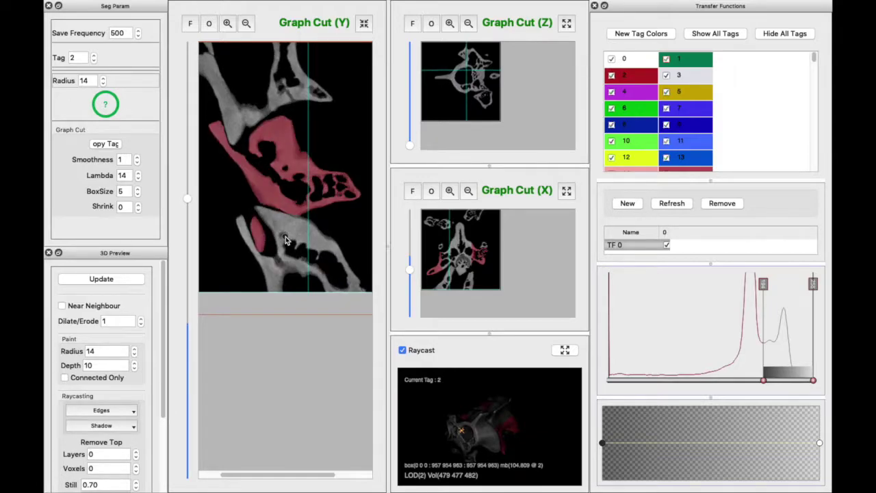
pyautogui.scroll(3, 285, 237)
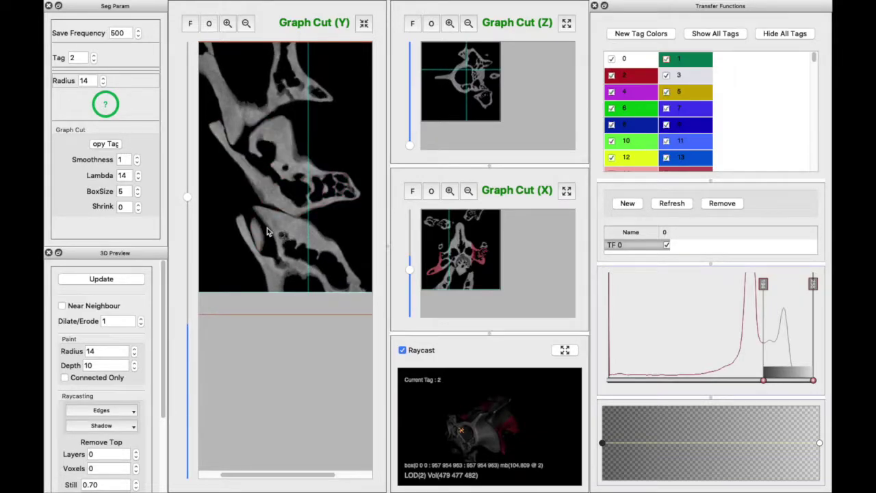
# Paint tag 2 seeds along the vertebra's left branch, arch, right part and separate lower process, and run the graph cut.
pyautogui.moveTo(211, 128); pyautogui.dragTo(295, 147)
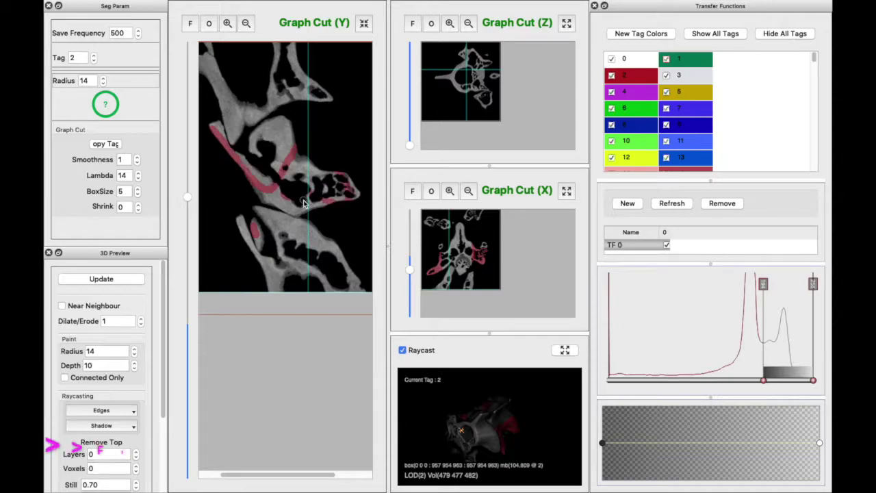
pyautogui.moveTo(305, 201); pyautogui.dragTo(337, 201)
pyautogui.press('space')
# Segment the vertebra slice by slice along Y by running the tag 2 graph cut with the new seeds.
pyautogui.scroll(3, 338, 211)
pyautogui.scroll(2, 338, 211)
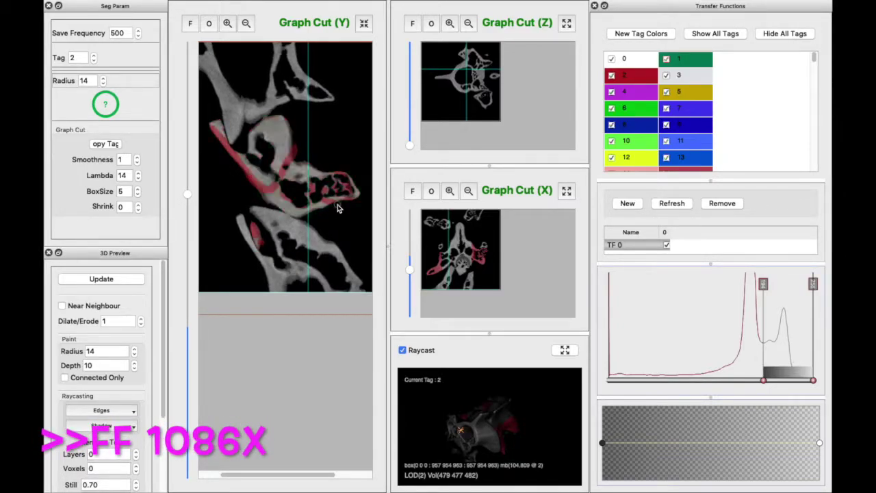
pyautogui.press('space')
pyautogui.scroll(3, 331, 215)
pyautogui.press('space')
pyautogui.scroll(2, 303, 203)
pyautogui.press('space')
pyautogui.scroll(2, 313, 200)
pyautogui.press('space')
pyautogui.scroll(1, 316, 173)
pyautogui.press('space')
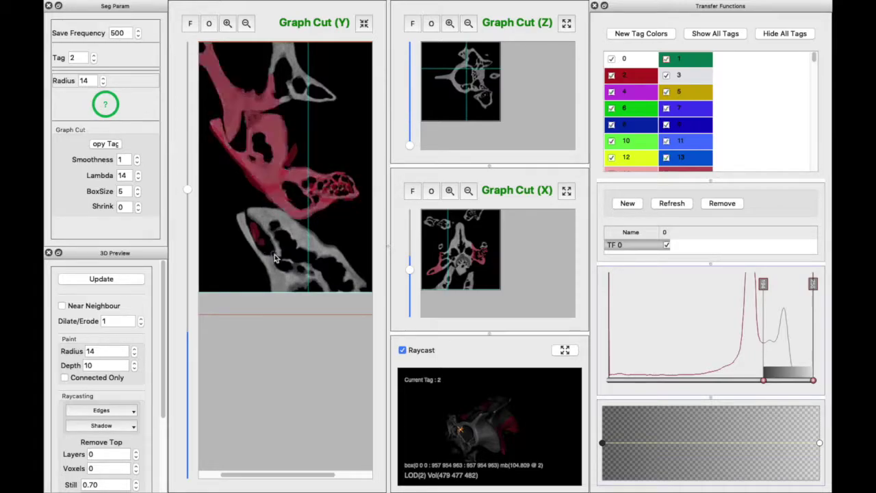
pyautogui.scroll(1, 275, 255)
pyautogui.press('space')
pyautogui.scroll(1, 247, 190)
pyautogui.press('space')
# Examine the Y slices around the current one to see where the vertebra meets the bones above and below it.
pyautogui.scroll(2, 319, 234)
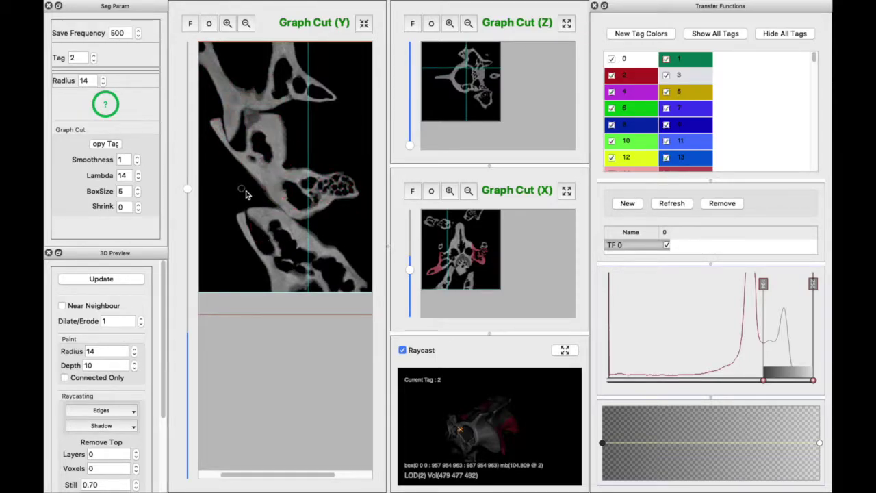
pyautogui.scroll(1, 258, 217)
pyautogui.press('space')
pyautogui.scroll(8, 259, 218)
pyautogui.scroll(4, 258, 218)
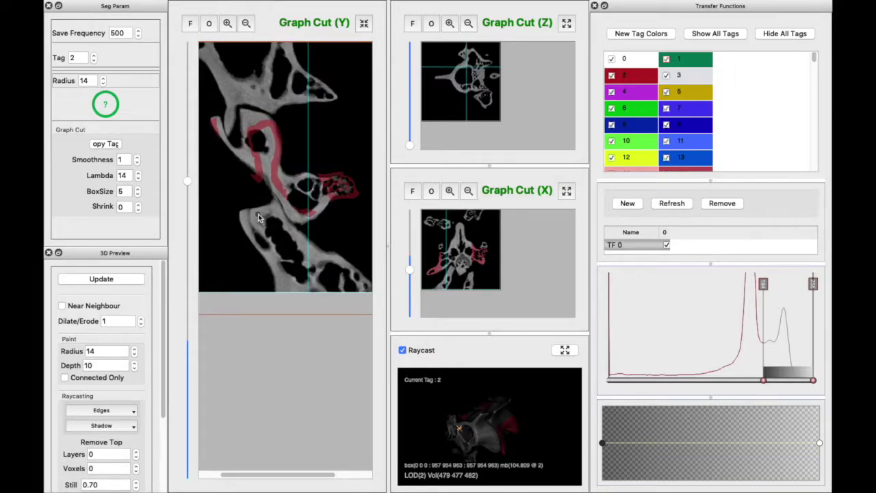
pyautogui.scroll(3, 259, 214)
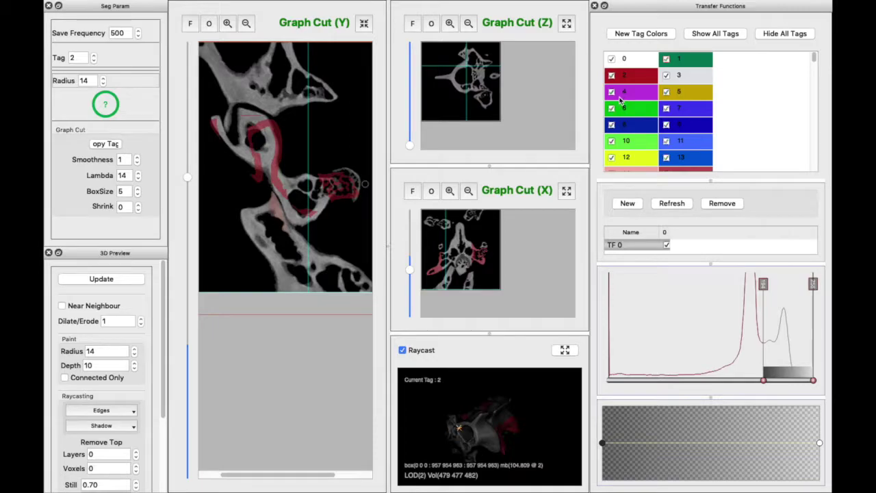
pyautogui.scroll(-6, 285, 195)
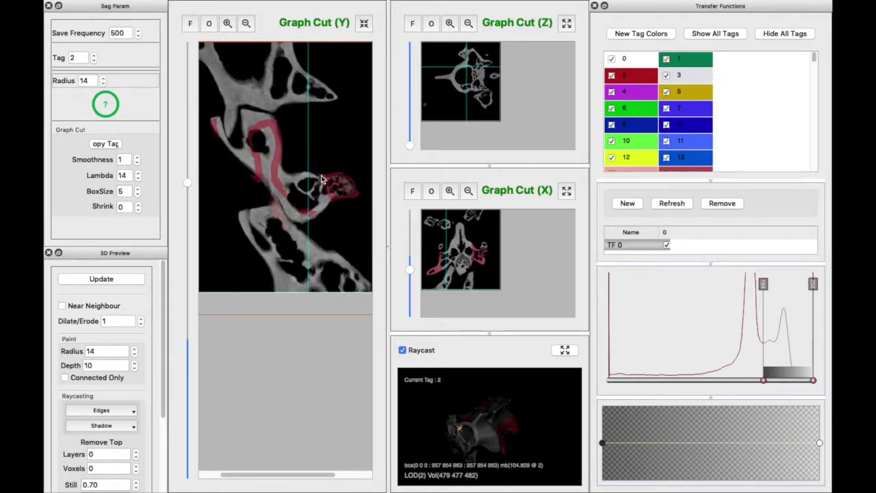
pyautogui.scroll(-3, 287, 221)
pyautogui.scroll(4, 284, 211)
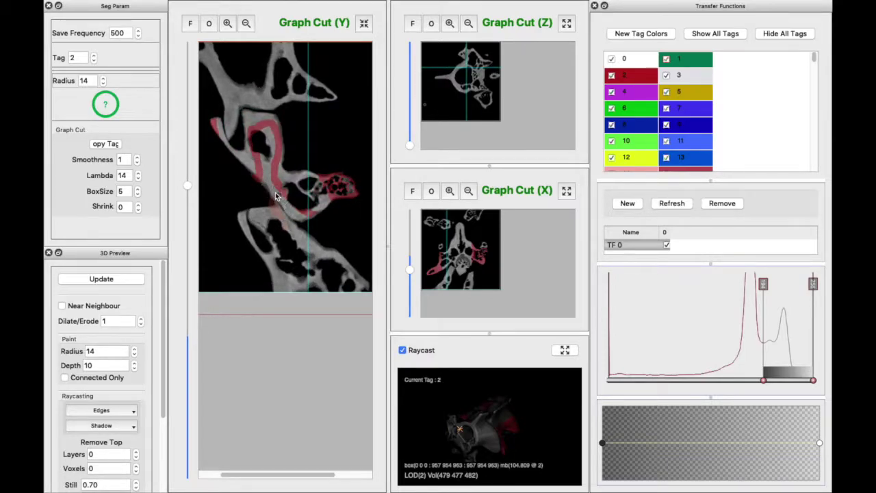
pyautogui.scroll(-2, 297, 226)
pyautogui.scroll(-5, 298, 230)
pyautogui.scroll(4, 294, 229)
pyautogui.scroll(-4, 294, 230)
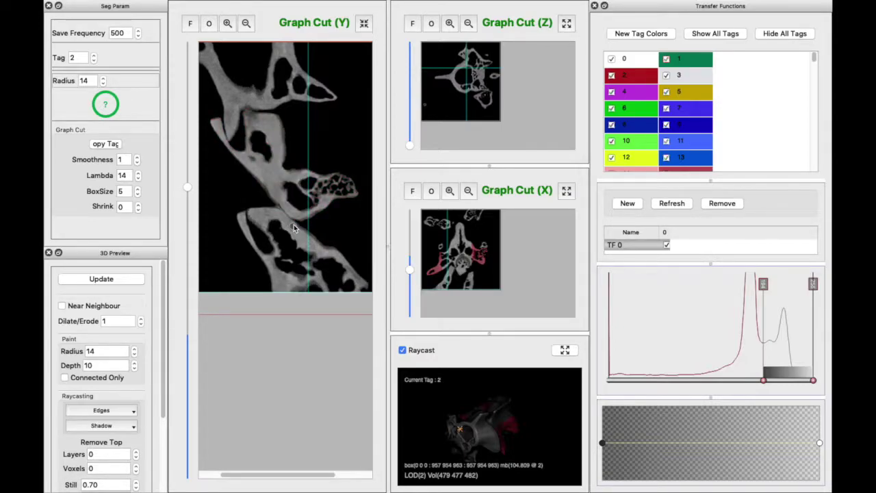
# Paint tag 2 seeds along the vertebra's arch, neck and lower process, and run the graph cut on consecutive Y slices.
pyautogui.moveTo(234, 167)
pyautogui.mouseDown()
pyautogui.moveTo(257, 133)
pyautogui.moveTo(282, 129)
pyautogui.moveTo(315, 190)
pyautogui.moveTo(337, 200)
pyautogui.moveTo(351, 188)
pyautogui.moveTo(313, 163)
pyautogui.moveTo(313, 221)
pyautogui.mouseUp()
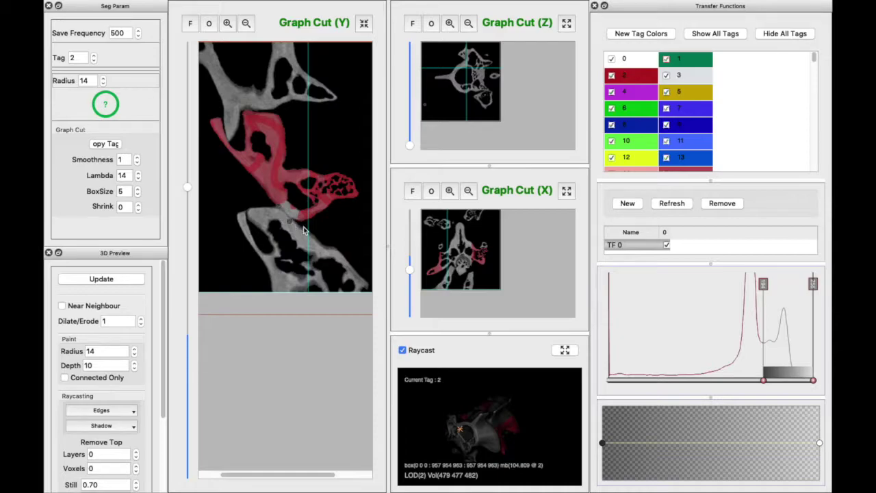
pyautogui.press('t')
pyautogui.click(290, 229)
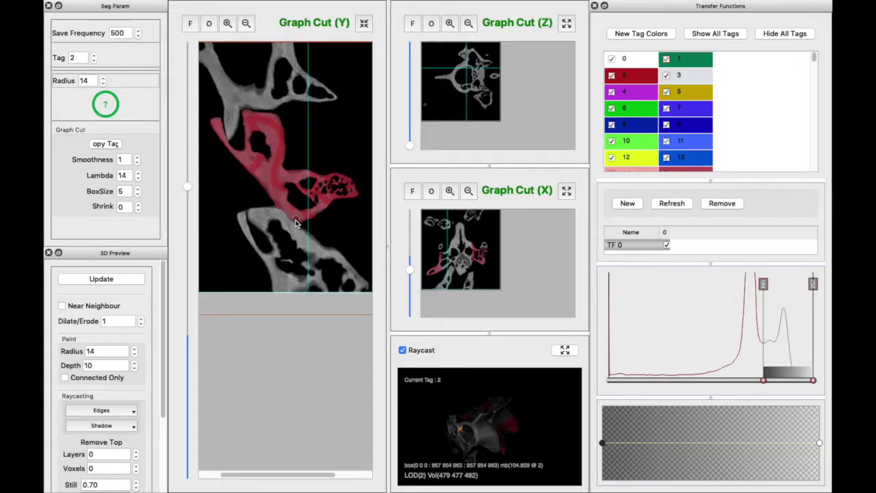
pyautogui.scroll(4, 314, 223)
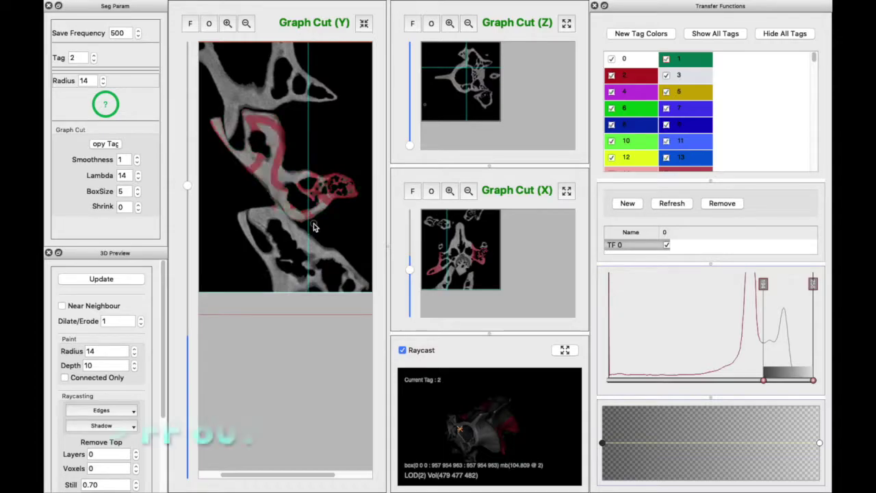
pyautogui.scroll(5, 315, 189)
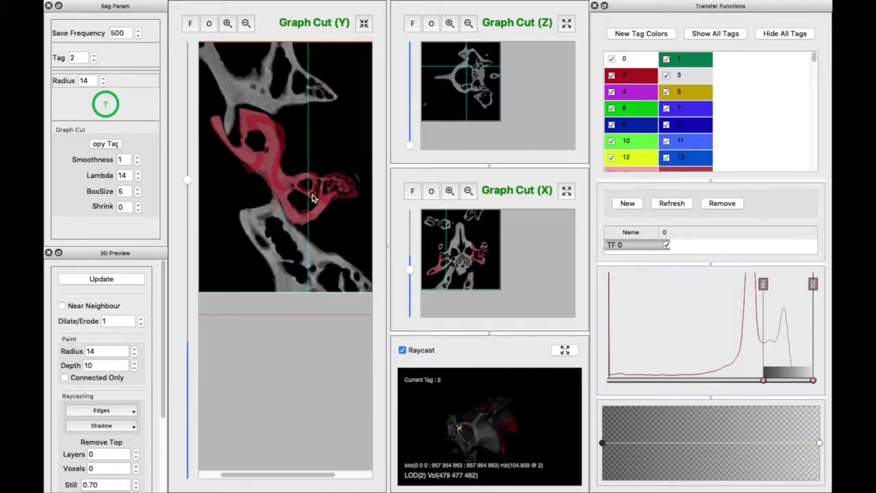
# Separate the vertebra's lower process from the bone beneath with BoxSize 3, restore BoxSize to 5 and apply the tag 2 graph cut.
pyautogui.click(138, 193)
pyautogui.click(139, 194)
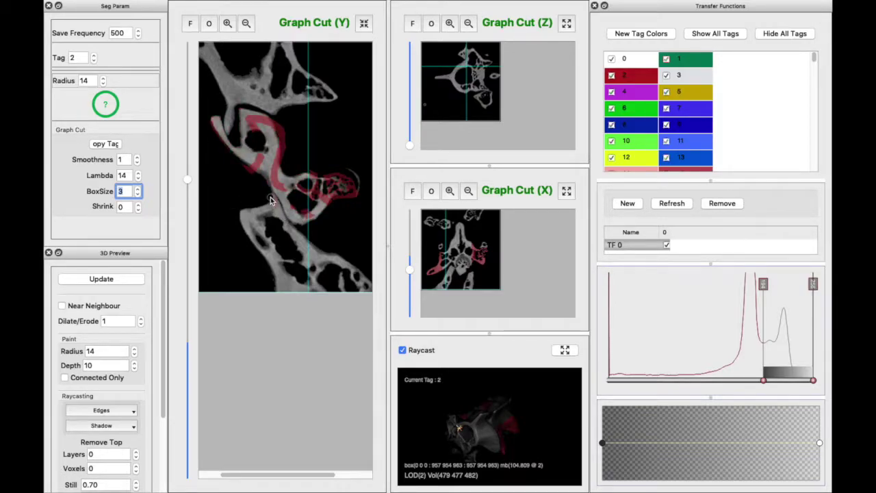
pyautogui.moveTo(271, 199); pyautogui.dragTo(303, 225)
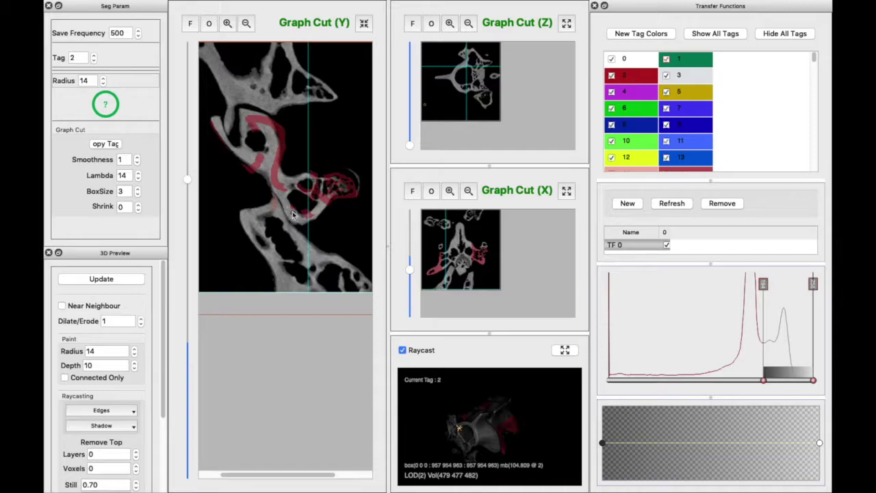
pyautogui.click(139, 189)
pyautogui.click(138, 189)
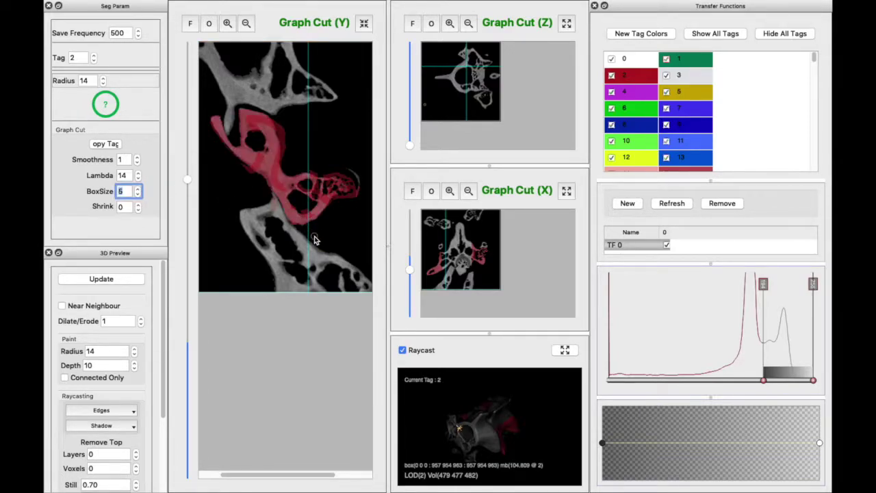
pyautogui.press('Return')
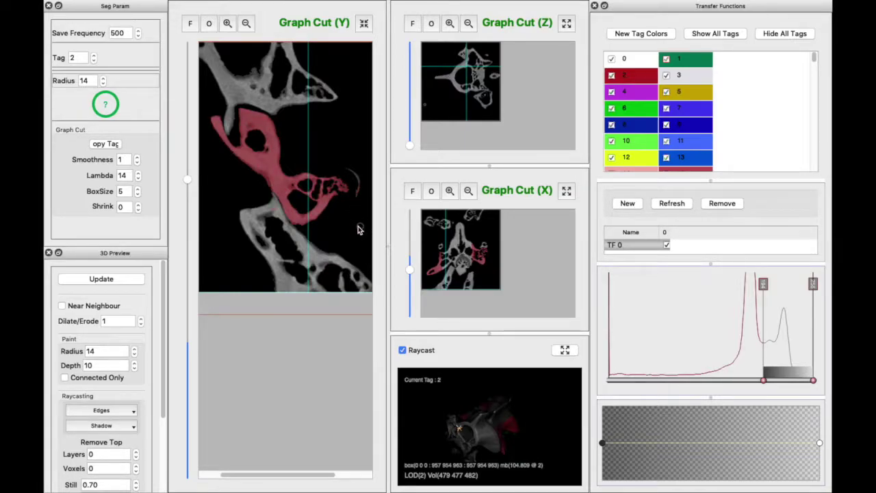
# Clear the old seeds, paint new tag 2 seeds across the vertebra's neck, right part and lower process, and run the graph cut.
pyautogui.press('r')
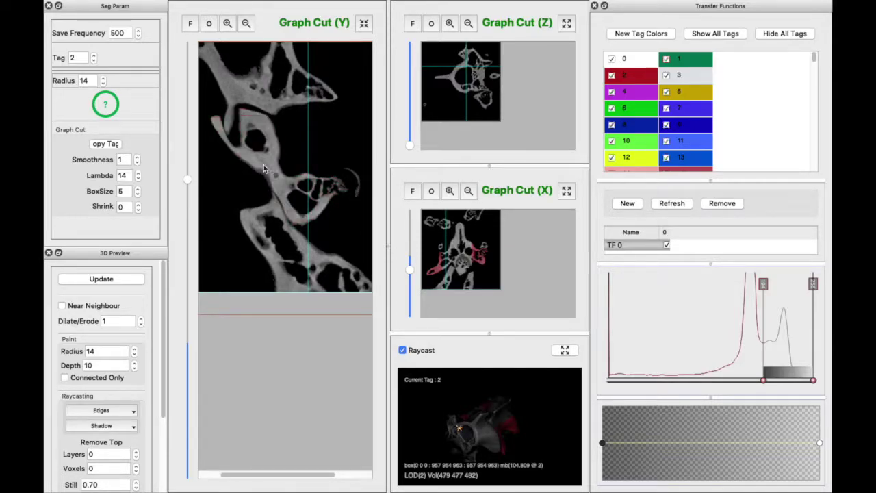
pyautogui.moveTo(239, 160)
pyautogui.mouseDown()
pyautogui.moveTo(289, 195)
pyautogui.moveTo(332, 196)
pyautogui.mouseUp()
pyautogui.press('space')
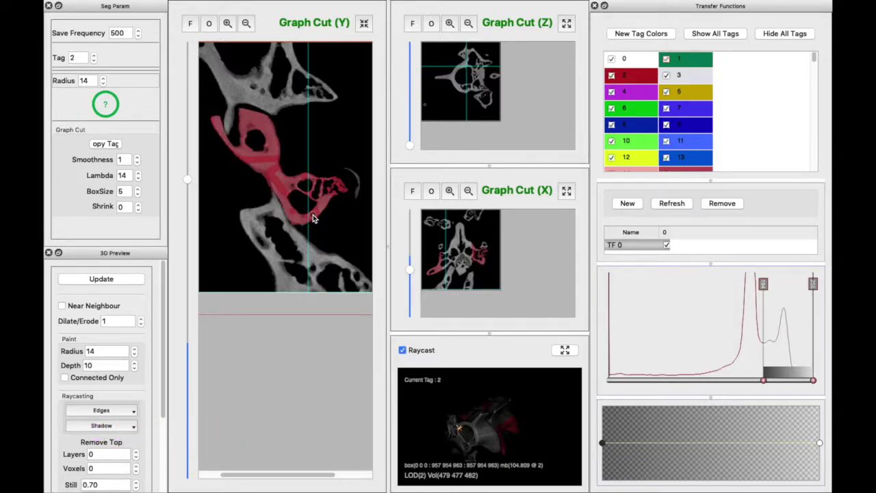
pyautogui.moveTo(313, 215); pyautogui.dragTo(317, 220)
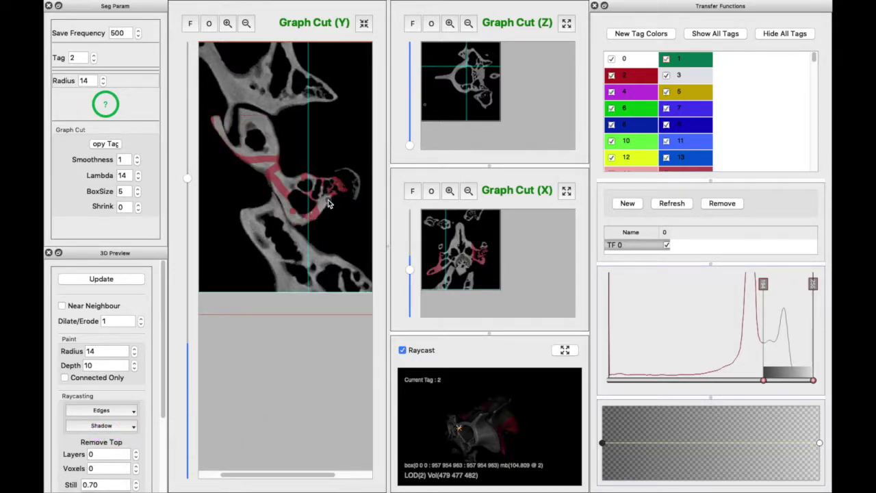
# Examine the following Y slices to see how the vertebra splits into separate parts and lies against the neighbouring bones.
pyautogui.scroll(8, 318, 209)
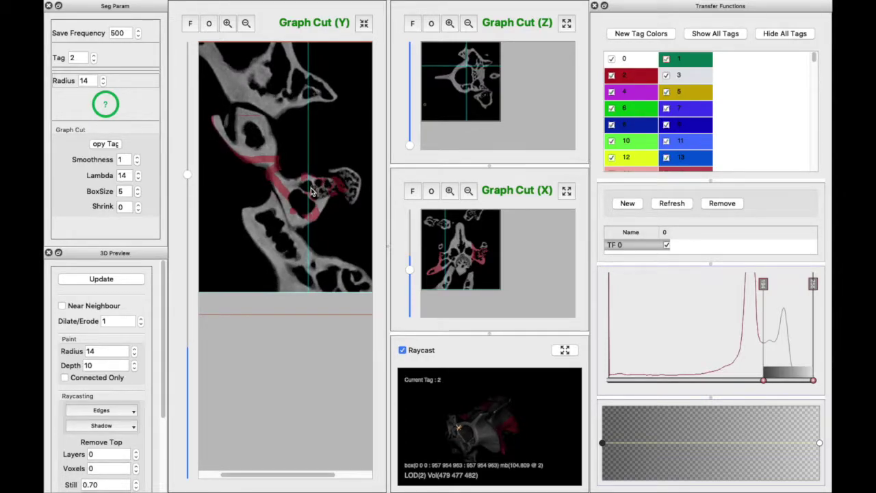
pyautogui.scroll(-5, 284, 171)
pyautogui.scroll(-1, 284, 167)
pyautogui.scroll(3, 294, 185)
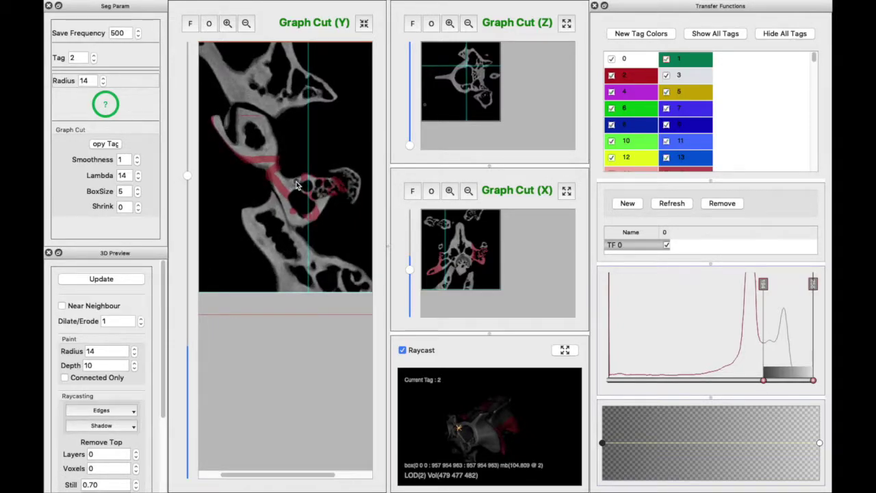
pyautogui.scroll(4, 296, 202)
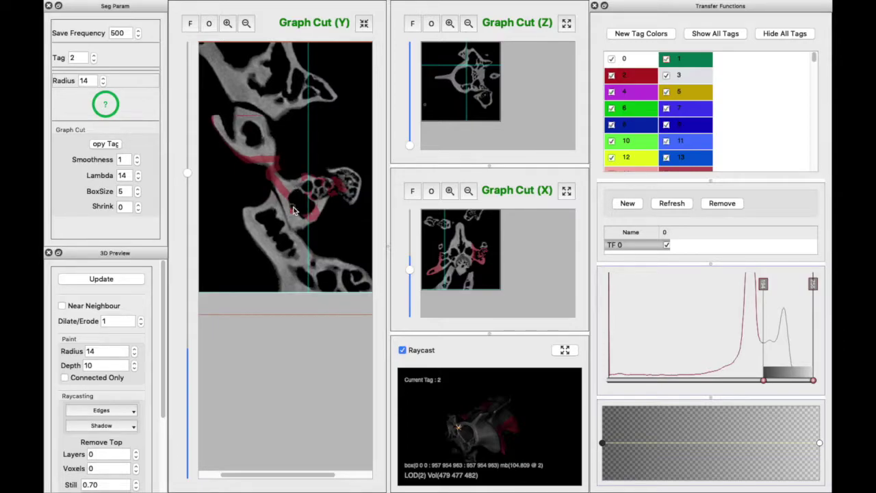
pyautogui.scroll(5, 298, 225)
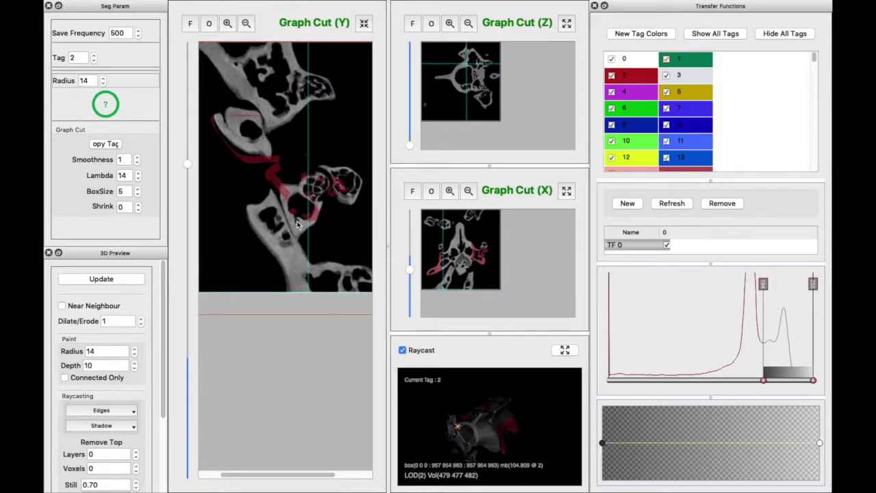
pyautogui.scroll(4, 311, 212)
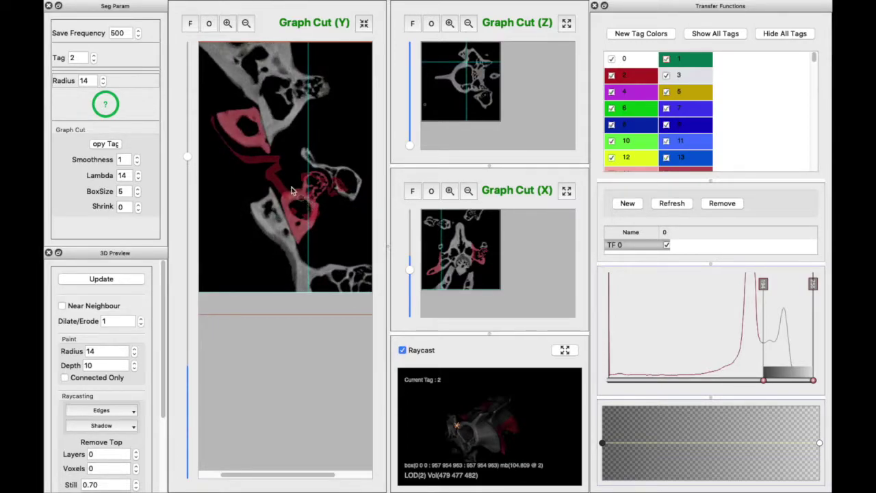
pyautogui.scroll(4, 321, 226)
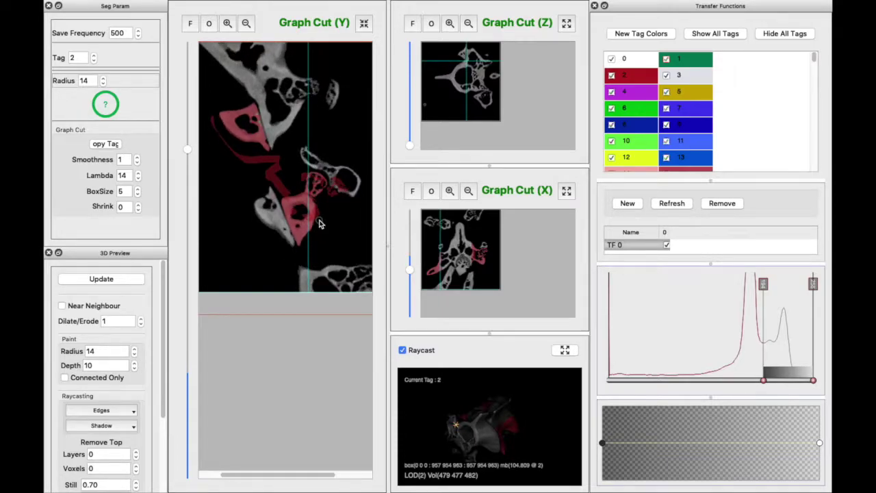
pyautogui.scroll(4, 322, 223)
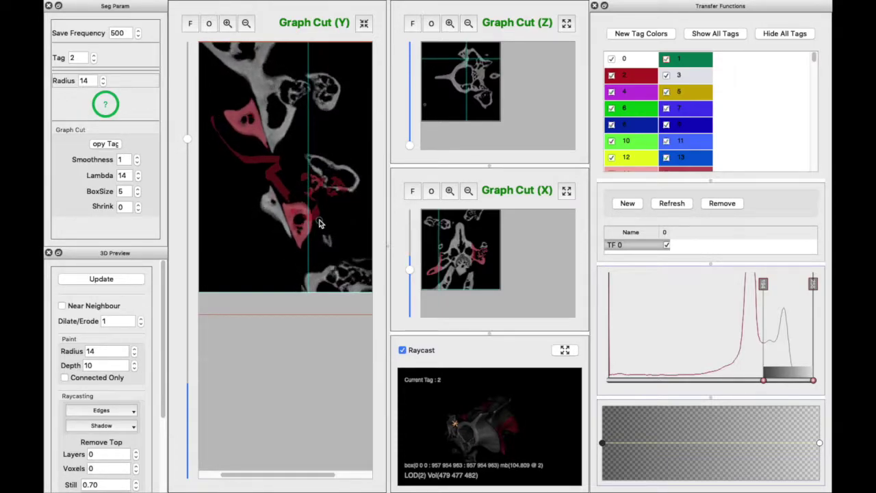
pyautogui.scroll(-4, 325, 221)
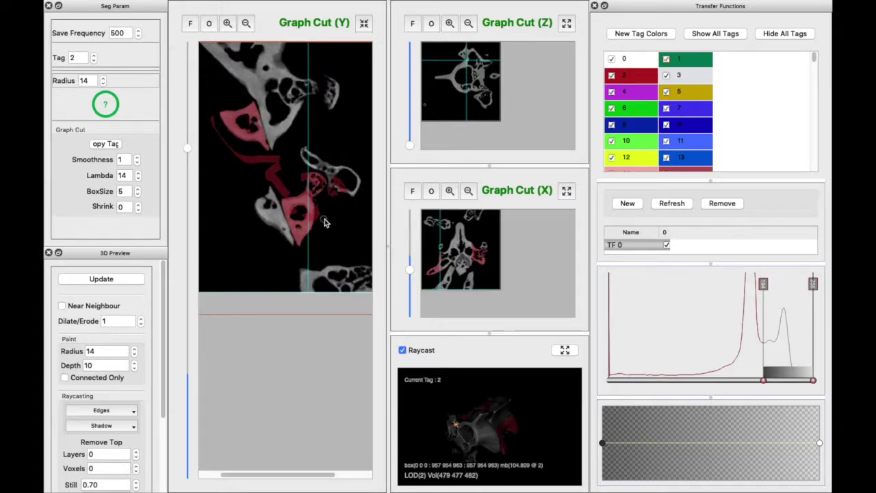
pyautogui.scroll(-4, 326, 220)
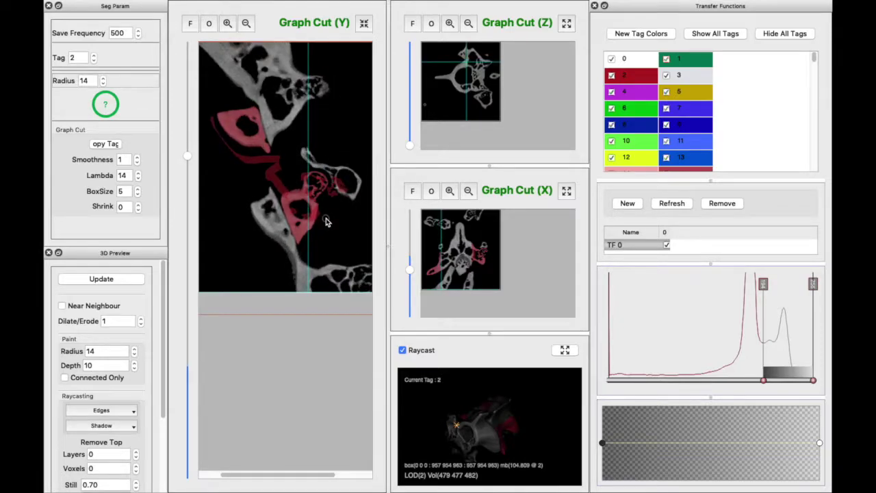
pyautogui.scroll(-4, 326, 221)
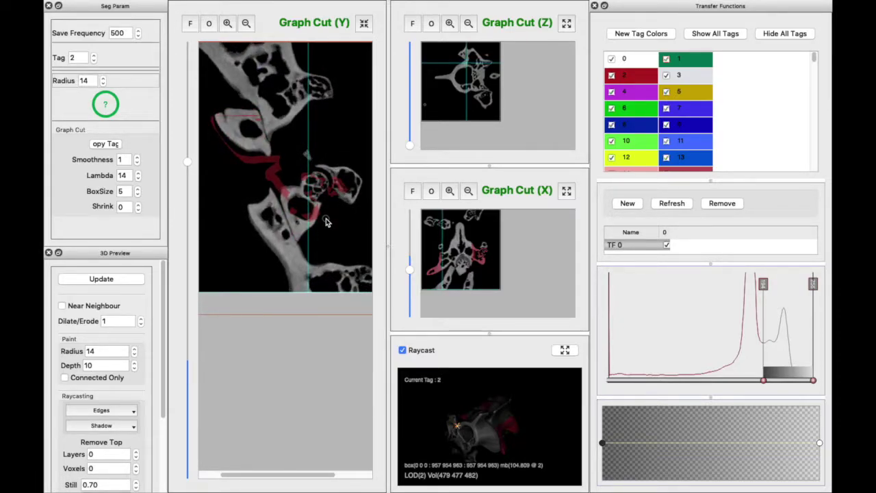
pyautogui.scroll(-4, 326, 220)
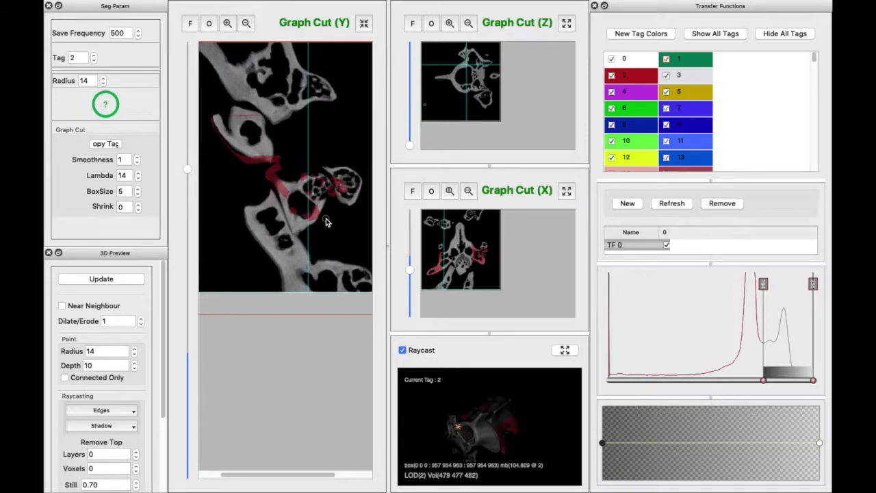
pyautogui.scroll(-4, 326, 220)
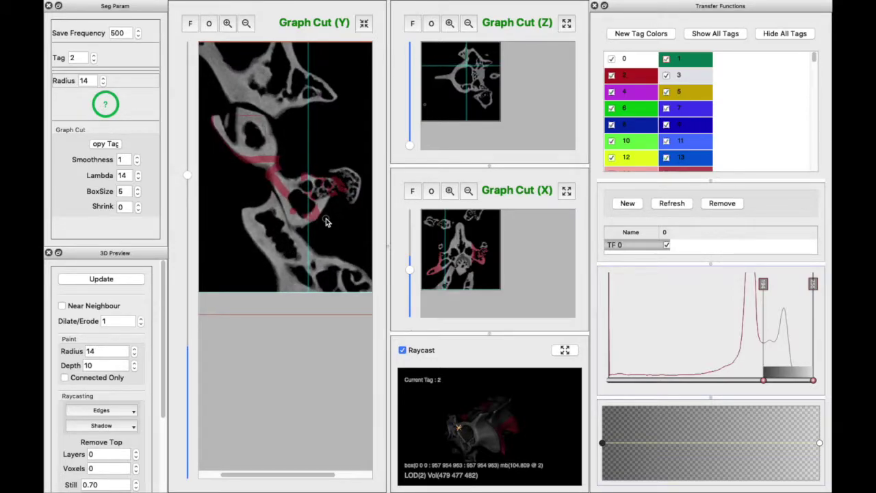
# Mark the bone below the vertebra as excluded across the nearby Y slices and rerun the tag 2 graph cut.
pyautogui.scroll(-4, 325, 221)
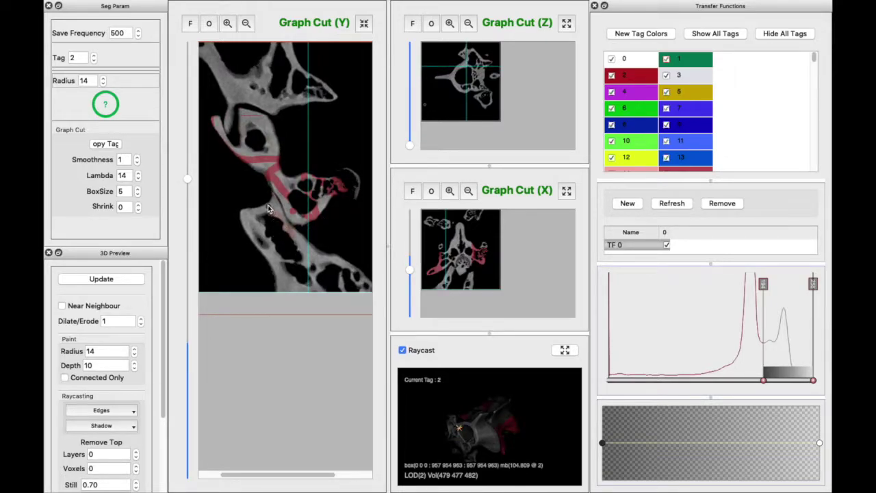
pyautogui.scroll(4, 278, 248)
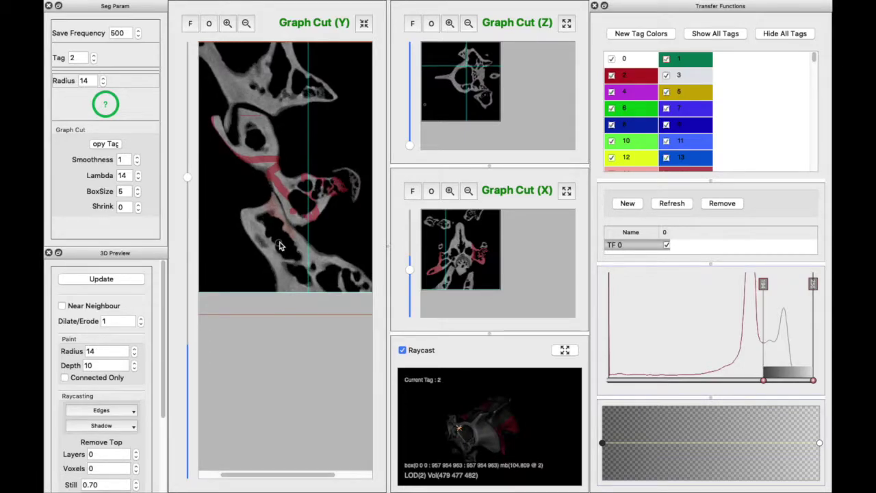
pyautogui.scroll(4, 279, 248)
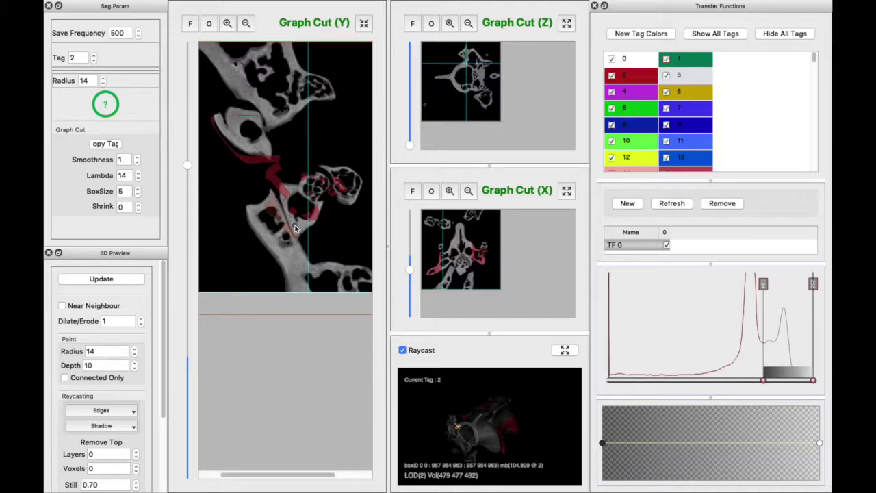
pyautogui.scroll(2, 294, 259)
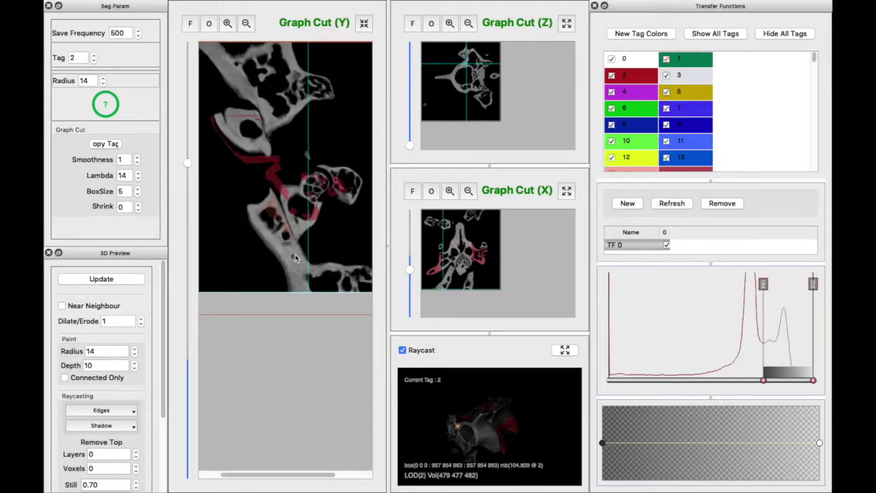
pyautogui.scroll(4, 296, 254)
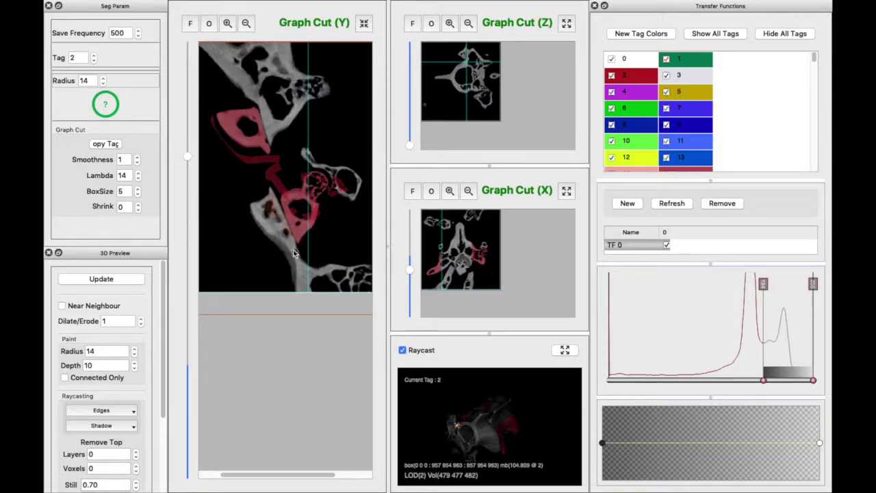
pyautogui.scroll(-6, 293, 251)
pyautogui.scroll(-5, 288, 243)
pyautogui.scroll(-3, 289, 244)
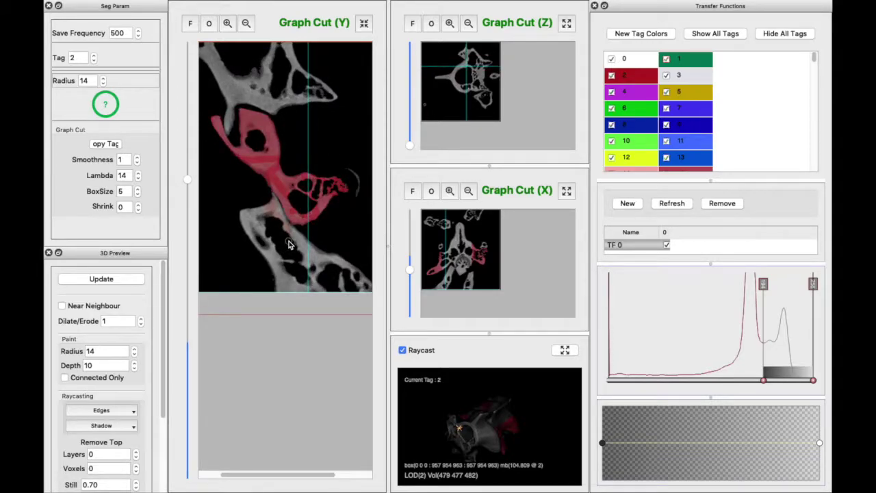
# Apply the tag 2 graph cut to the joined vertebra on the adjacent Y slices, keeping the bone beneath excluded.
pyautogui.scroll(-1, 289, 244)
pyautogui.press('t')
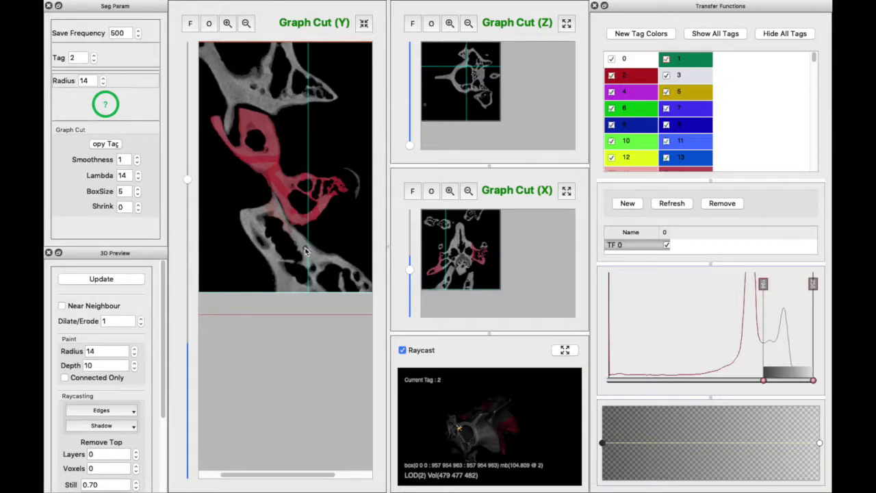
pyautogui.scroll(-1, 289, 244)
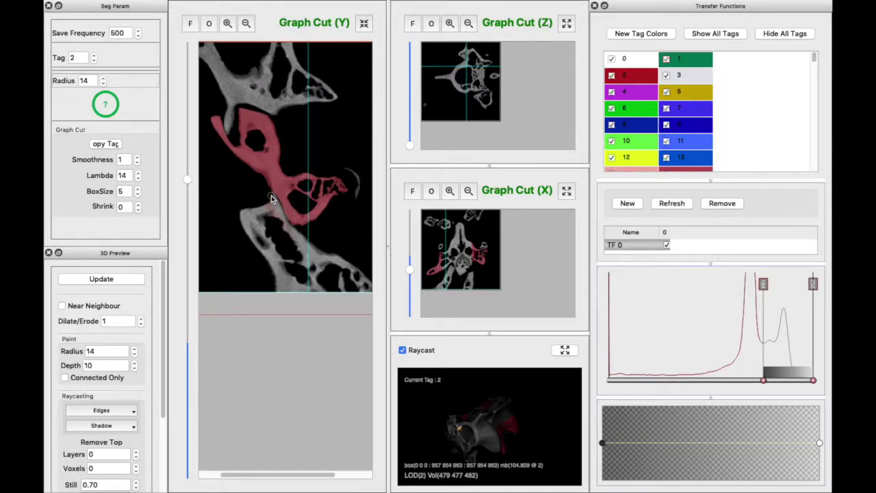
# Set Shrink to 3, activate Copy Tag and carry tag 2 into the neighbouring Y slices, choosing a slice direction for the operation.
pyautogui.moveTo(195, 181)
pyautogui.mouseDown()
pyautogui.moveTo(195, 154)
pyautogui.moveTo(199, 194)
pyautogui.moveTo(200, 183)
pyautogui.mouseUp()
pyautogui.click(139, 206)
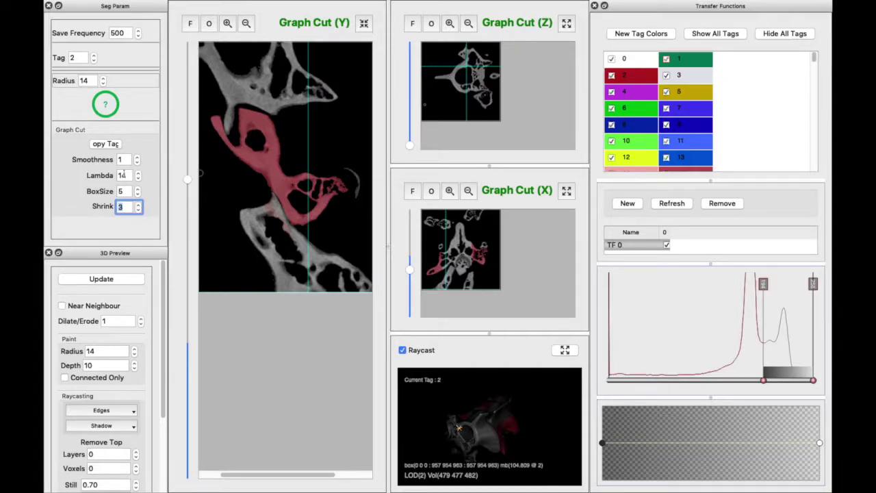
pyautogui.click(107, 145)
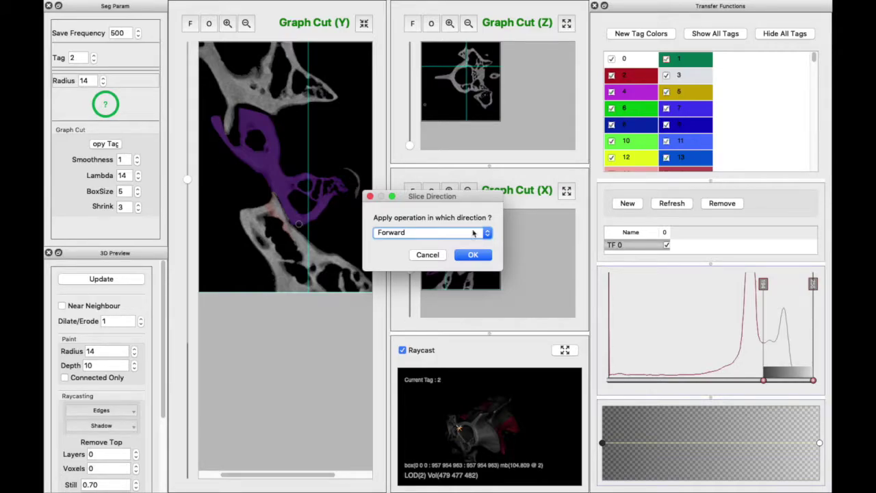
pyautogui.click(475, 236)
pyautogui.click(464, 245)
pyautogui.click(477, 255)
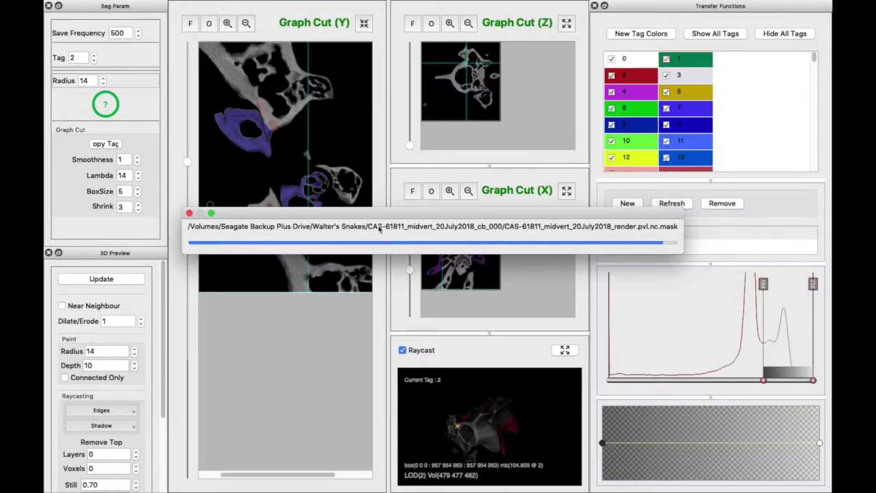
pyautogui.click(469, 253)
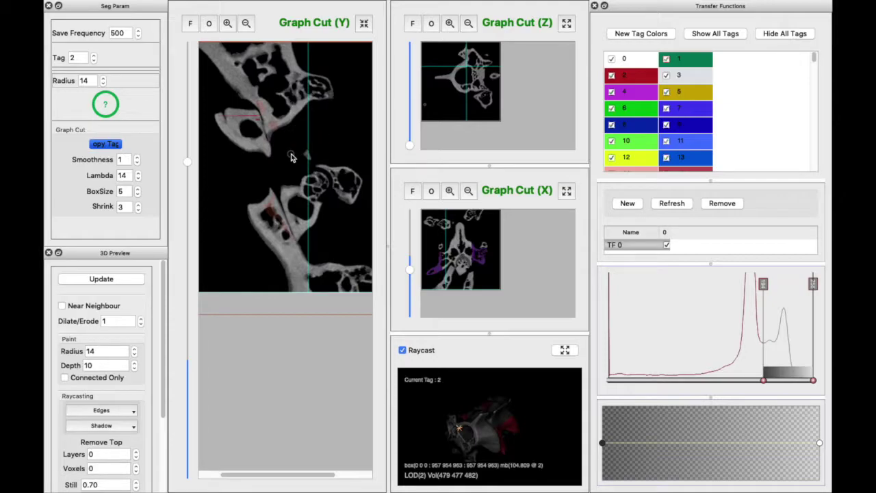
# Check the copied tag on the upper and lower vertebra parts over several Y slices and switch off Copy Tag.
pyautogui.scroll(-1, 291, 157)
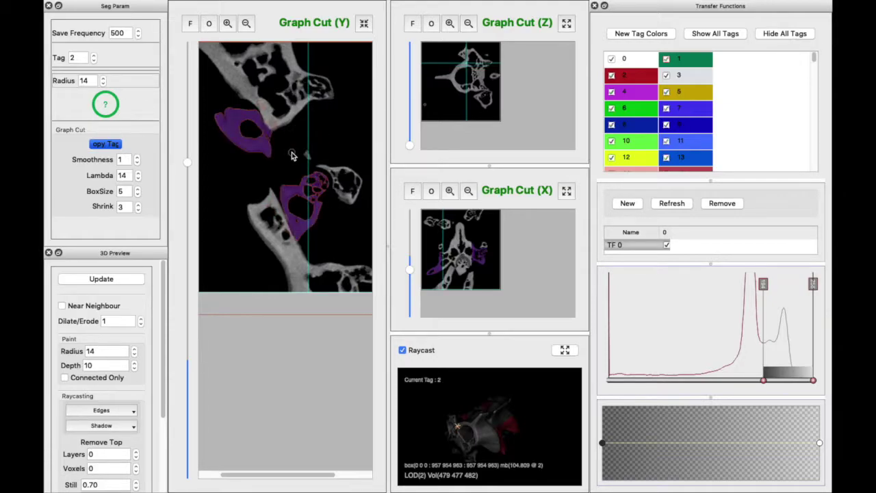
pyautogui.scroll(-4, 274, 159)
pyautogui.scroll(-2, 272, 159)
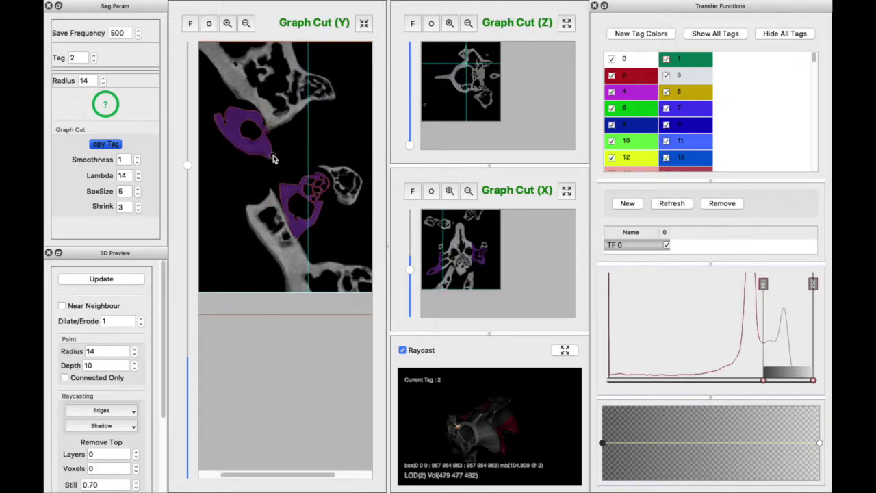
pyautogui.scroll(-2, 272, 159)
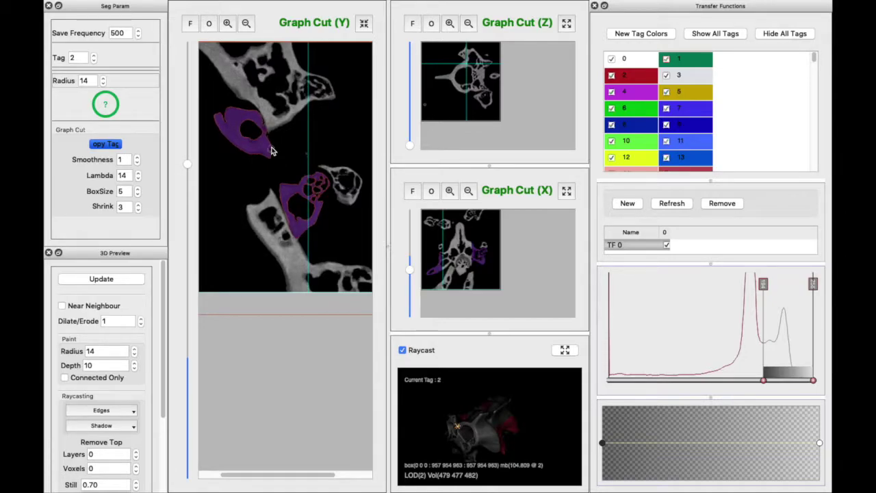
pyautogui.click(101, 144)
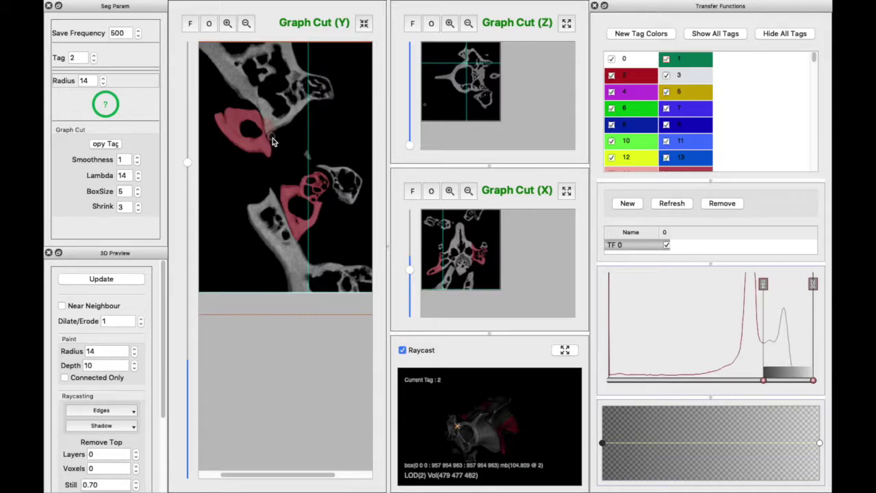
# Run the graph cut on the first untagged Y slice and paint tag 2 seeds on the vertebra's upper and lower parts.
pyautogui.scroll(1, 282, 138)
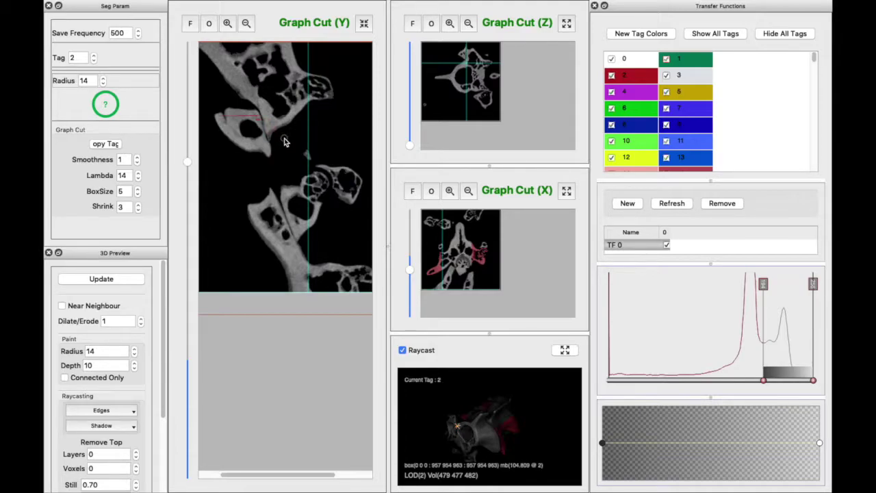
pyautogui.press('t')
pyautogui.scroll(-2, 286, 157)
pyautogui.moveTo(294, 183)
pyautogui.mouseDown()
pyautogui.moveTo(310, 189)
pyautogui.moveTo(319, 178)
pyautogui.moveTo(297, 199)
pyautogui.moveTo(305, 226)
pyautogui.mouseUp()
pyautogui.moveTo(268, 161)
pyautogui.mouseDown()
pyautogui.moveTo(220, 111)
pyautogui.moveTo(245, 159)
pyautogui.mouseUp()
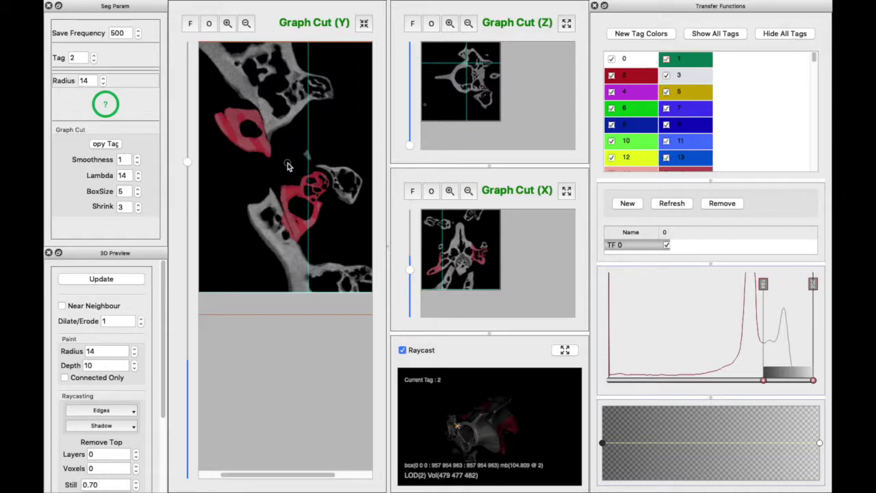
# Undo the last cut on the slice, retry it with Lambda 15 and mark the bone beside the vertebra's lower part.
pyautogui.scroll(-1, 288, 166)
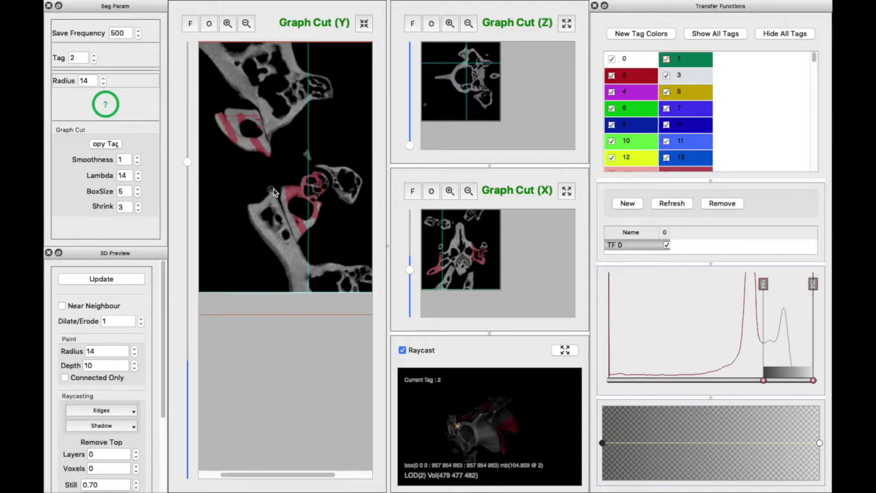
pyautogui.press('t')
pyautogui.hotkey('ctrl', 'z')
pyautogui.click(138, 172)
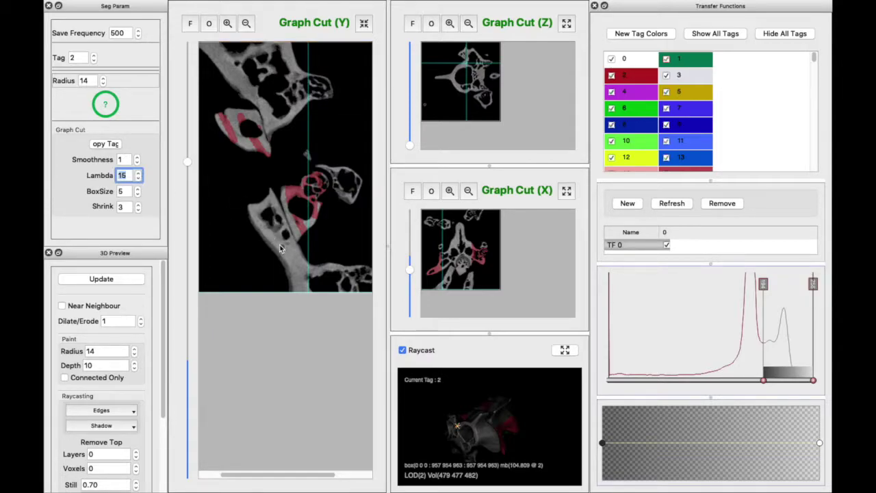
pyautogui.press('t')
pyautogui.moveTo(272, 198); pyautogui.dragTo(289, 239)
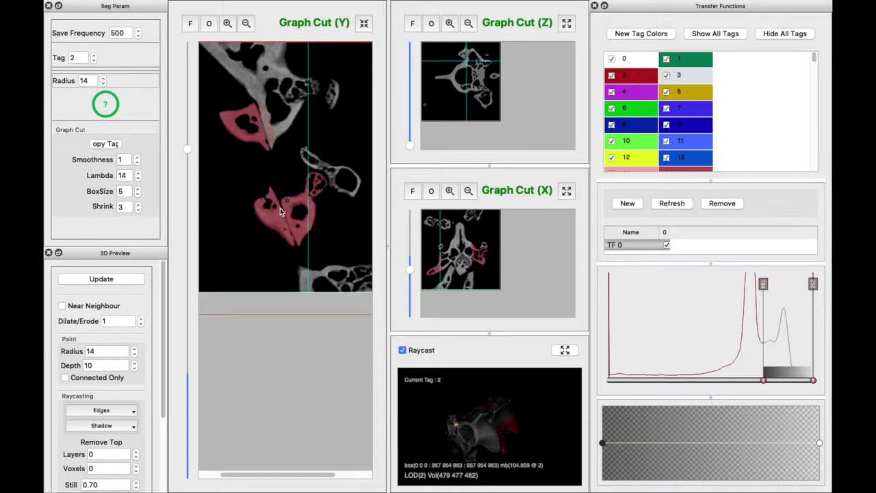
# Clear the seeds and paint new tag 2 seeds on the vertebra's upper part and the top of its lower part.
pyautogui.press('Escape')
pyautogui.moveTo(240, 131); pyautogui.dragTo(240, 117)
pyautogui.moveTo(290, 189)
pyautogui.mouseDown()
pyautogui.moveTo(310, 196)
pyautogui.moveTo(312, 175)
pyautogui.moveTo(323, 185)
pyautogui.mouseUp()
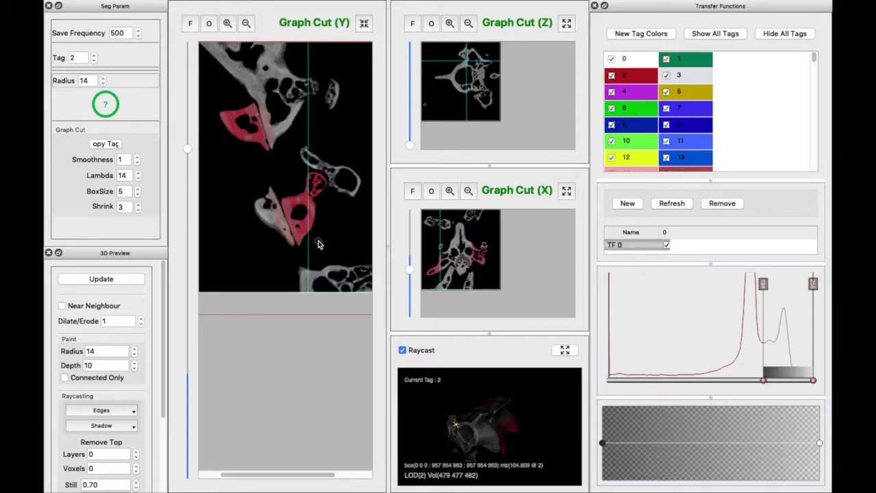
# Examine the Y slices on both sides to see how the tag 2 parts separate from the adjoining bones.
pyautogui.scroll(12, 319, 243)
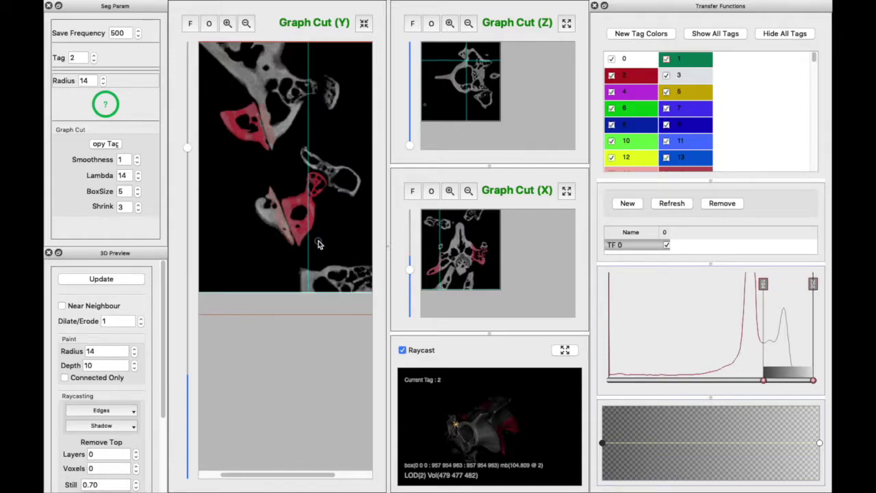
pyautogui.scroll(4, 316, 238)
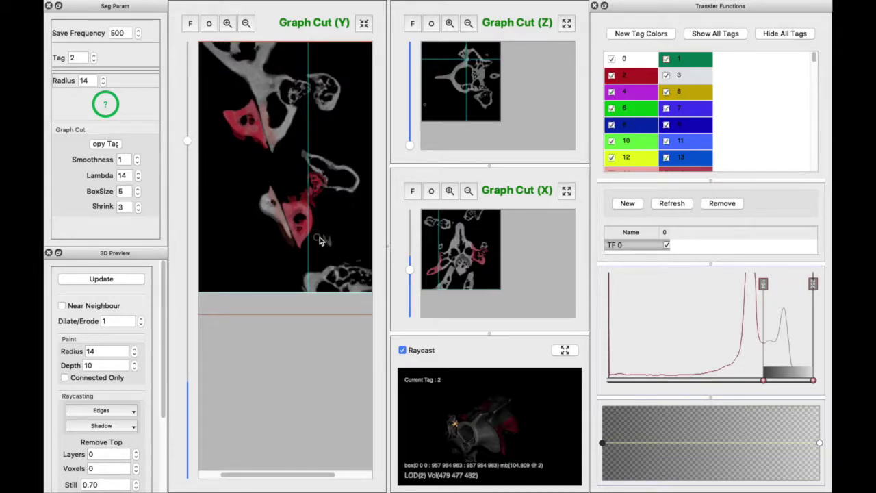
pyautogui.scroll(4, 325, 242)
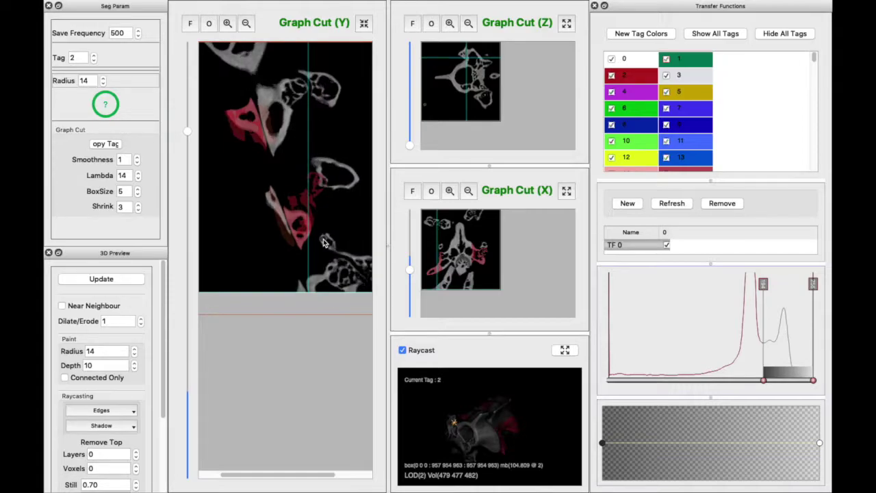
pyautogui.scroll(4, 323, 242)
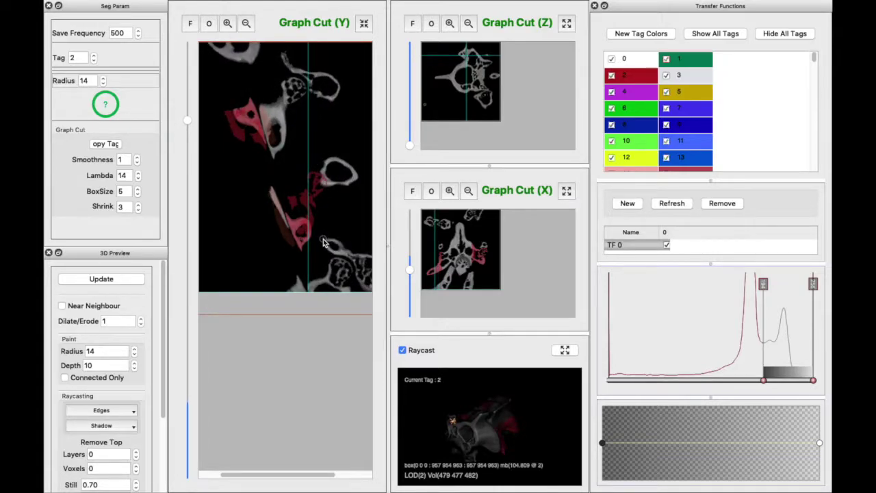
pyautogui.scroll(-4, 323, 239)
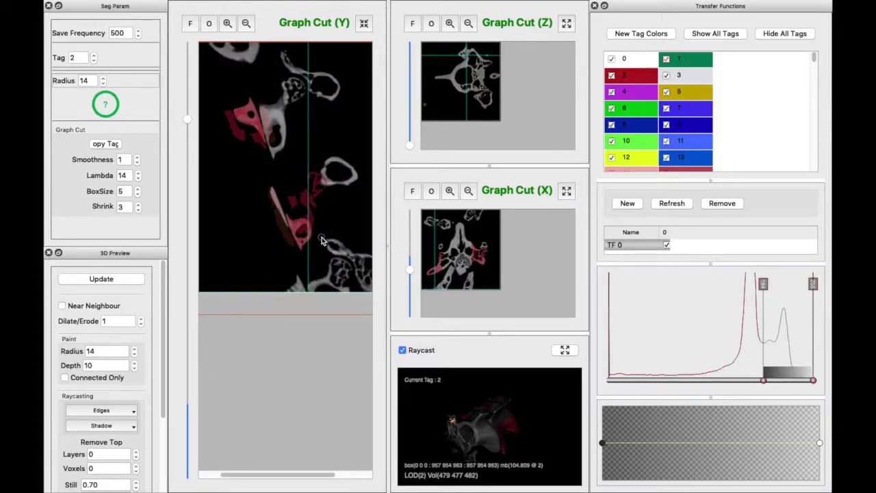
pyautogui.scroll(-2, 324, 239)
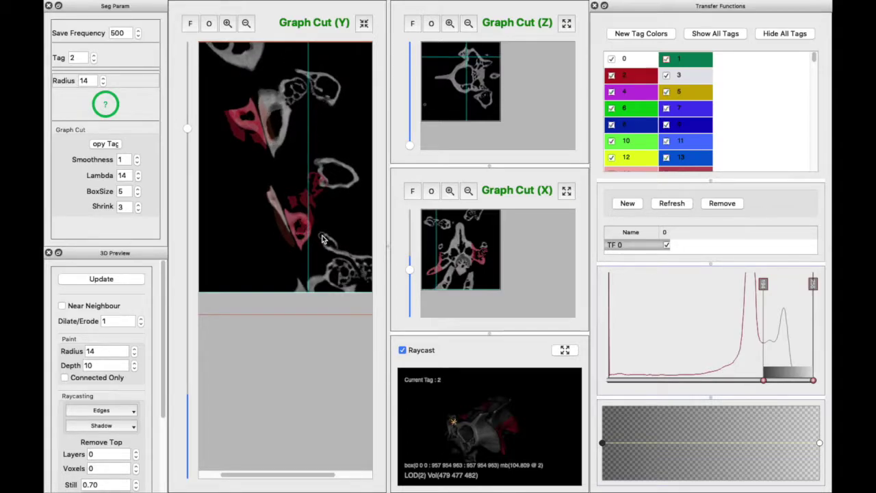
pyautogui.scroll(-3, 324, 239)
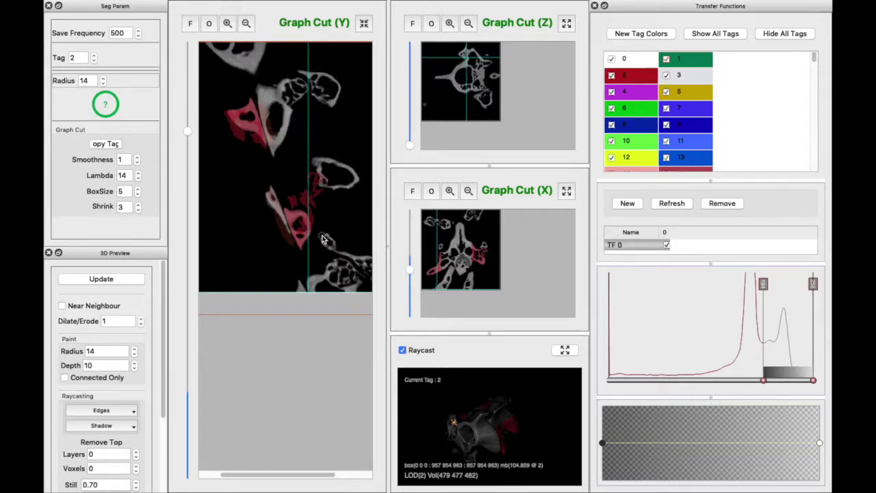
pyautogui.scroll(-2, 324, 239)
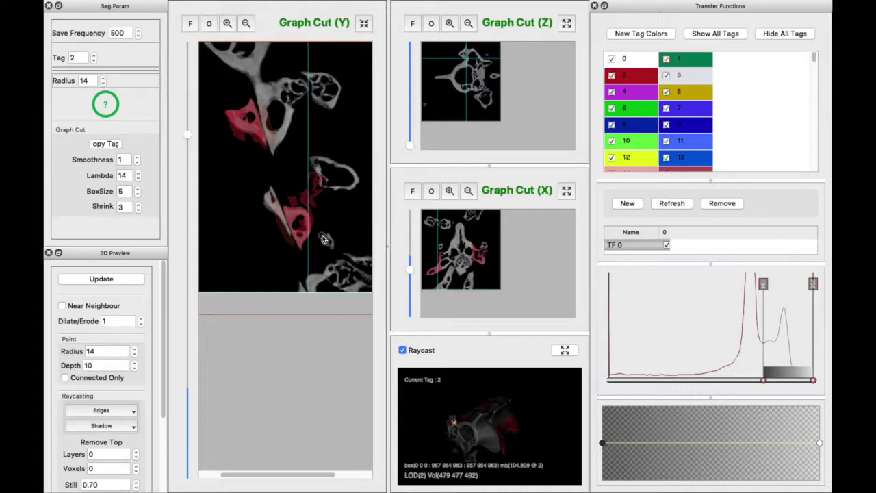
pyautogui.scroll(-1, 324, 239)
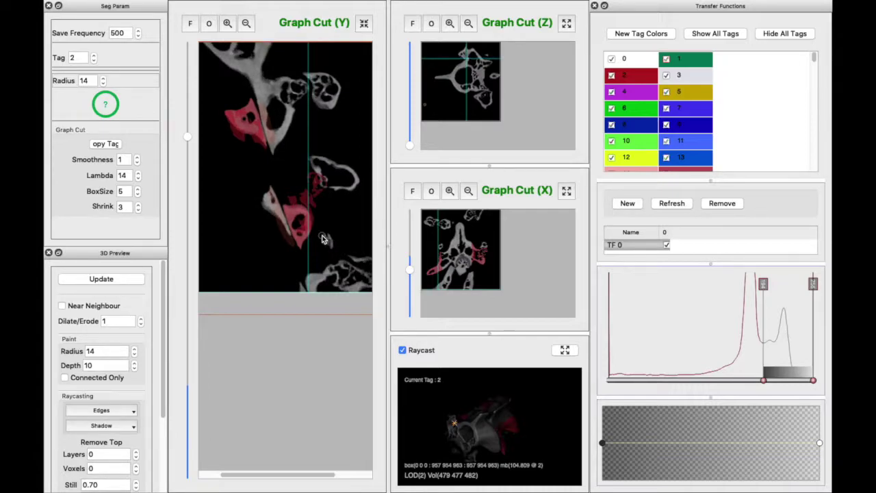
pyautogui.scroll(-5, 315, 209)
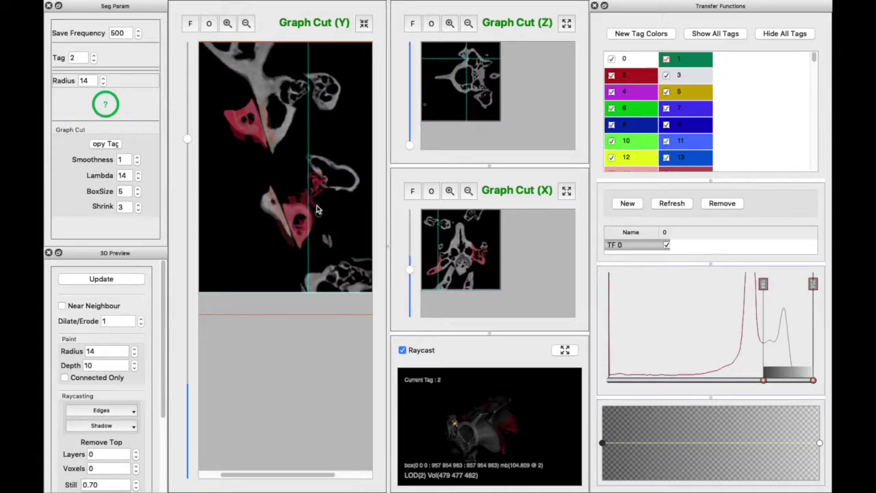
pyautogui.scroll(-4, 314, 207)
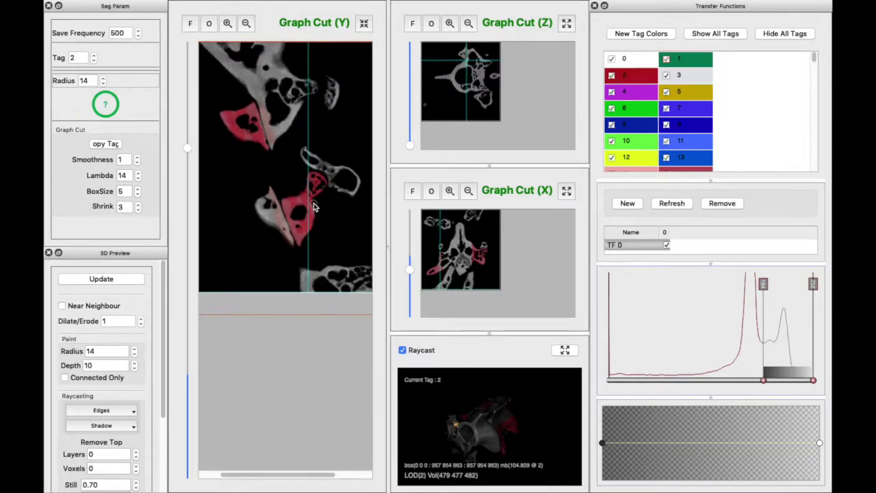
pyautogui.scroll(2, 307, 213)
pyautogui.scroll(-1, 327, 209)
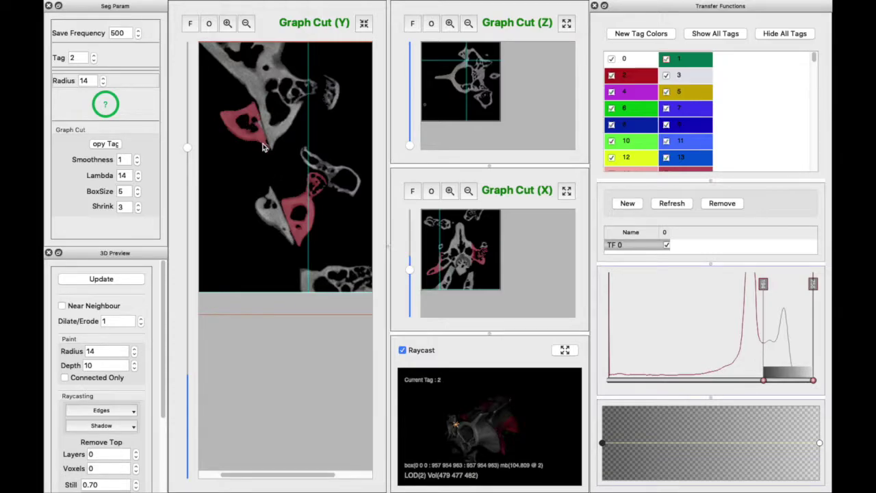
# Draw a box around the vertebra's upper part and the adjoining bone, and check tag 2 inside it across nearby Y slices.
pyautogui.moveTo(236, 98); pyautogui.dragTo(287, 164)
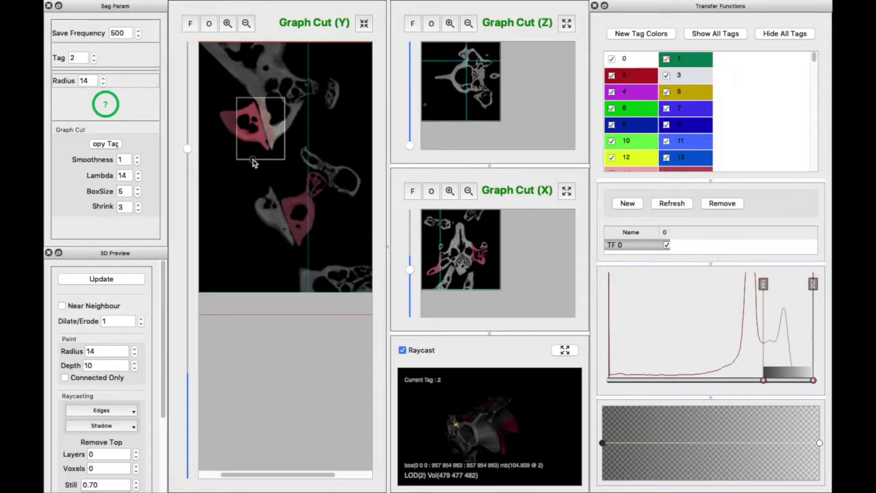
pyautogui.scroll(3, 253, 163)
pyautogui.scroll(-2, 253, 162)
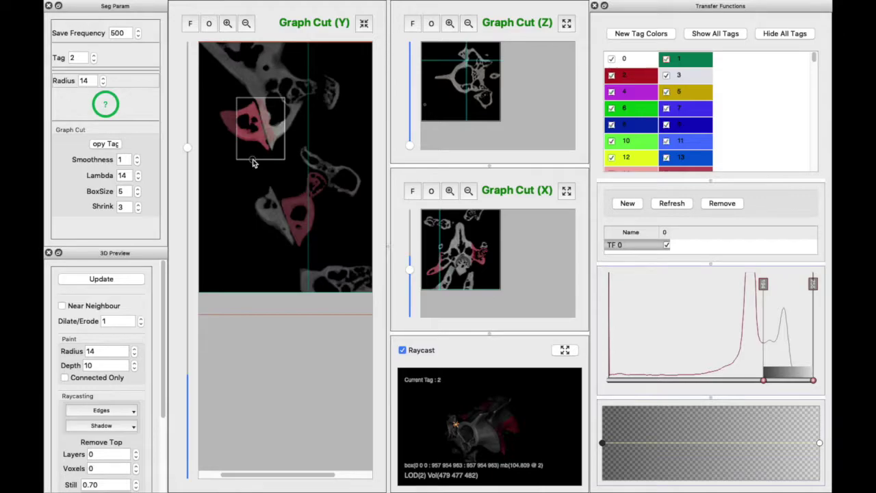
pyautogui.scroll(1, 253, 163)
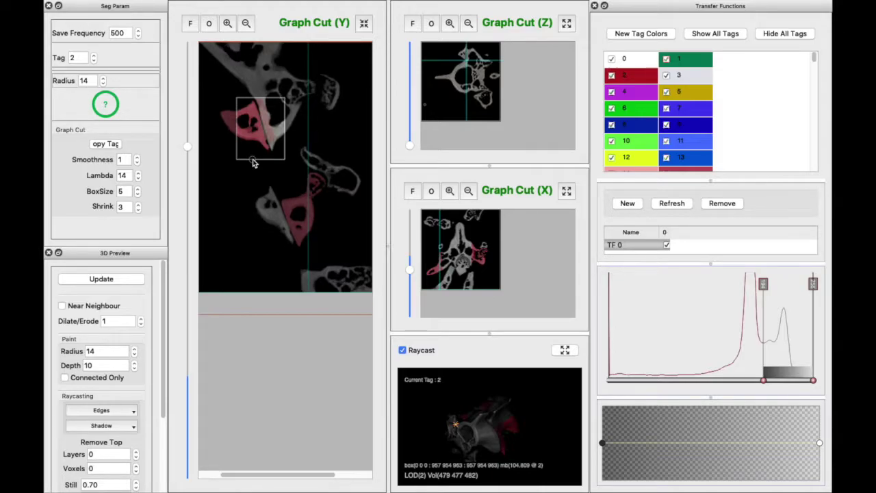
pyautogui.scroll(5, 253, 162)
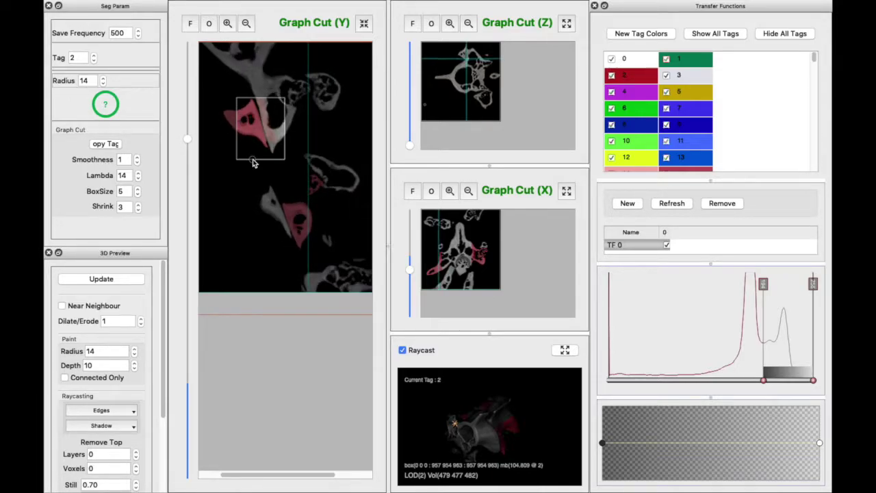
pyautogui.scroll(4, 230, 179)
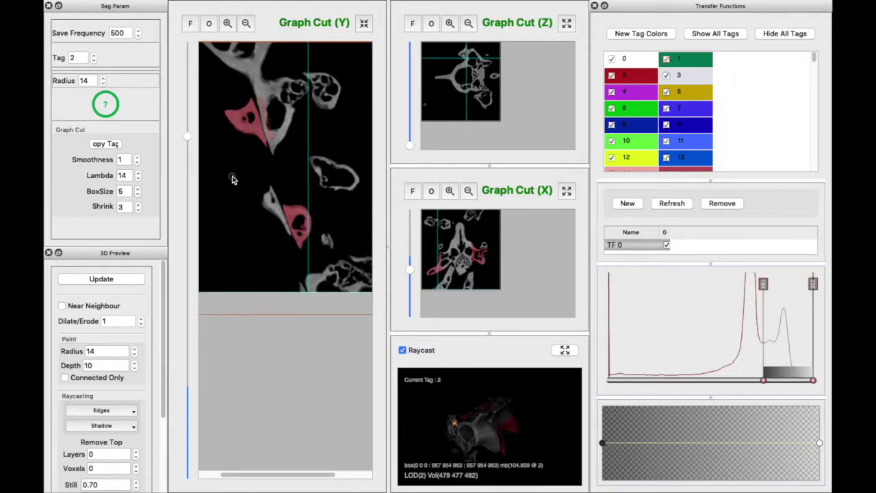
# Examine tag 2 on the Y slices near the far tips of the vertebra's upper and lower parts.
pyautogui.scroll(3, 233, 180)
pyautogui.moveTo(188, 132); pyautogui.dragTo(194, 83)
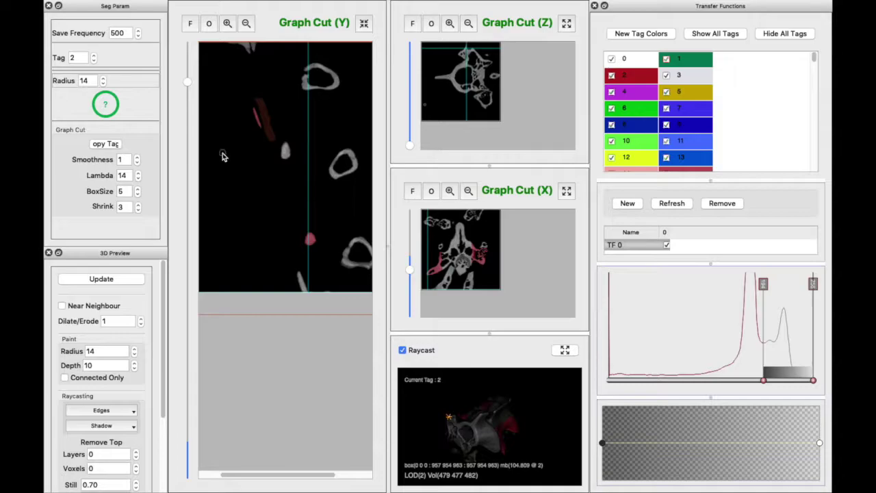
pyautogui.scroll(-2, 224, 157)
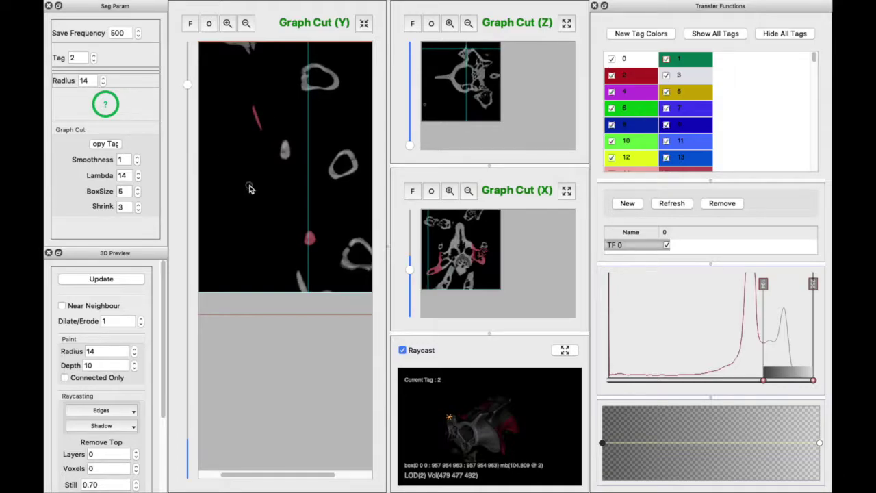
# Save the current segmentation work.
pyautogui.click(134, 7)
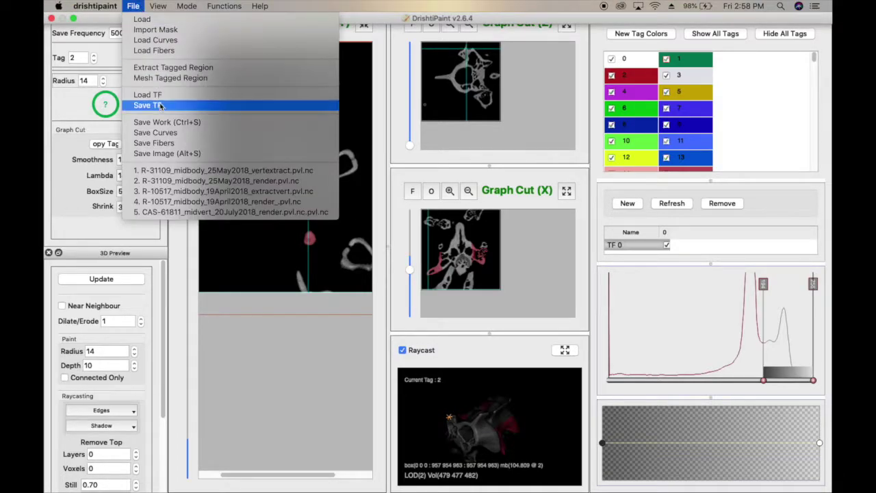
pyautogui.click(164, 121)
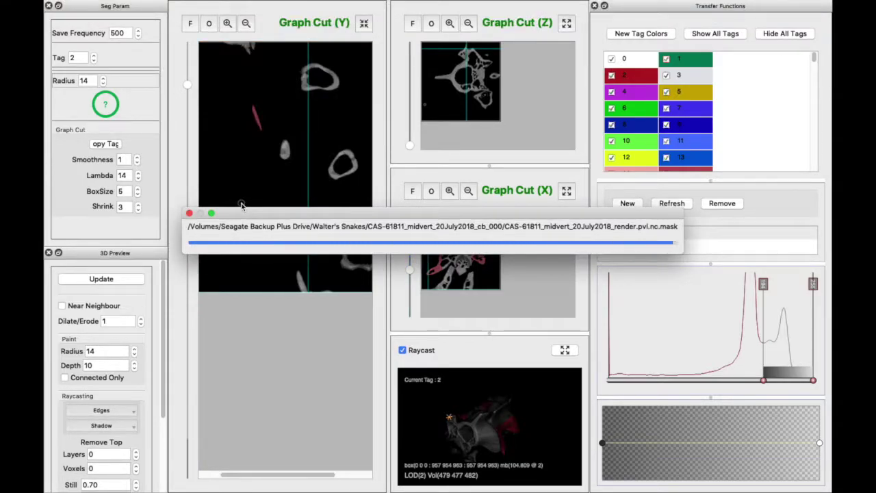
pyautogui.click(485, 251)
# Refresh the enlarged 3D preview and examine how far tag 2 covers the vertebra from several sides.
pyautogui.click(565, 351)
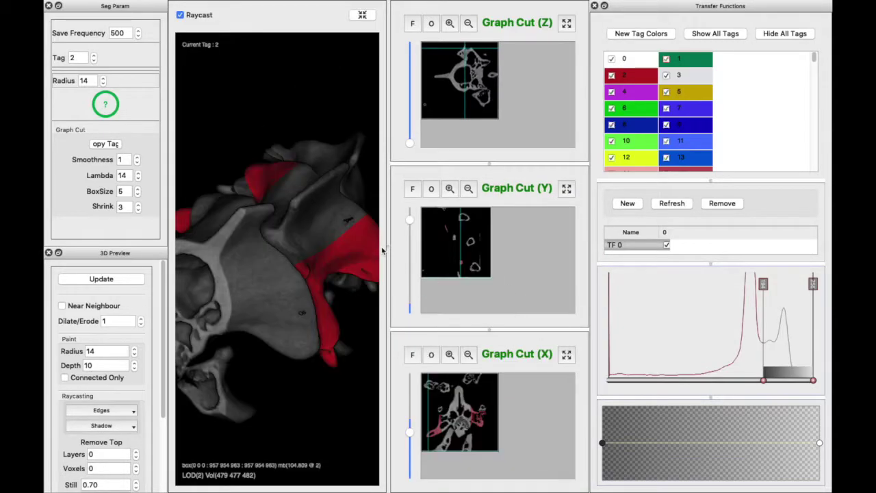
pyautogui.moveTo(238, 162); pyautogui.dragTo(217, 313)
pyautogui.moveTo(269, 243); pyautogui.dragTo(97, 262)
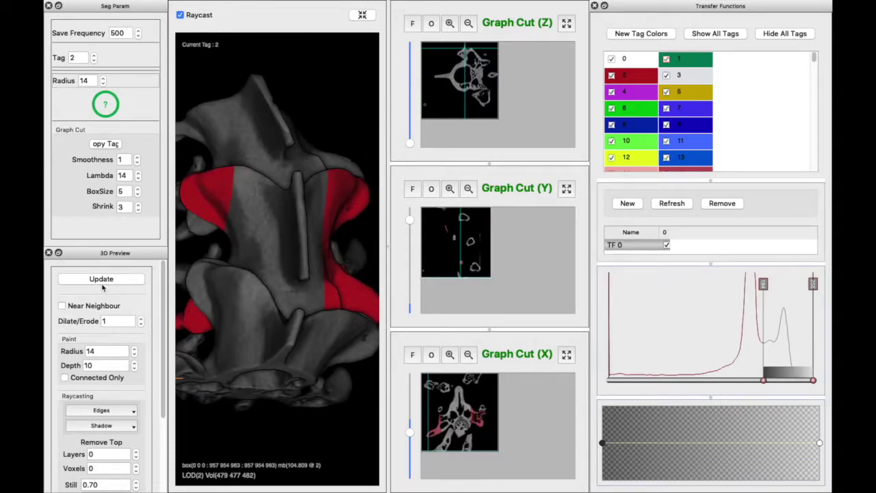
pyautogui.click(102, 283)
pyautogui.click(456, 257)
pyautogui.moveTo(257, 275)
pyautogui.mouseDown()
pyautogui.moveTo(254, 304)
pyautogui.moveTo(289, 279)
pyautogui.moveTo(236, 322)
pyautogui.moveTo(229, 290)
pyautogui.moveTo(296, 282)
pyautogui.moveTo(291, 341)
pyautogui.moveTo(249, 294)
pyautogui.moveTo(280, 304)
pyautogui.moveTo(220, 349)
pyautogui.mouseUp()
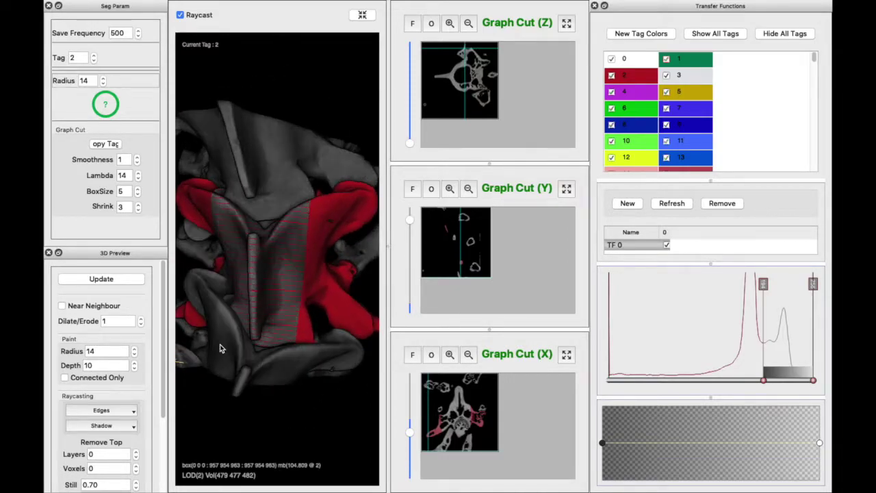
# Leave full-screen mode and quit DrishtiPaint.
pyautogui.moveTo(67, 4)
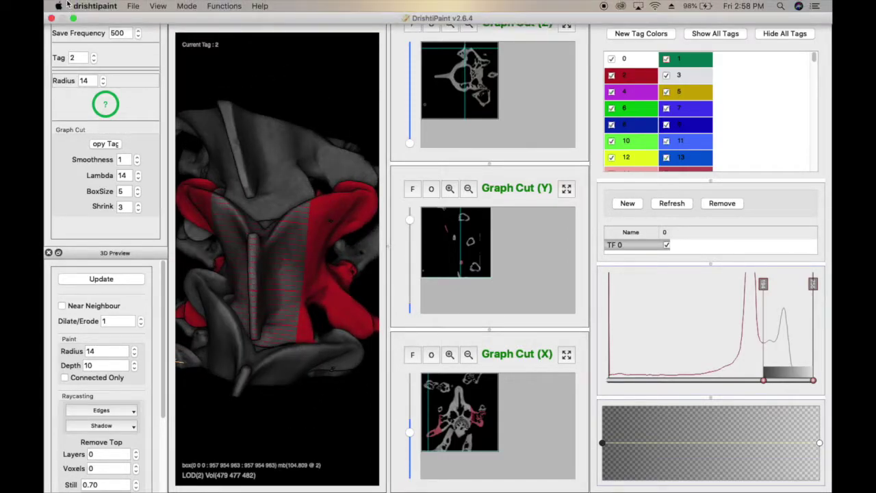
pyautogui.click(74, 18)
pyautogui.moveTo(48, 334)
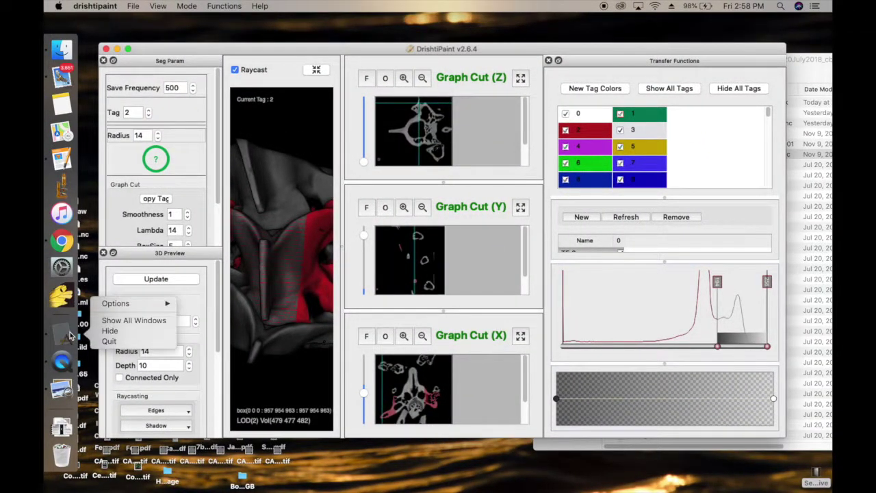
pyautogui.click(109, 331)
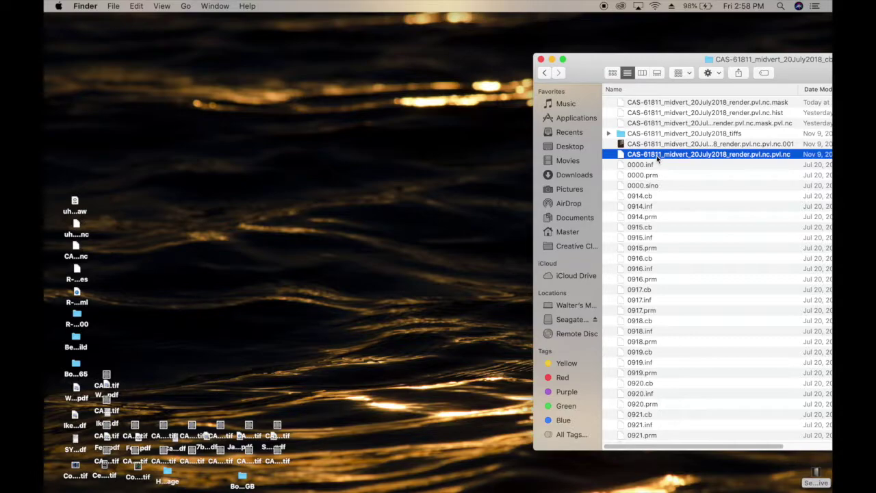
# Reopen DrishtiPaint in full screen with the volume file CAS-61811_midvert_20July2018_render.pvl.nc.pvl.nc loaded.
pyautogui.doubleClick(658, 156)
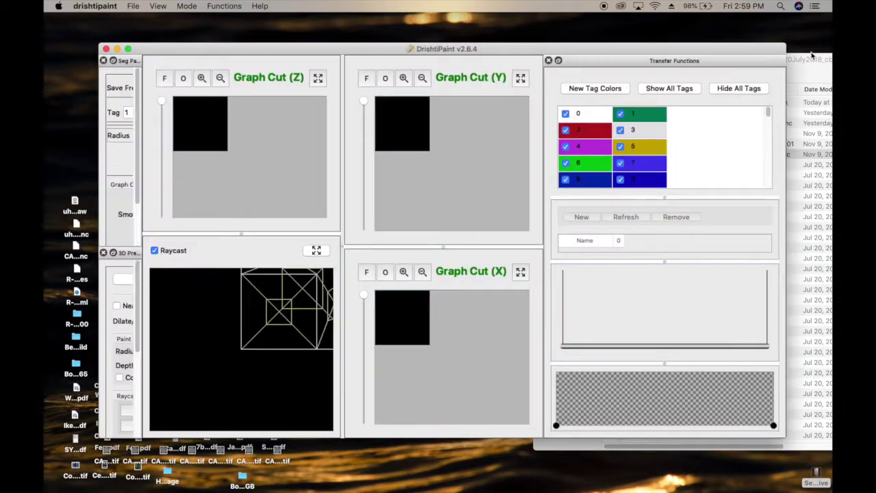
pyautogui.click(816, 71)
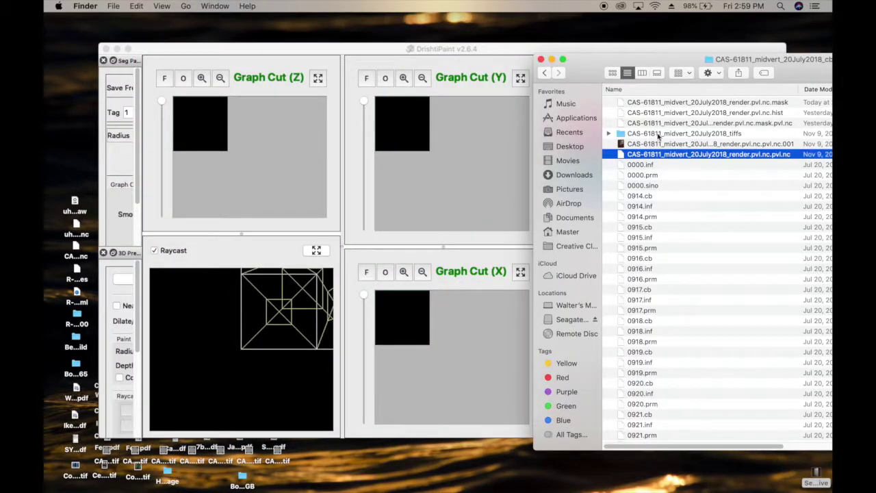
pyautogui.moveTo(621, 155); pyautogui.dragTo(209, 291)
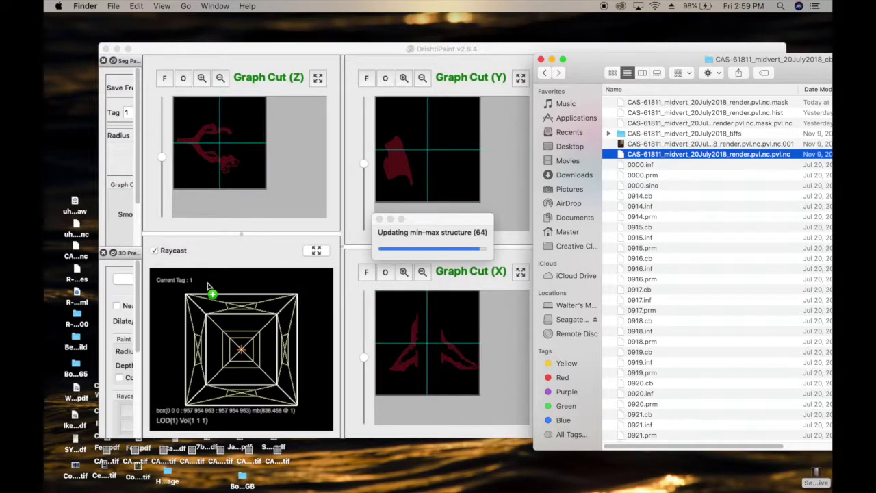
pyautogui.click(458, 256)
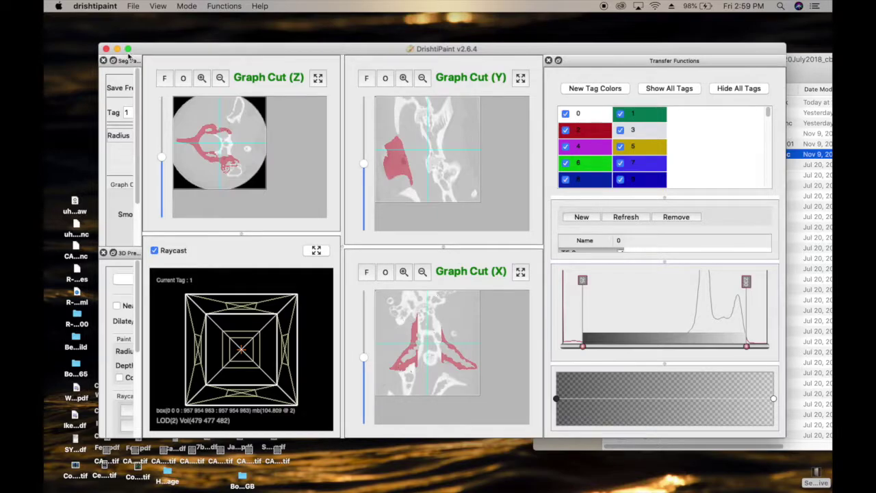
pyautogui.click(128, 49)
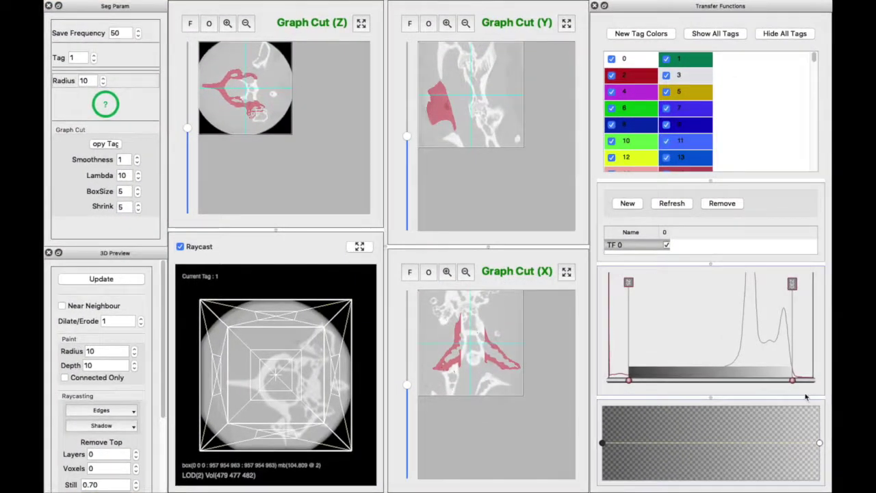
# Restrict the transfer function to the bright bone range, from just past the tall histogram peak to the histogram's upper end.
pyautogui.moveTo(795, 384); pyautogui.dragTo(814, 382)
pyautogui.moveTo(630, 384); pyautogui.dragTo(765, 385)
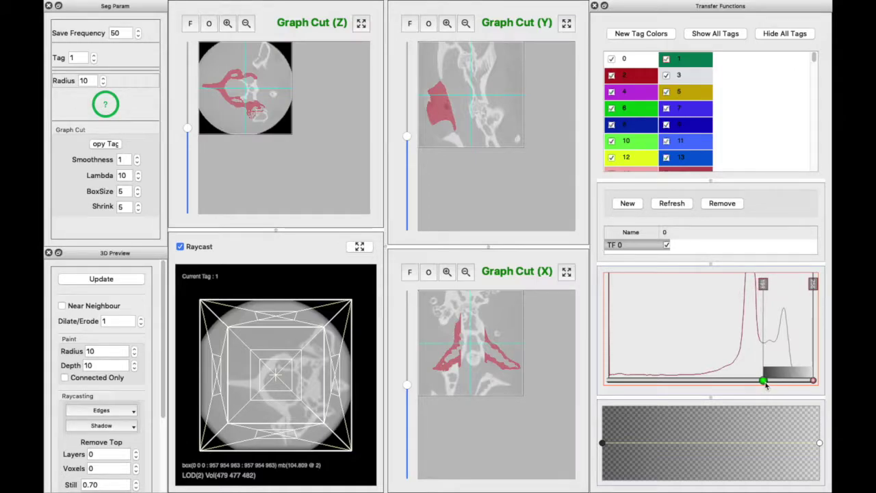
# Isolate tag 2 in the enlarged 3D view, examine the vertebra from several sides, and show all tags again.
pyautogui.click(365, 248)
pyautogui.moveTo(333, 89); pyautogui.dragTo(288, 283)
pyautogui.click(766, 36)
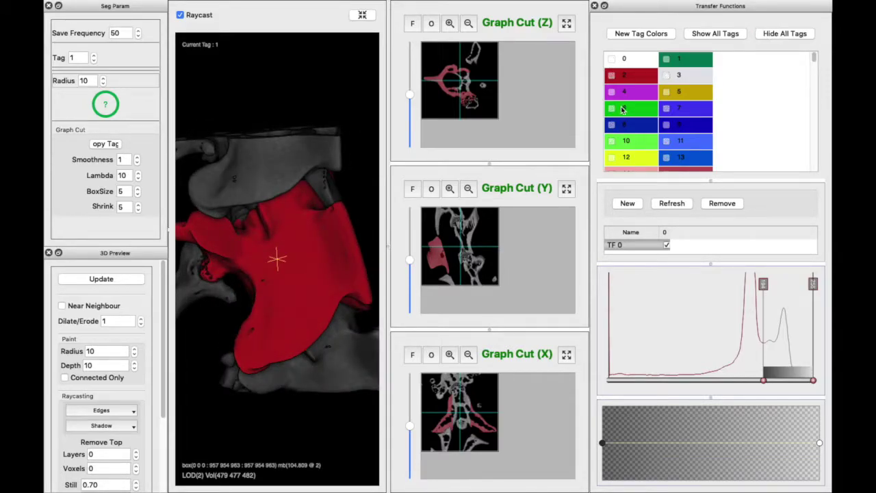
pyautogui.click(613, 76)
pyautogui.moveTo(244, 210); pyautogui.dragTo(287, 209)
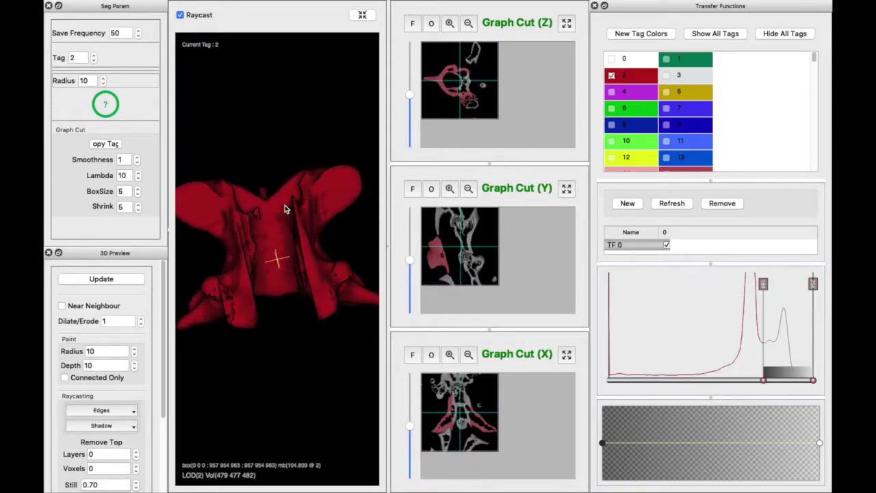
pyautogui.moveTo(306, 372); pyautogui.dragTo(293, 257)
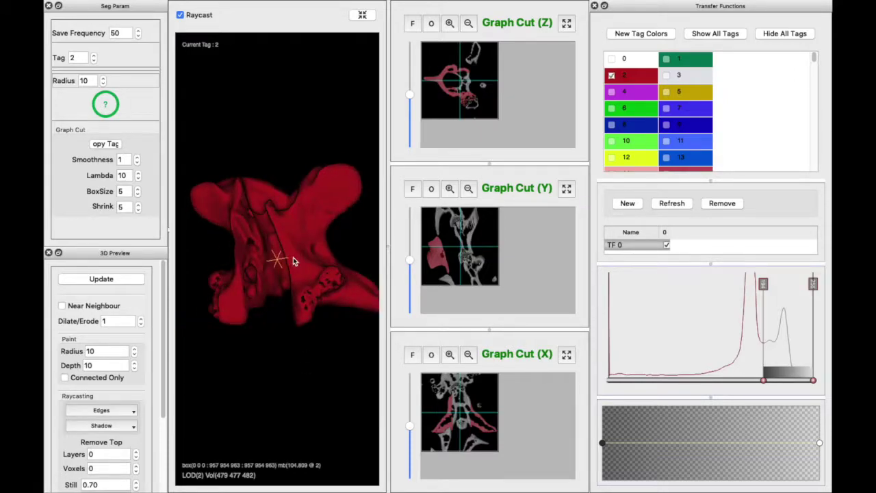
pyautogui.moveTo(311, 317); pyautogui.dragTo(319, 299)
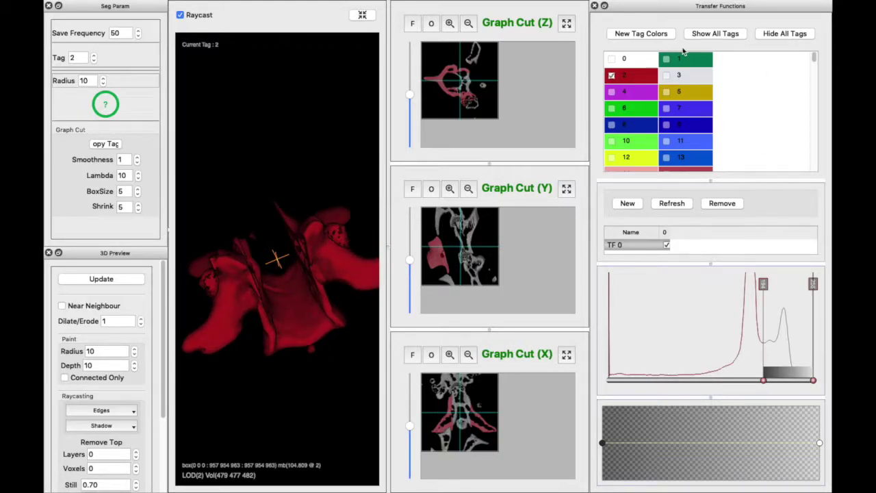
pyautogui.click(719, 34)
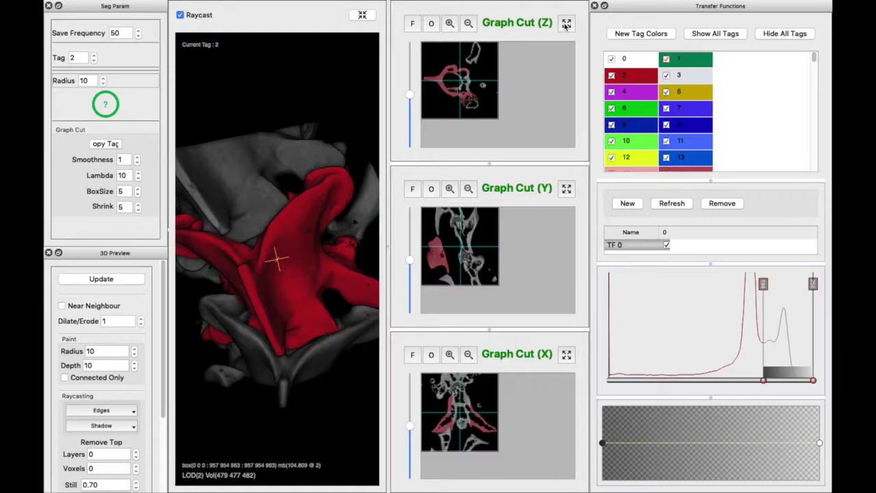
# Examine tag 2 in the enlarged Z slices where the vertebra's side processes meet the adjoining bones.
pyautogui.click(567, 24)
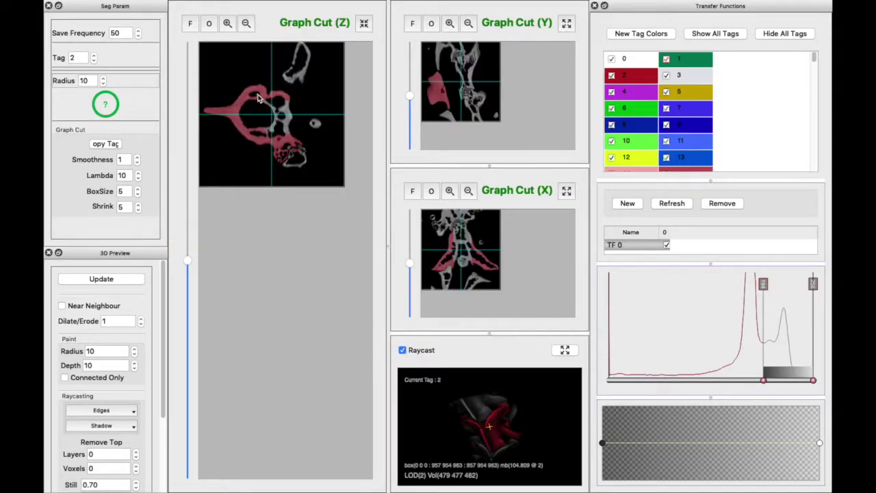
pyautogui.click(228, 24)
pyautogui.moveTo(220, 482); pyautogui.dragTo(258, 473)
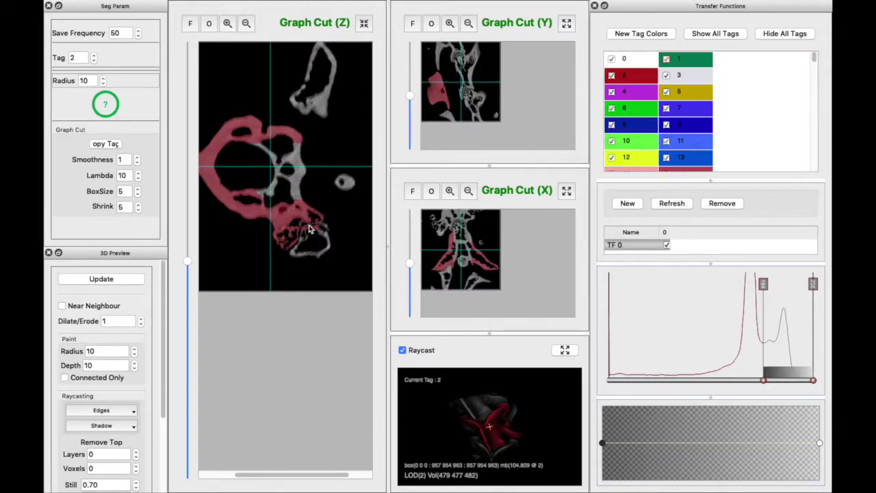
pyautogui.scroll(4, 306, 232)
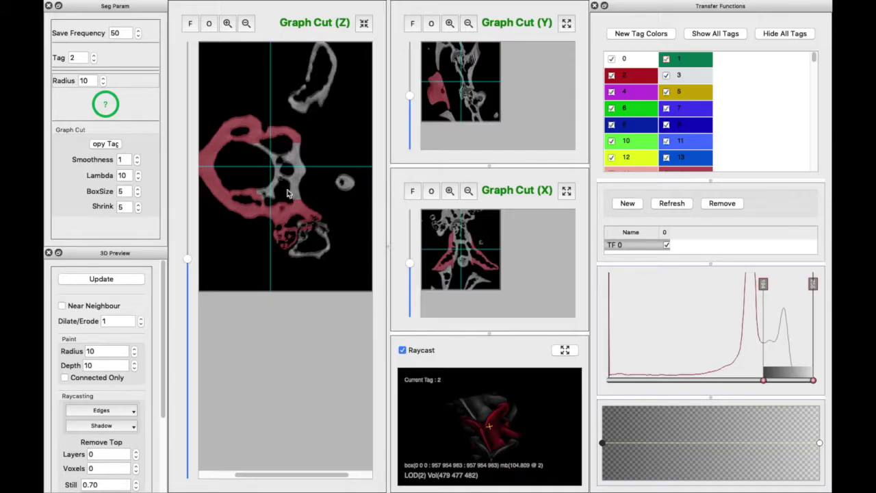
pyautogui.scroll(-4, 322, 245)
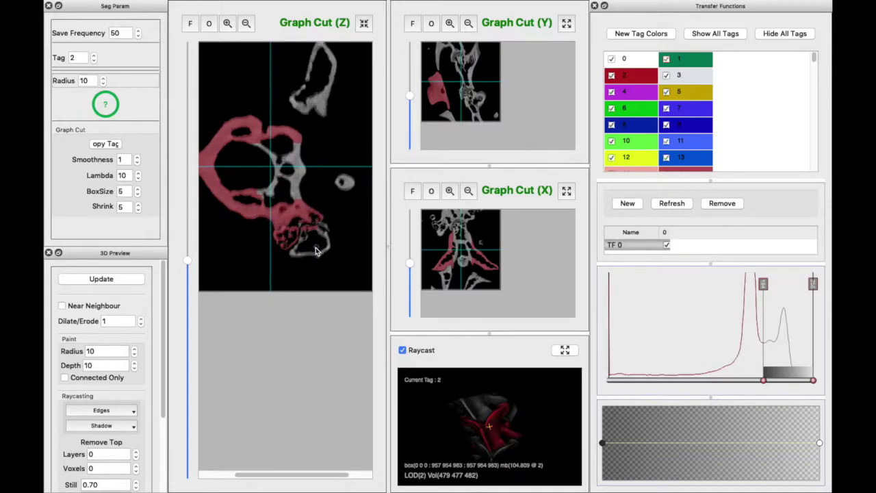
pyautogui.scroll(-6, 316, 243)
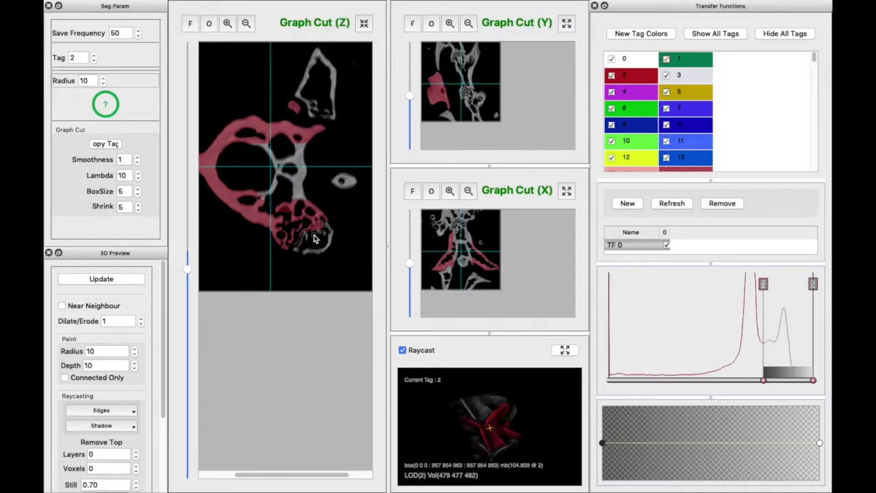
pyautogui.scroll(-6, 312, 245)
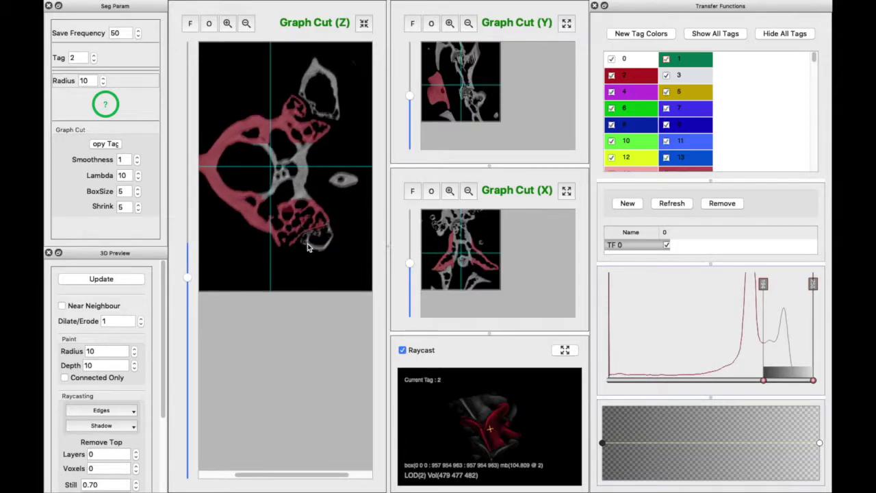
pyautogui.scroll(-6, 306, 252)
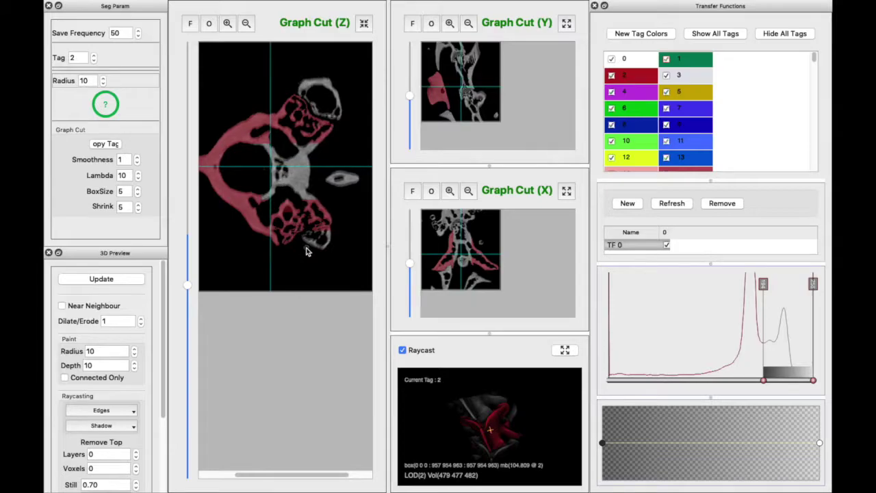
# Draw a box around the vertebra's untagged central body on a Z slice where the side processes are fully tagged.
pyautogui.scroll(-3, 305, 253)
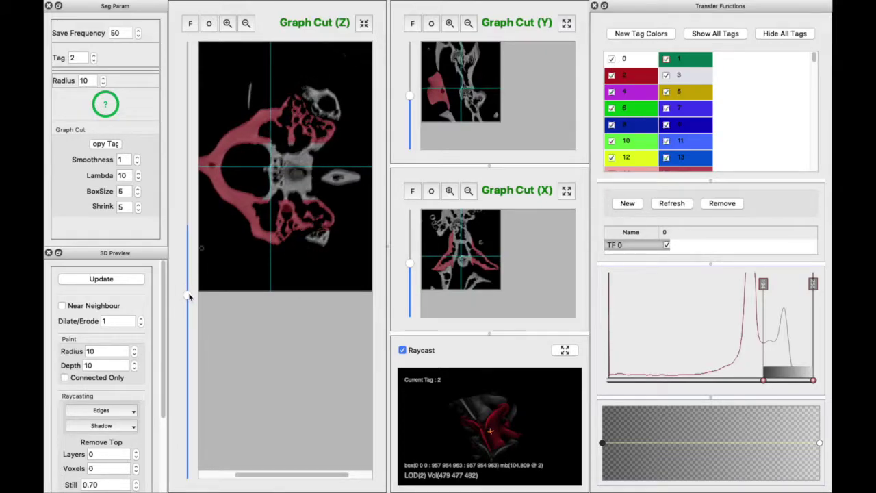
pyautogui.scroll(-2, 300, 226)
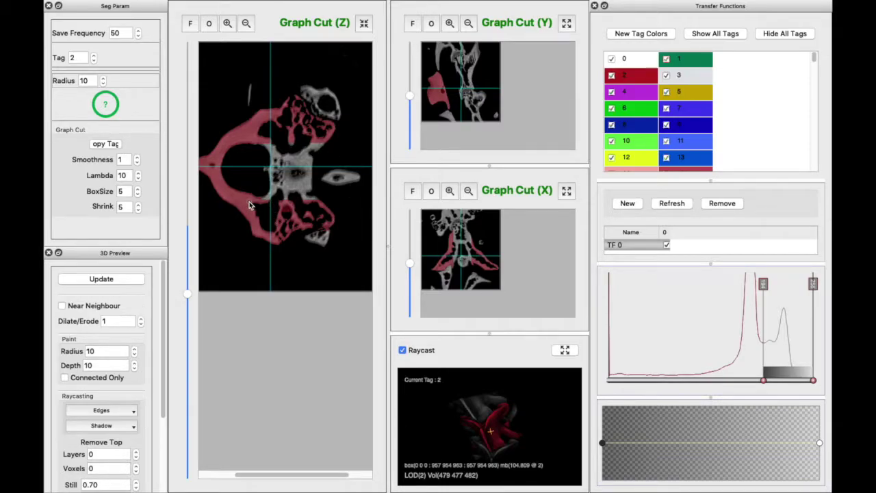
pyautogui.moveTo(241, 129); pyautogui.dragTo(378, 214)
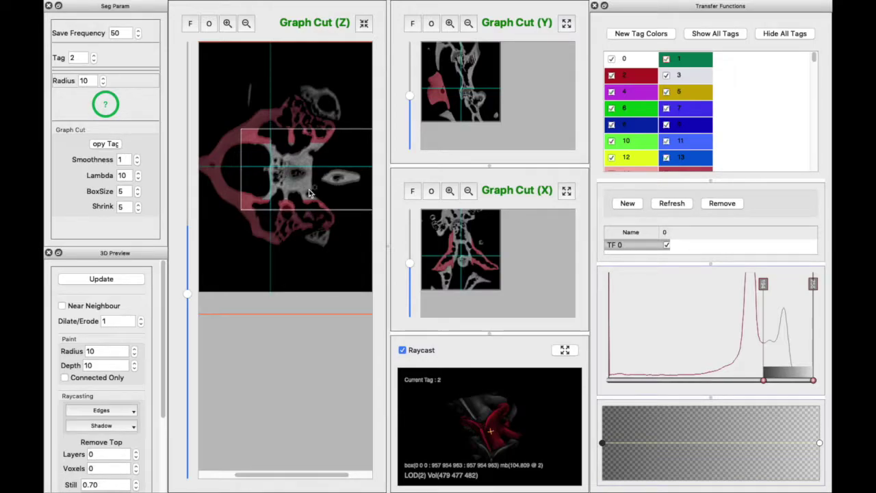